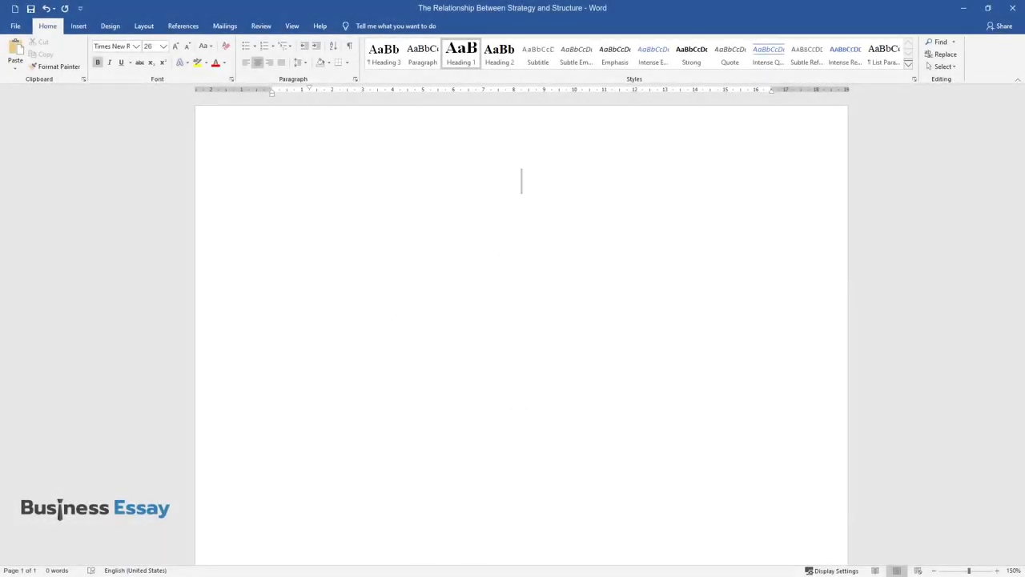
# Step: Enter the essay title "The Relationship Between Strategy and Structure" as the centred main heading and start the body text below it
pyautogui.write('The Relations')
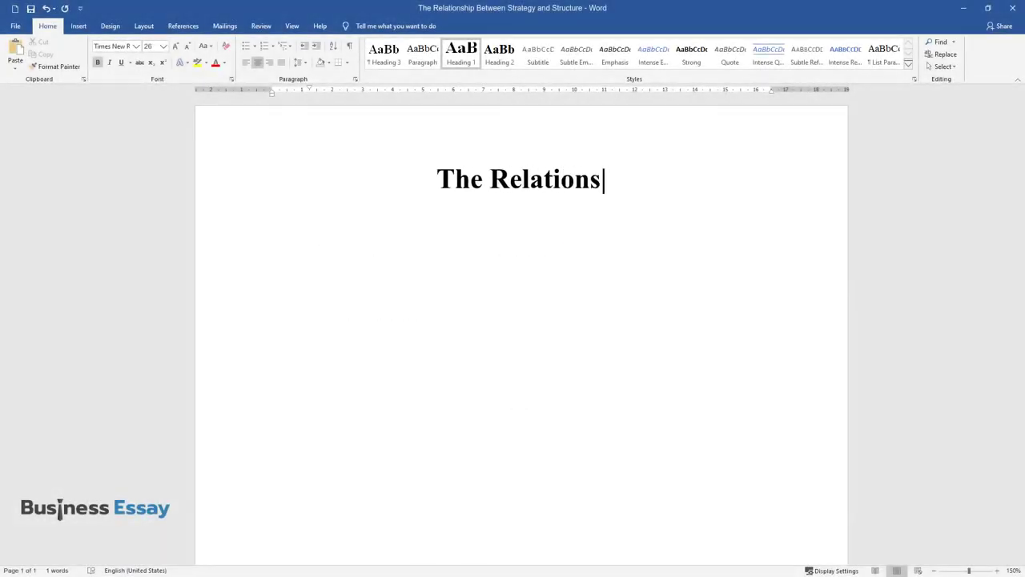
pyautogui.write('hip Between Strategy and Structure')
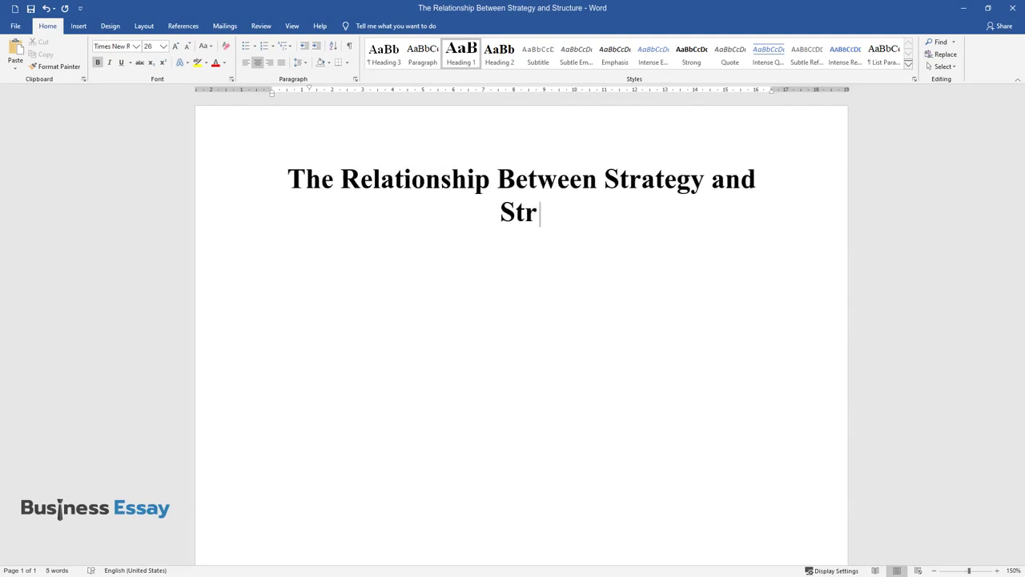
pyautogui.press('Return')
# Step: Write the introduction's opening: the connection between organizational structure and strategy is debatable, and some specialists consider that strategy follows structure, needing a system for planning
pyautogui.write('The conne')
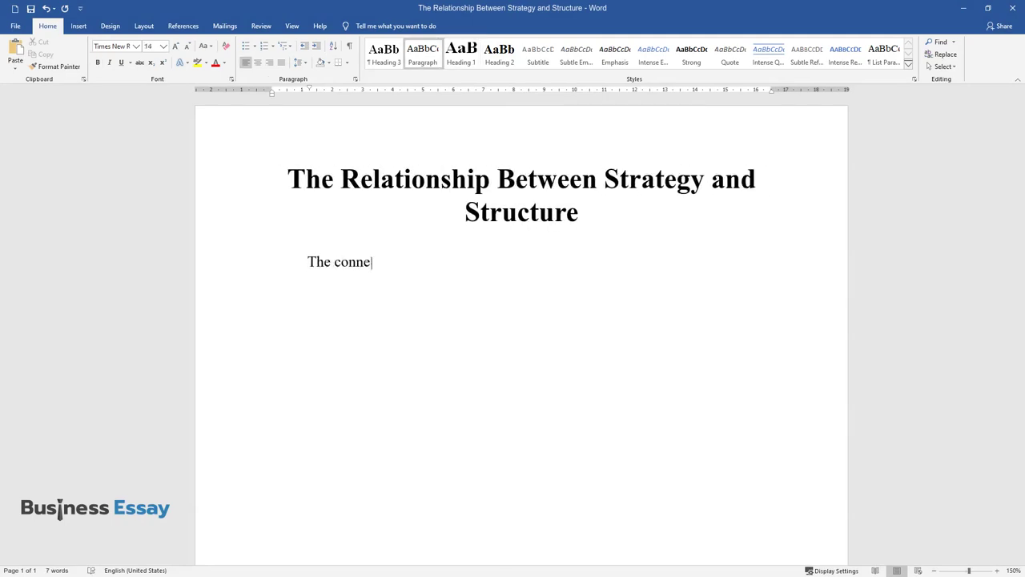
pyautogui.write('ction between organizational structu')
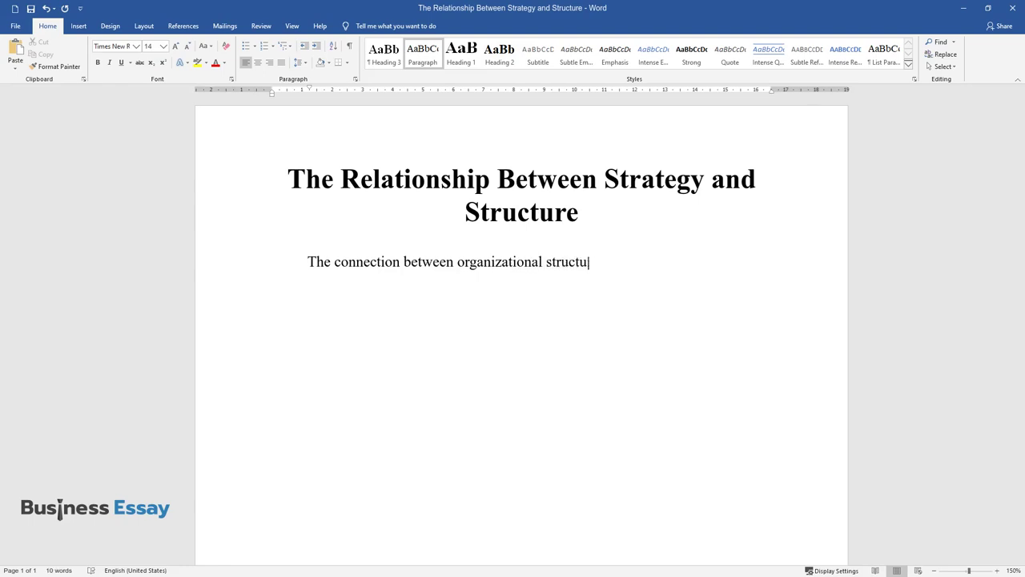
pyautogui.write('re and strategy has always been one o')
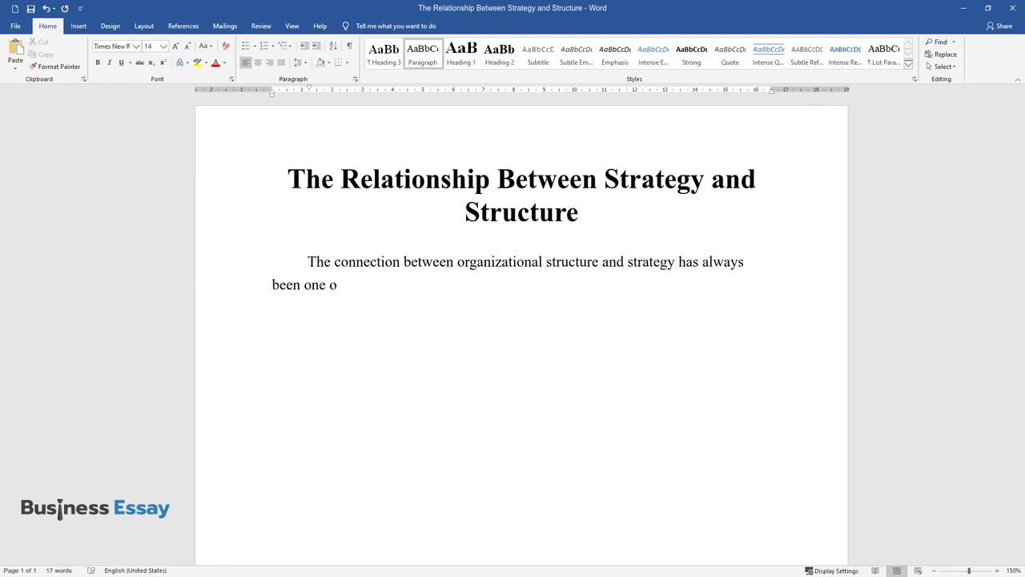
pyautogui.write('f the most debatable questions in bu')
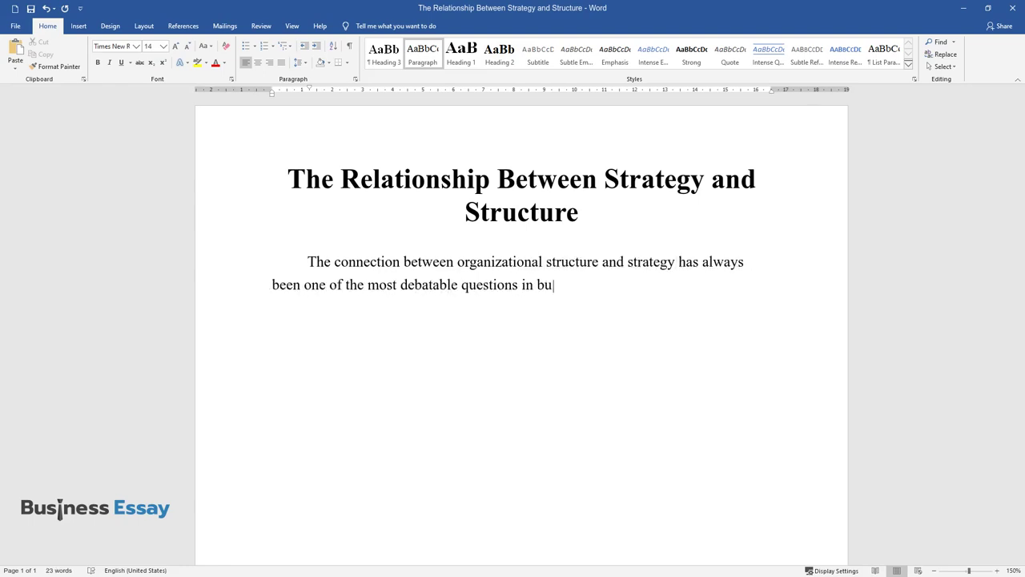
pyautogui.write('siness. Some specialists consider th')
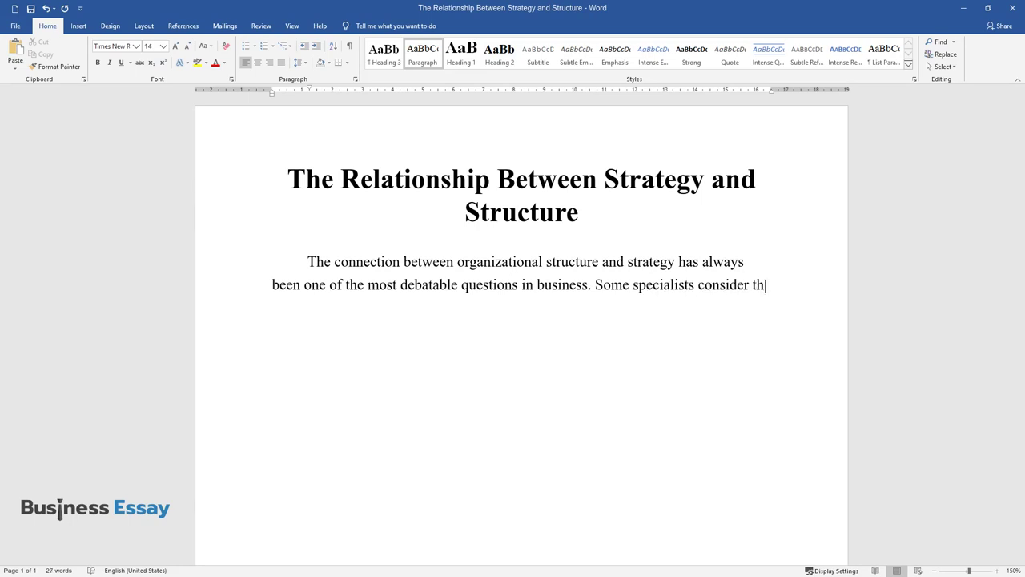
pyautogui.write('at strategy follows structure since i')
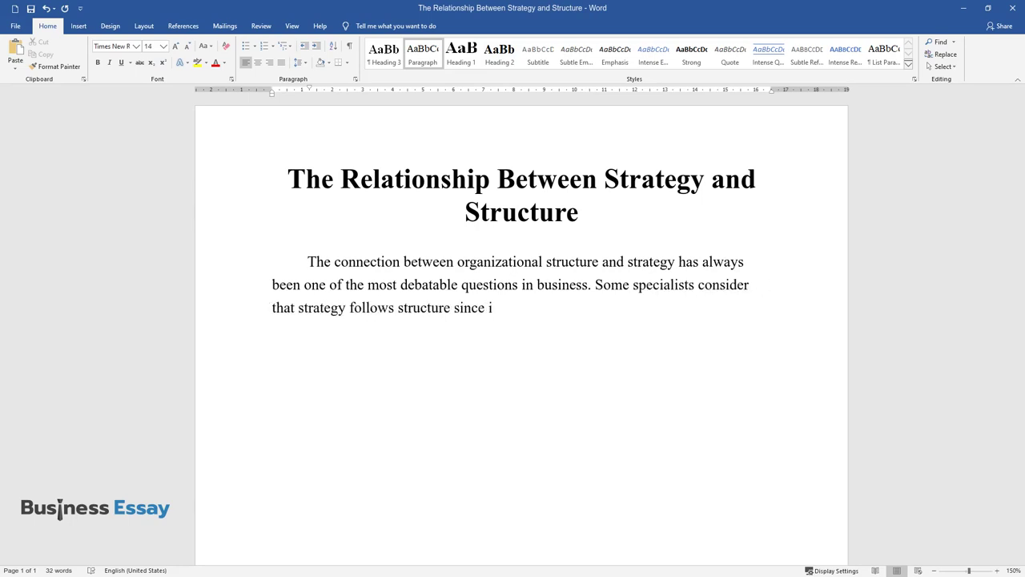
pyautogui.write('t is necessary to know on what syste')
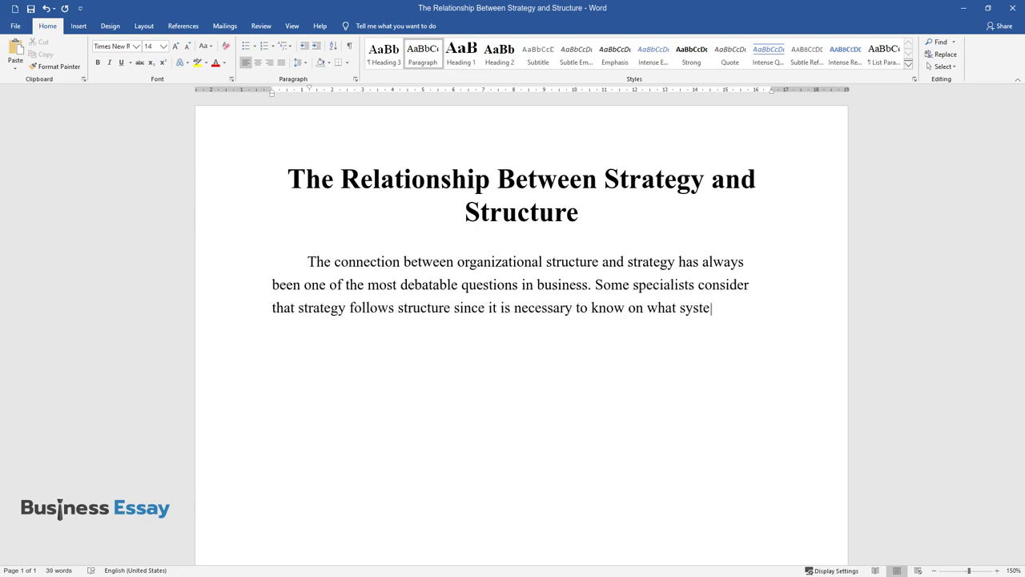
pyautogui.write('m the process of planning should be')
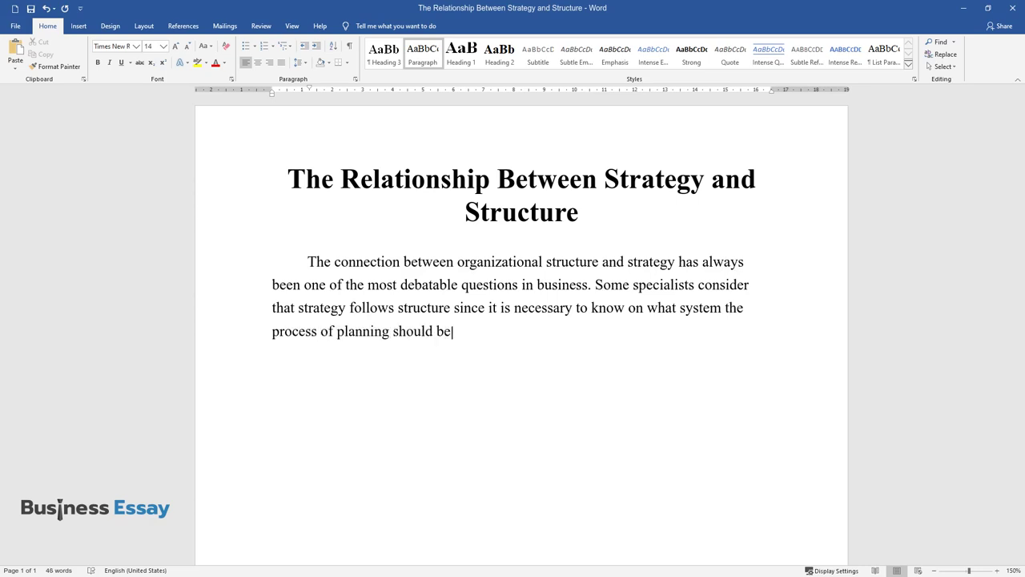
# Step: Add the opposing view that structure depends on strategy because actions cannot be outlined without knowing "to the obtaining of what purpose they are dedicated"
pyautogui.write(' based. Others are convinced that str')
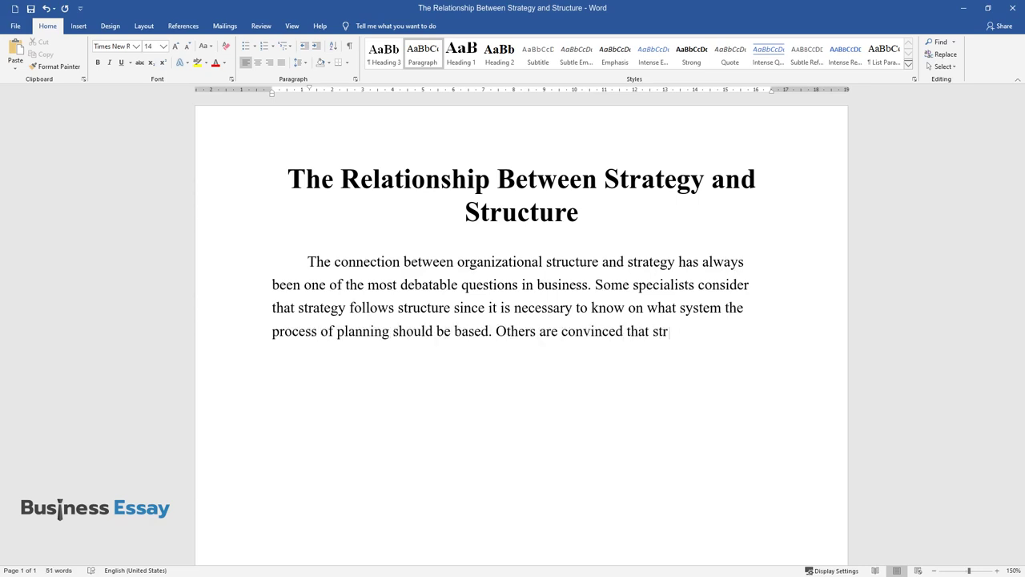
pyautogui.write('ucture depends on strategy because it')
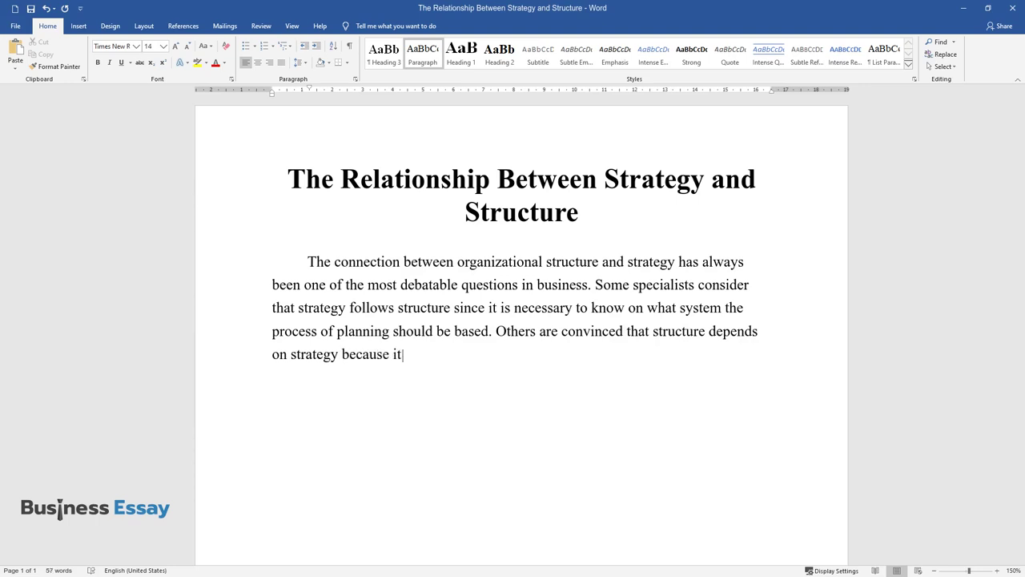
pyautogui.write(' is not possible to outline any actio')
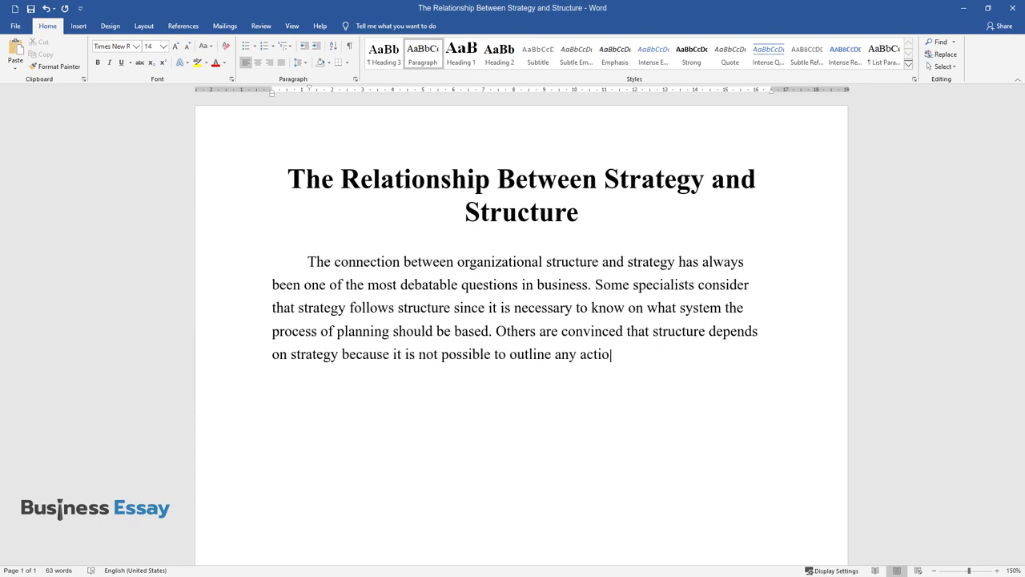
pyautogui.write('ns without knowing to the obtaining of what purpose they are de')
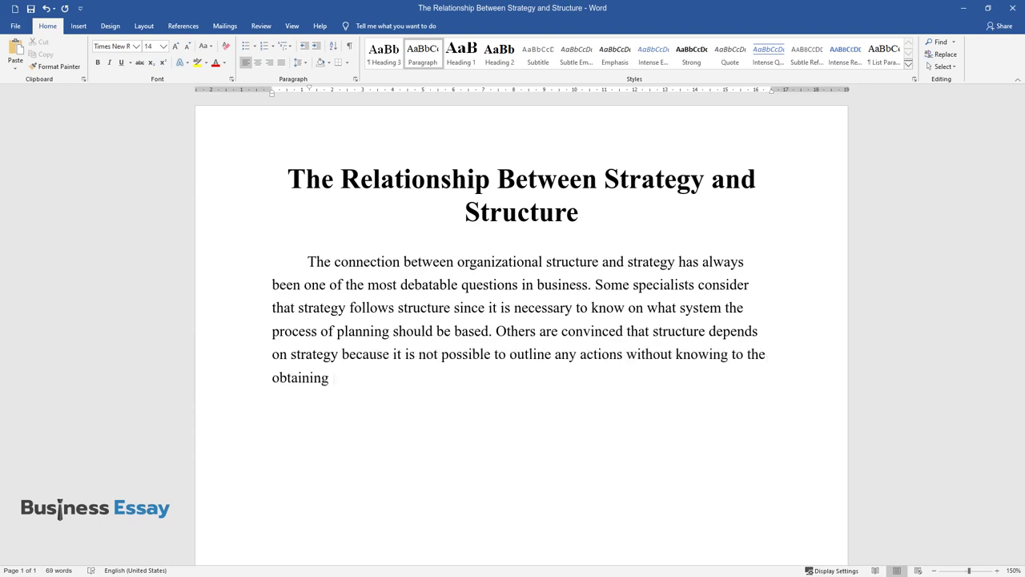
pyautogui.write('dicated. ')
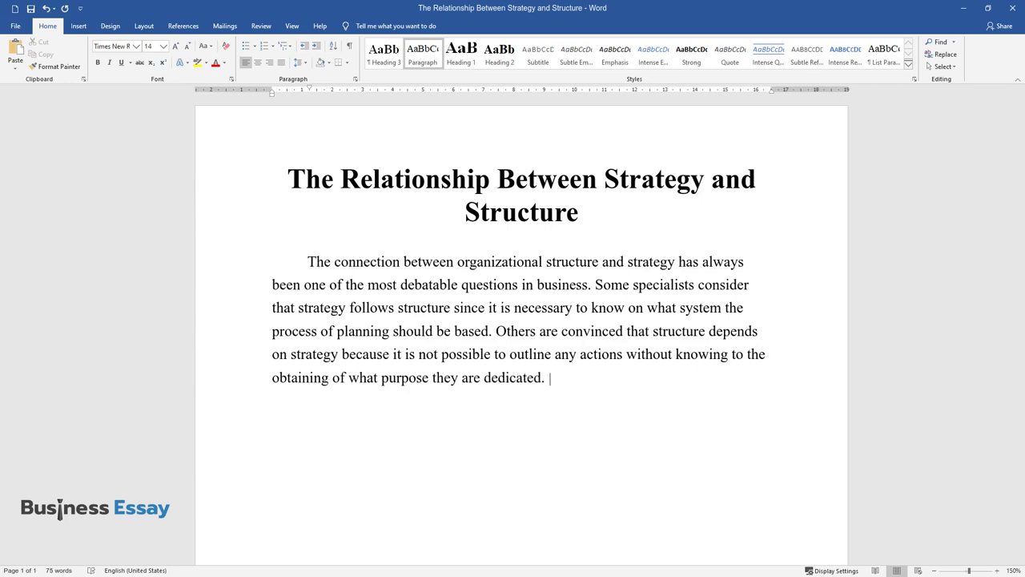
# Step: End the first paragraph with the claim that structure is significant, but strategy is more important "since it defines the elements of the structure"
pyautogui.write('Although structure is a significant c')
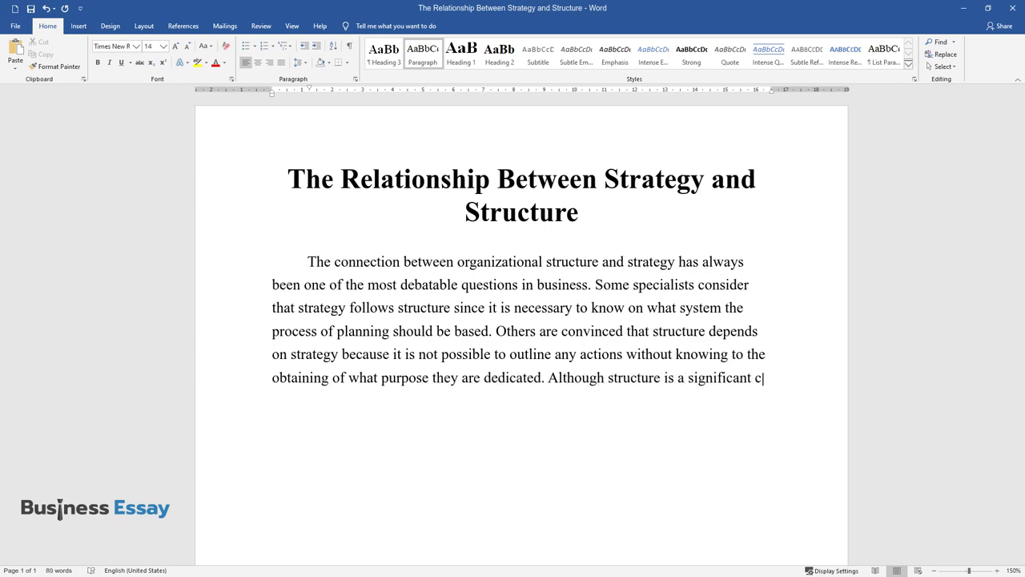
pyautogui.write('omponent of reaching the organizatio')
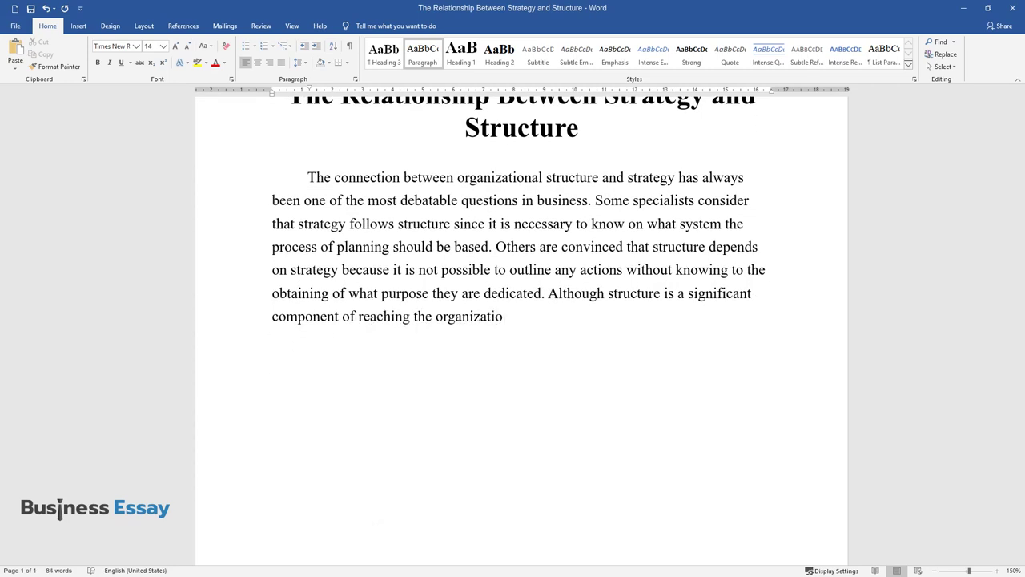
pyautogui.write('n’s goals, strategy is more importan')
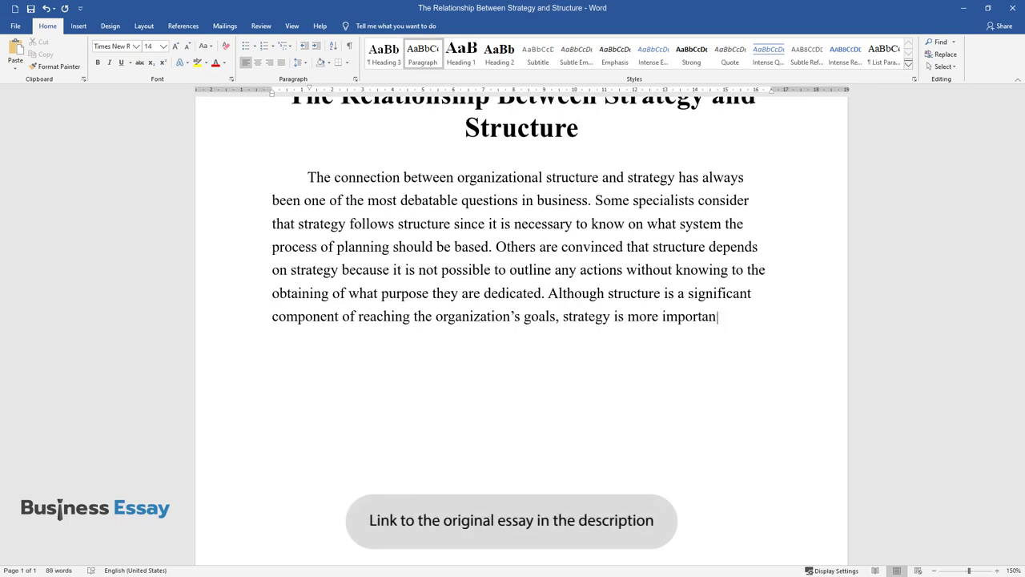
pyautogui.write('t since it defines the elements of the structure.')
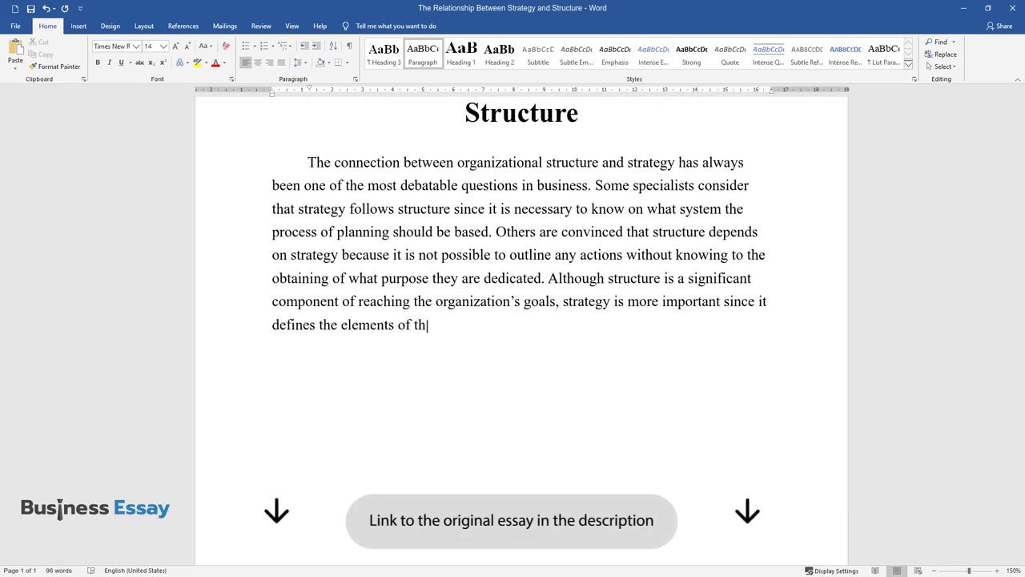
# Step: Begin a second paragraph stating the paper's purpose: analyze strategy and structure, investigate their interdependence, and explain the predominance of strategy's importance over structure
pyautogui.press('Return')
pyautogui.write('Th')
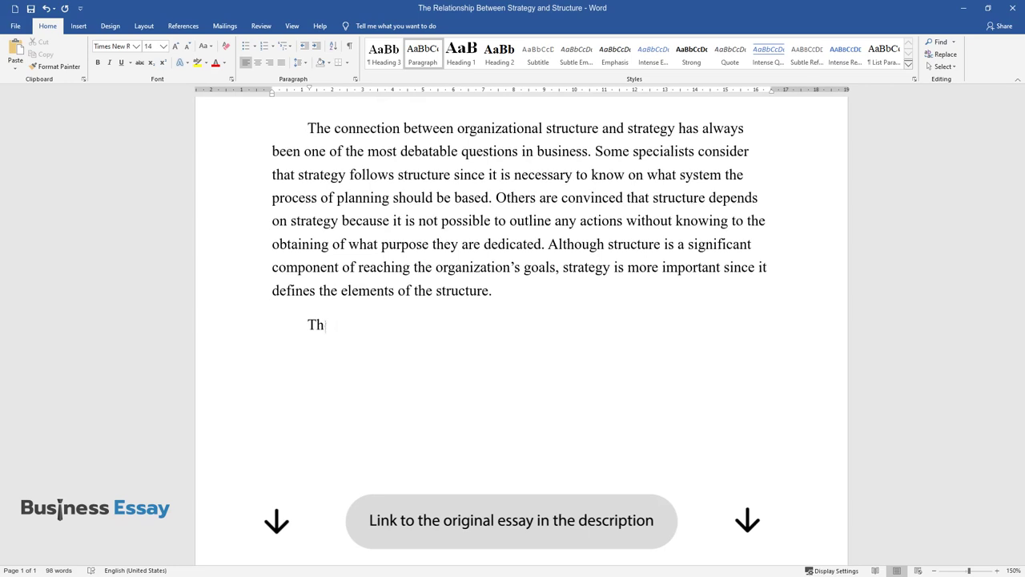
pyautogui.write('e purpose of the paper is to analyz')
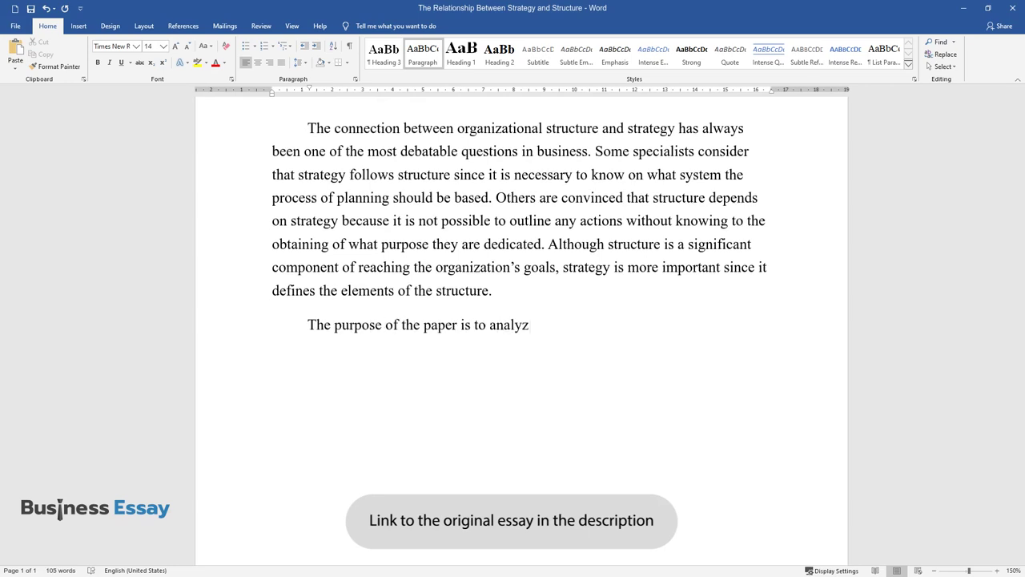
pyautogui.write('e the key features of strategy and ')
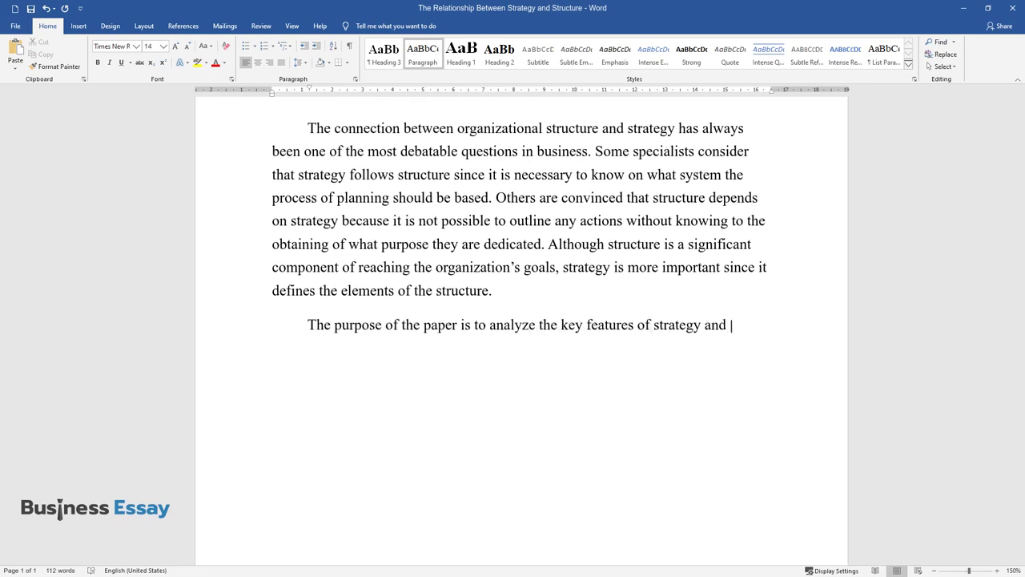
pyautogui.write('structure and investigate their int')
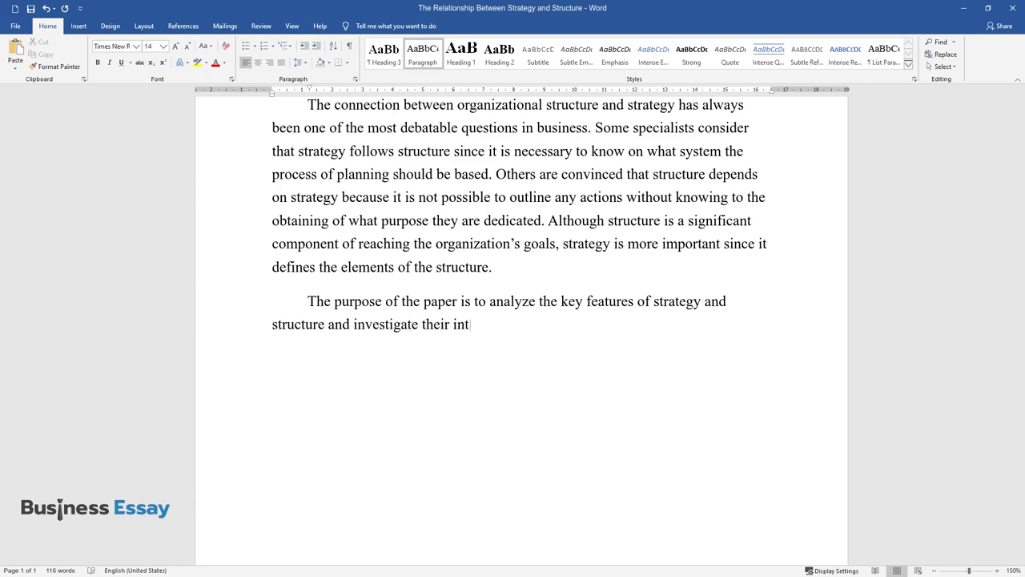
pyautogui.write('erdependence. Upon the performed ana')
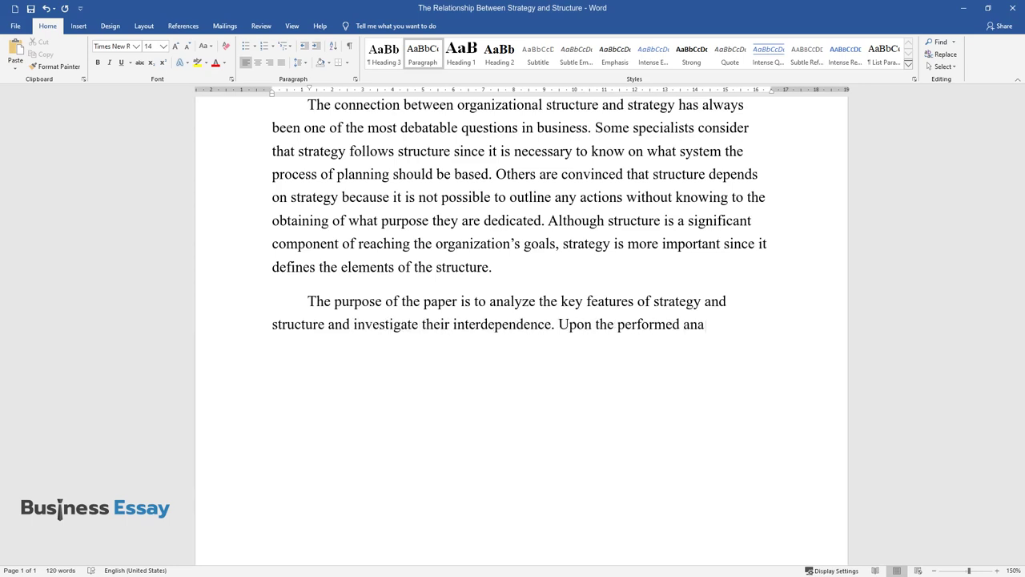
pyautogui.write('lysis, the predominance of strategy')
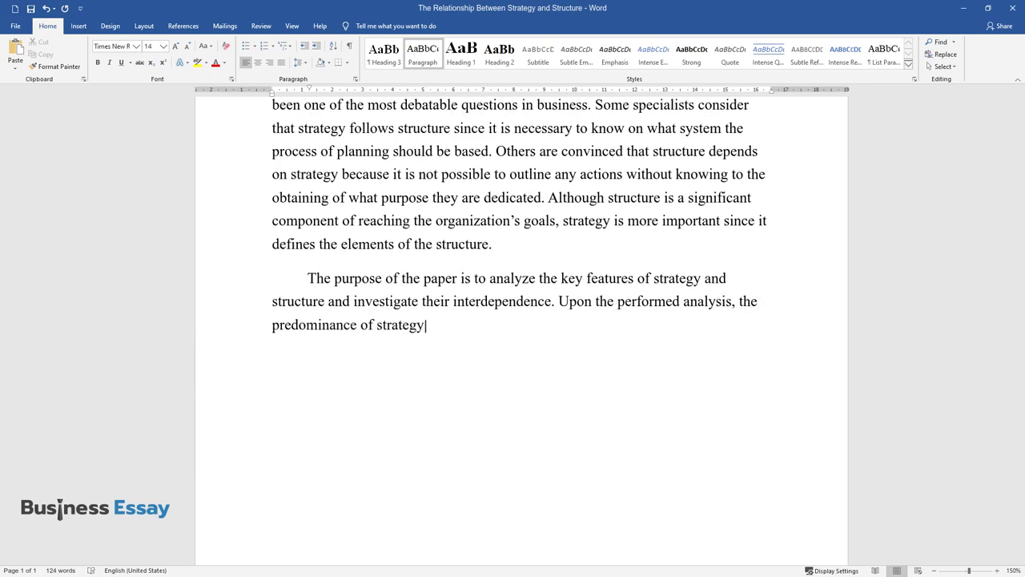
pyautogui.write("'s importance over structure will b")
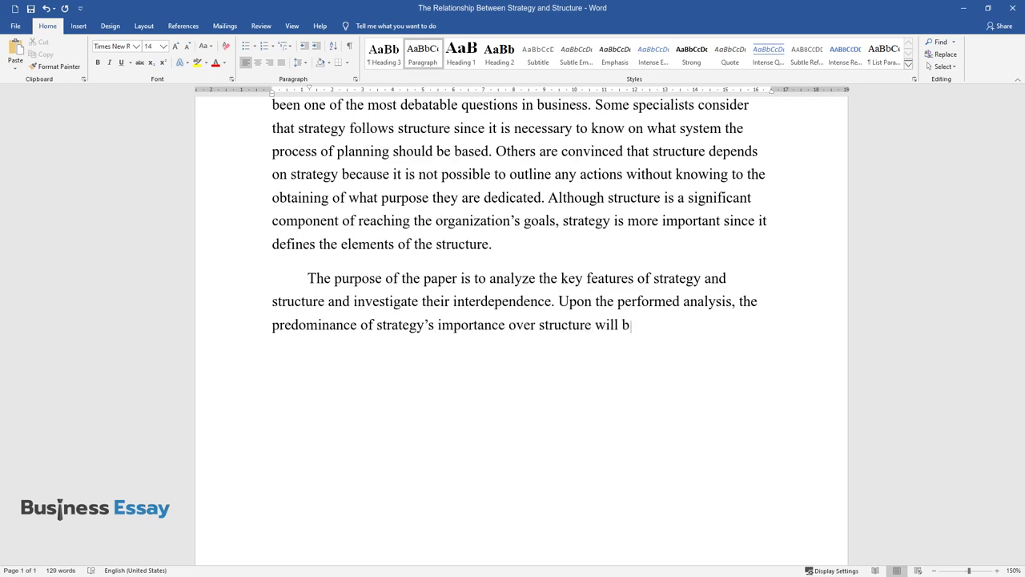
# Step: Add a sentence outlining the paper: an introduction, a body explaining major issues, a conclusion summarizing main points, and the lessons learned and recommendations
pyautogui.write('e explained. The paper consists of')
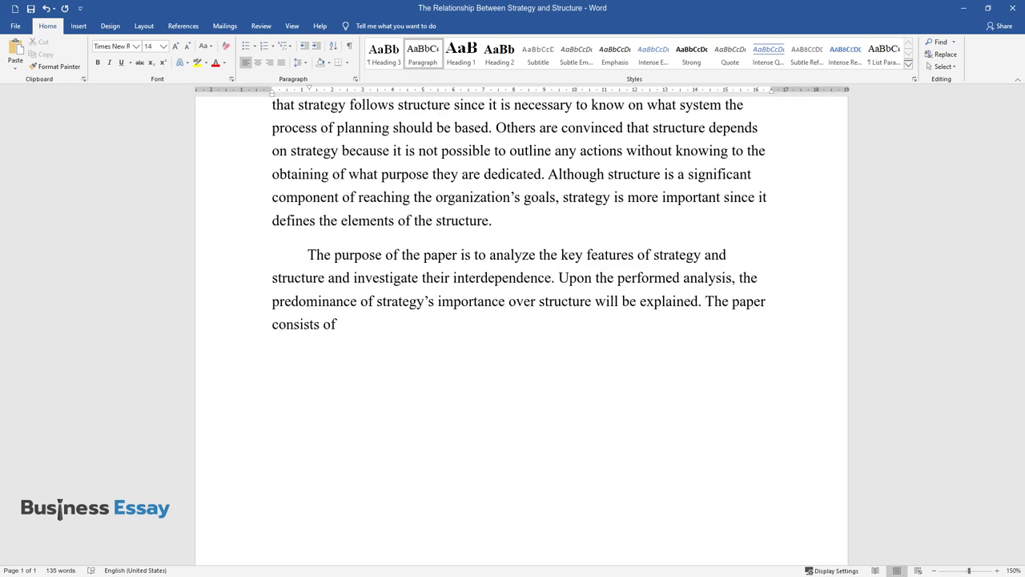
pyautogui.write(' an introduction, a body that expla')
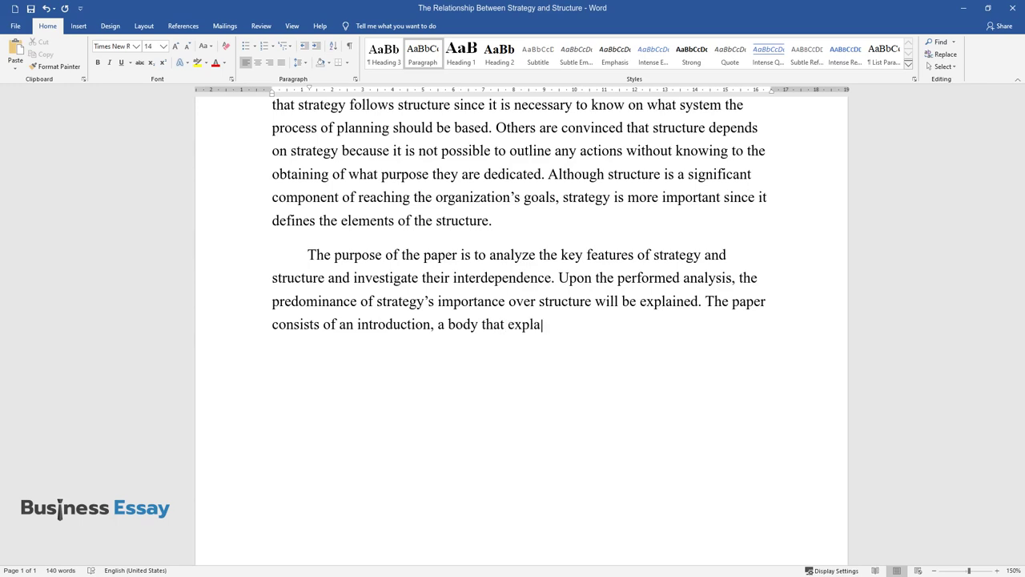
pyautogui.write('ins the major issues, a conclusion w')
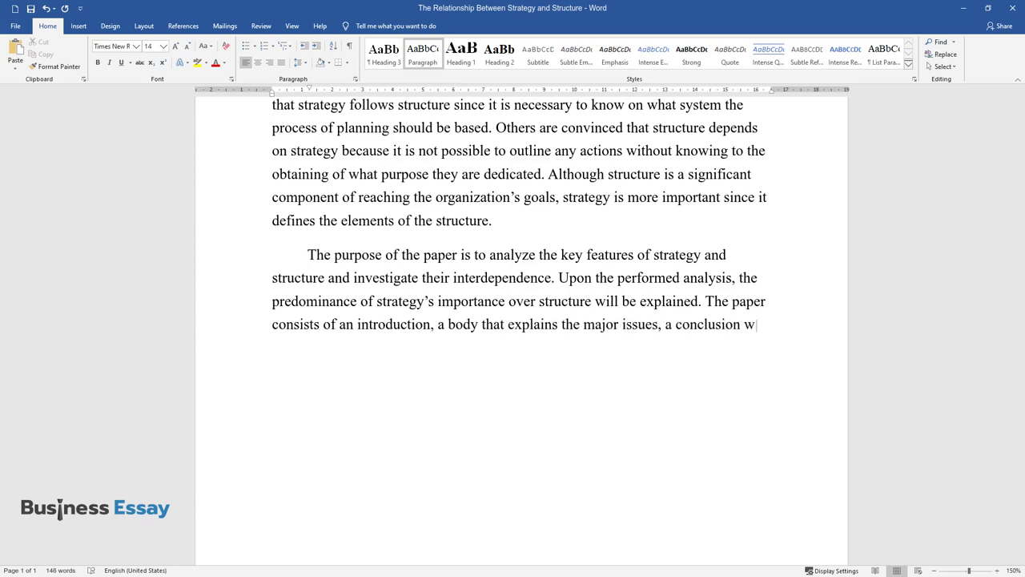
pyautogui.write('ith a summary of the main points, a')
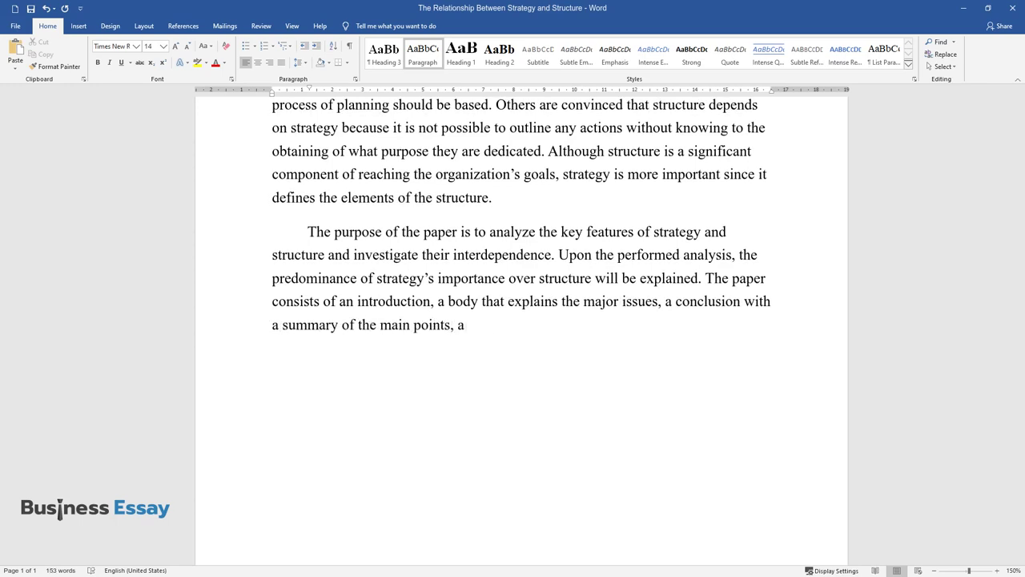
pyautogui.write('nd the lessons learned and recommen')
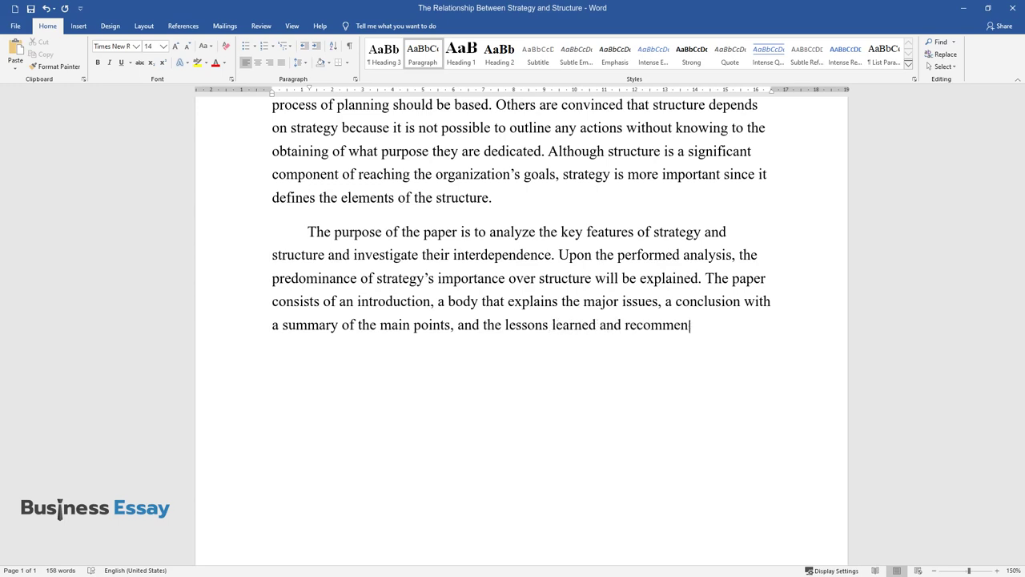
# Step: Finish the outline sentence and add the Heading 2 section title "The Connection Between Structure and Strategy" below the paragraph
pyautogui.write('dations.The Con')
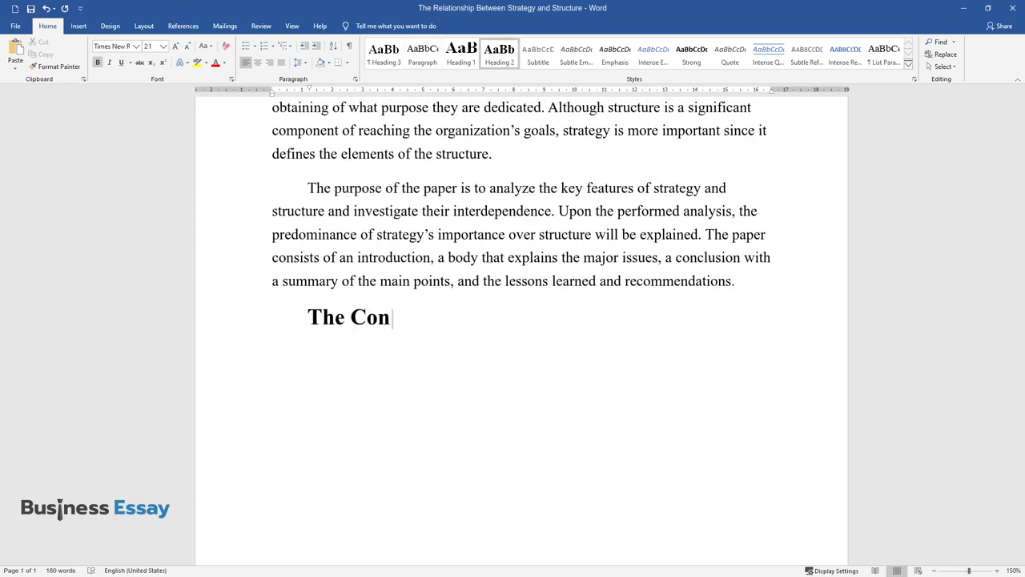
pyautogui.write('nection Between Structure and Strategy')
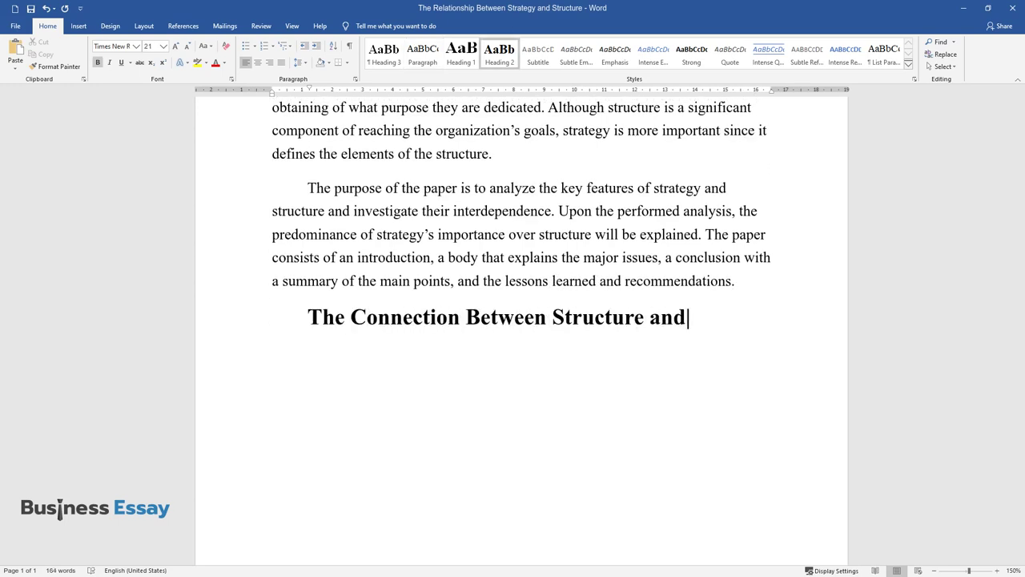
pyautogui.press('Return')
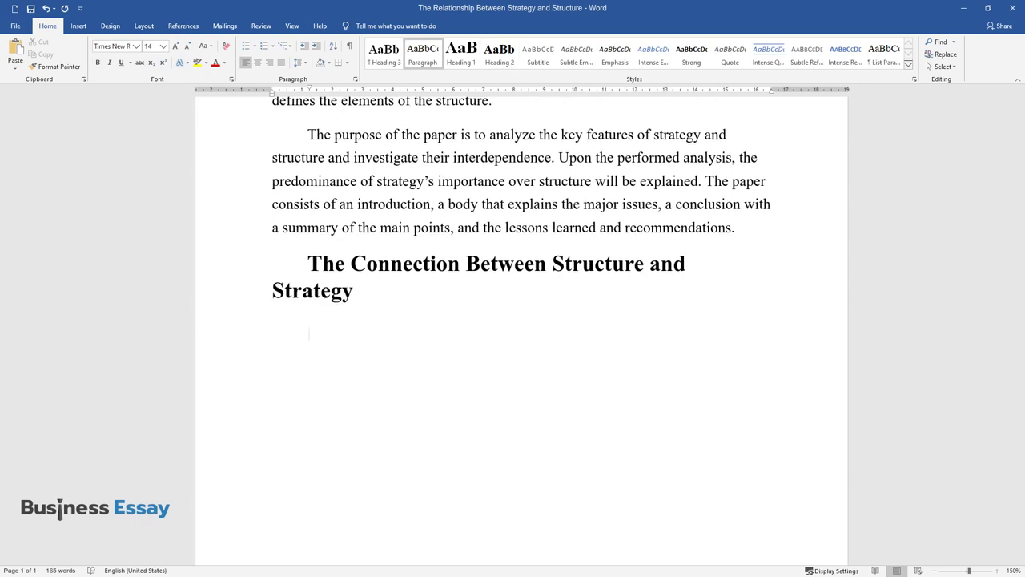
# Step: Begin the section by defining organizational strategy as the company's plan for reaching its mission and goals, and business structure as the formal arrangement of a firm's hierarchy
pyautogui.write('Organizational strategy ')
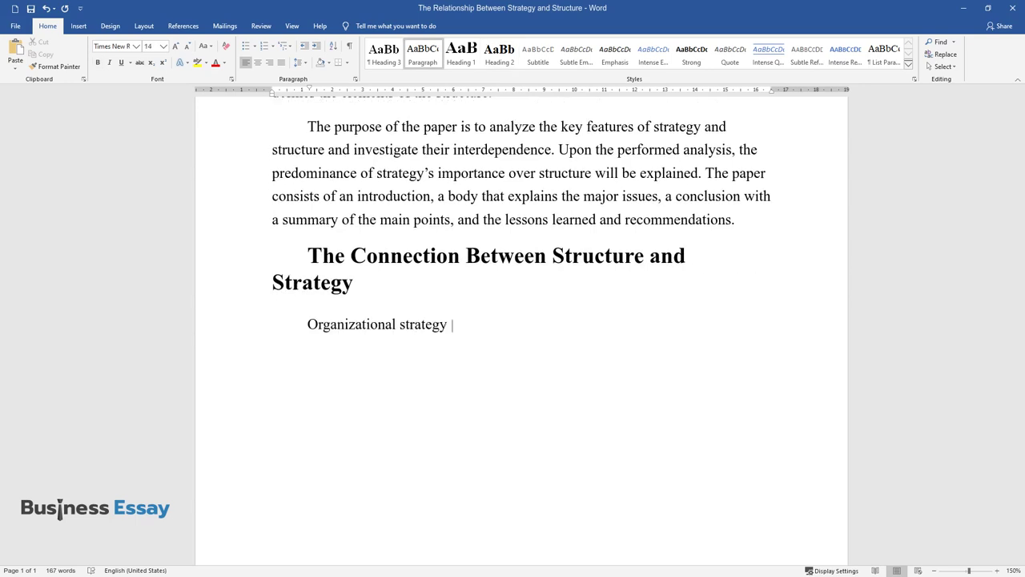
pyautogui.write("is the company's plan for reaching ")
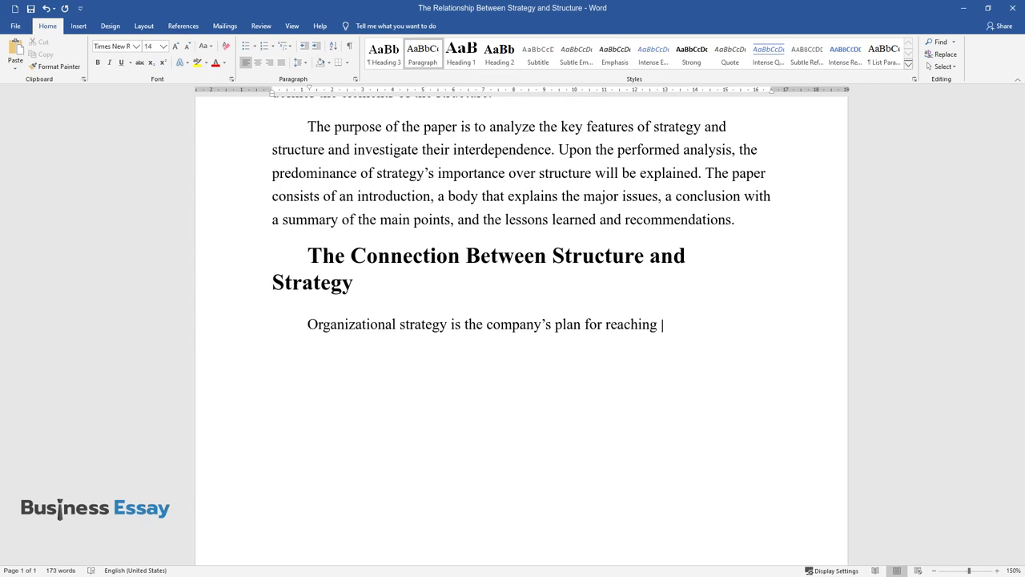
pyautogui.write('its mission and goals. Business st')
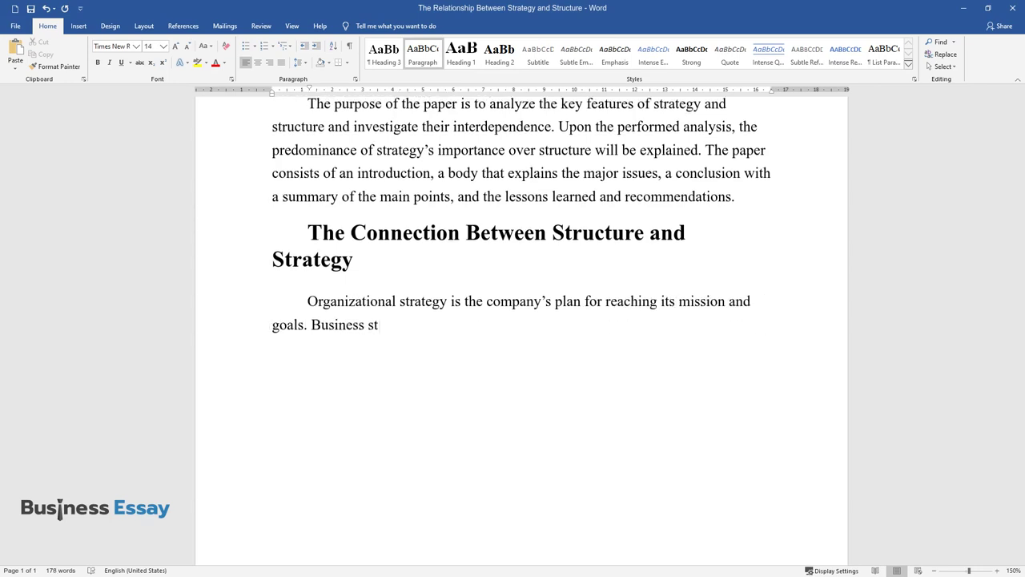
pyautogui.write('ructure is the formal arrangement o')
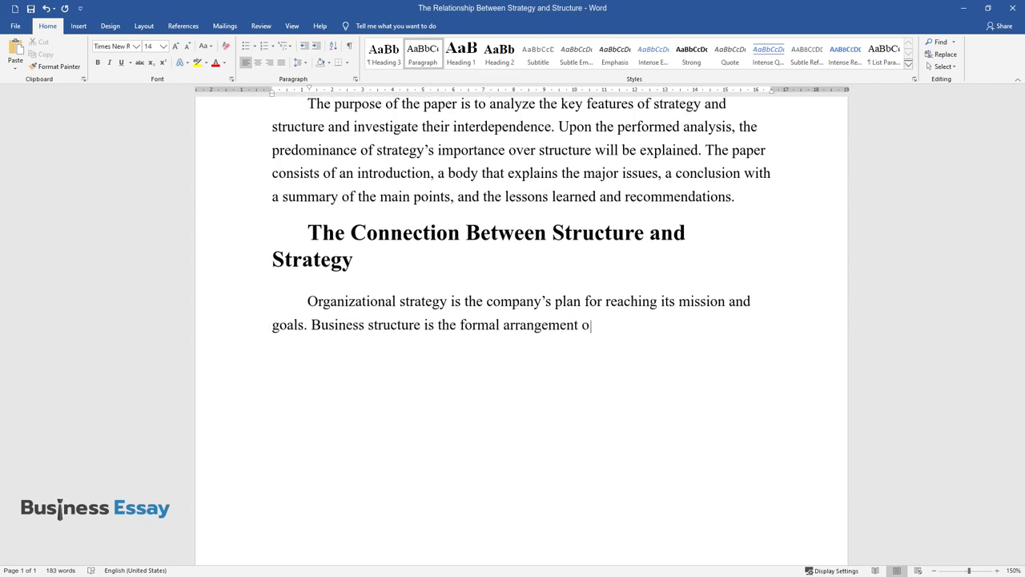
pyautogui.write("f a firm's hierarchy. While these two eleme")
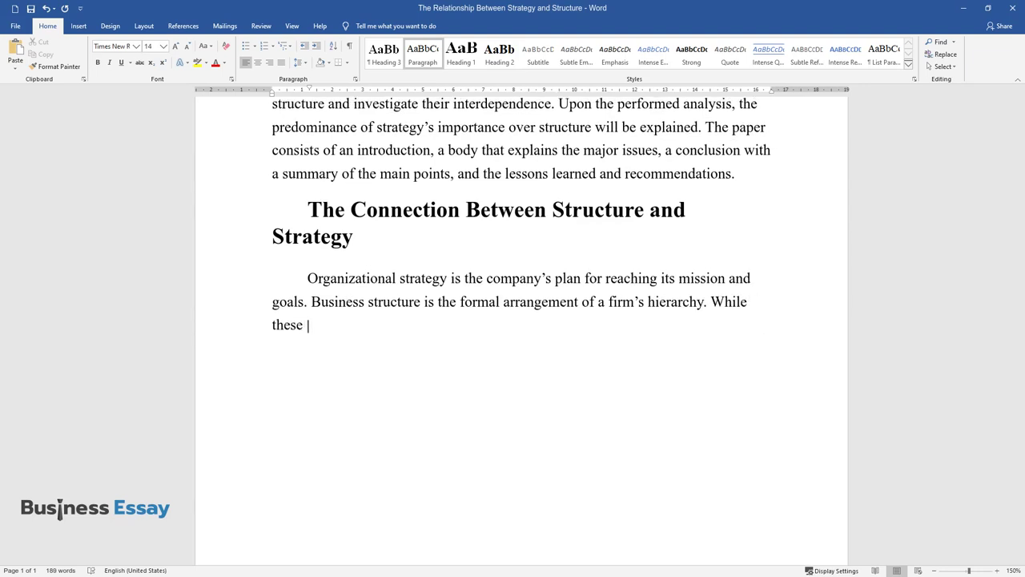
# Step: Continue the paragraph with the point that the two elements are different but both highly important in business, "each of them performing some crucial functions"
pyautogui.write('nts are different, they ar')
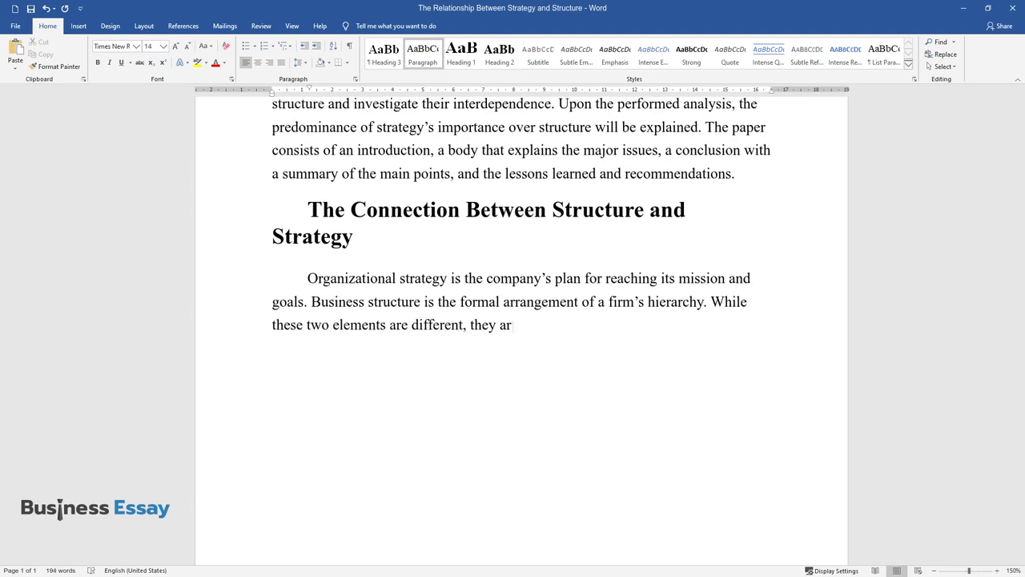
pyautogui.write('e both highly important in busines')
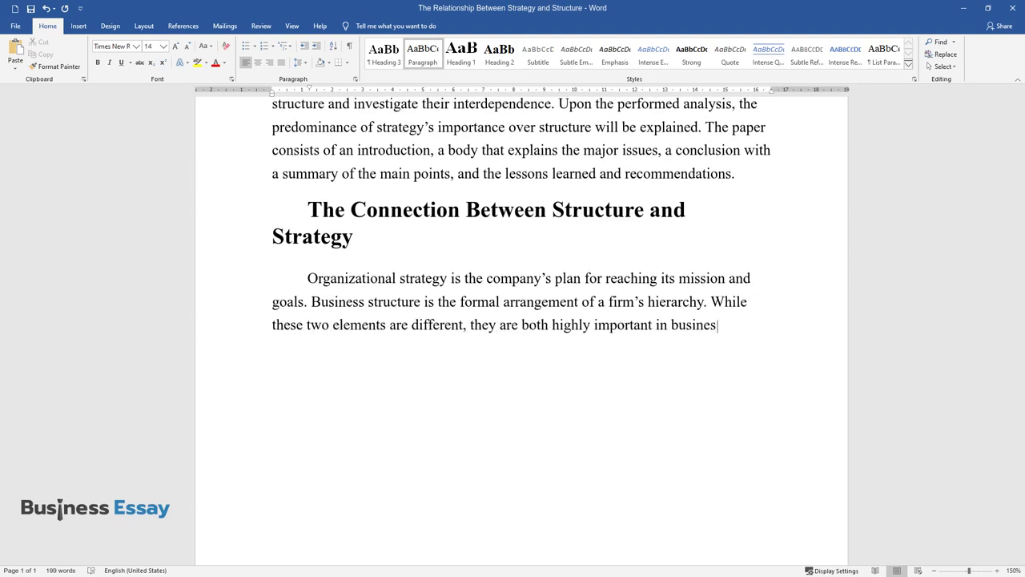
pyautogui.write('s, each of them performing some cru')
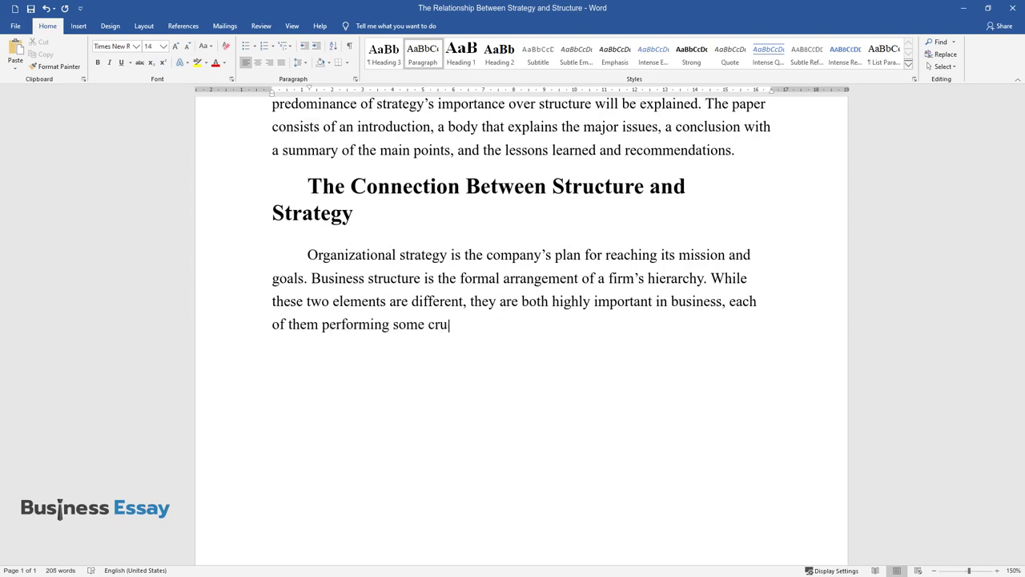
pyautogui.write('cial functions. Strategy is genera')
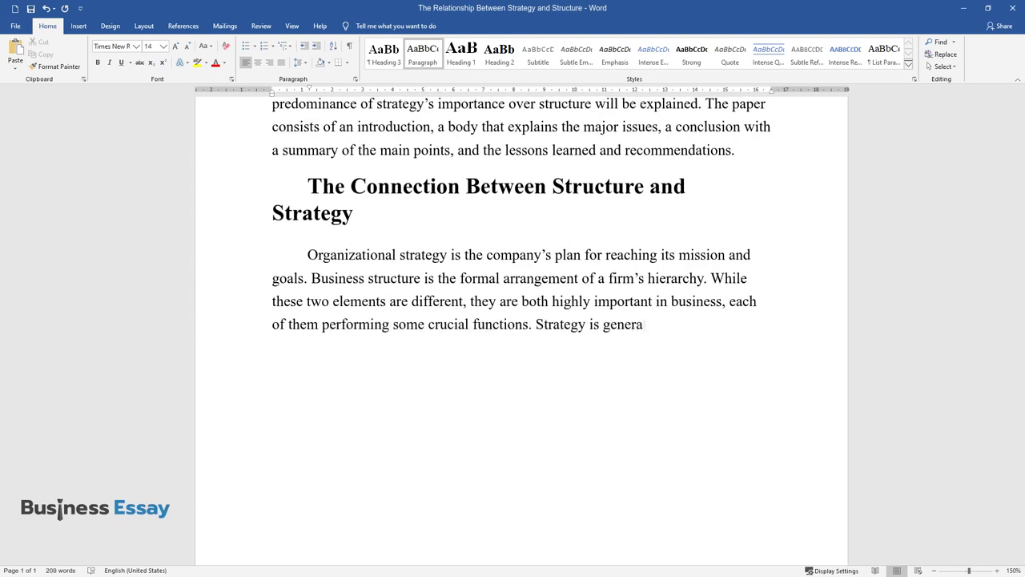
# Step: Add that strategy is generated at the highest levels and defines the responsibilities of middle- and lower-level employees in regard to structure
pyautogui.write('ted at the highest levels and defines the responsib')
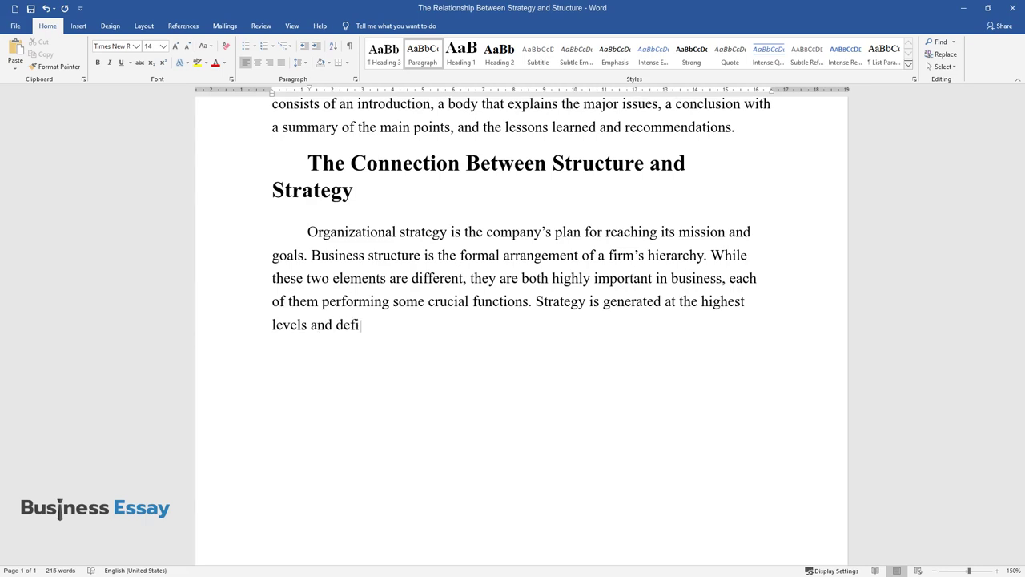
pyautogui.write('ilities of middle-')
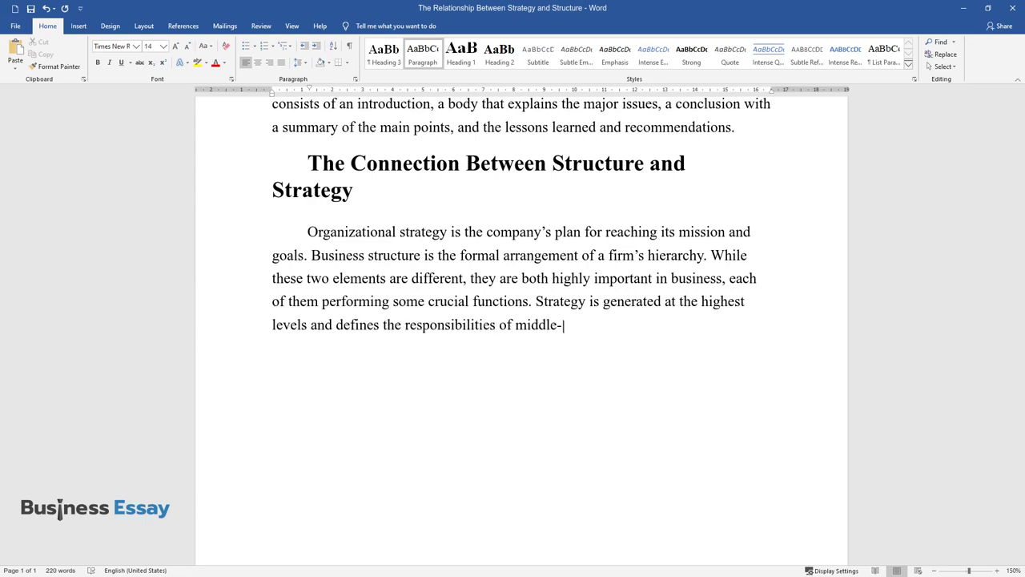
pyautogui.write(' and lower-level employees in regar')
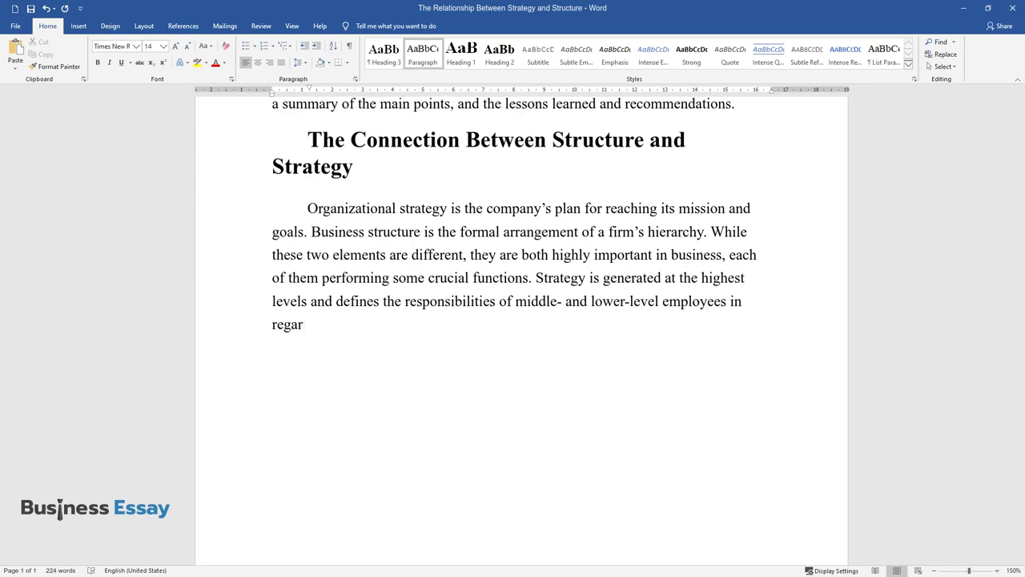
pyautogui.write('d to structure. Strategy involves ')
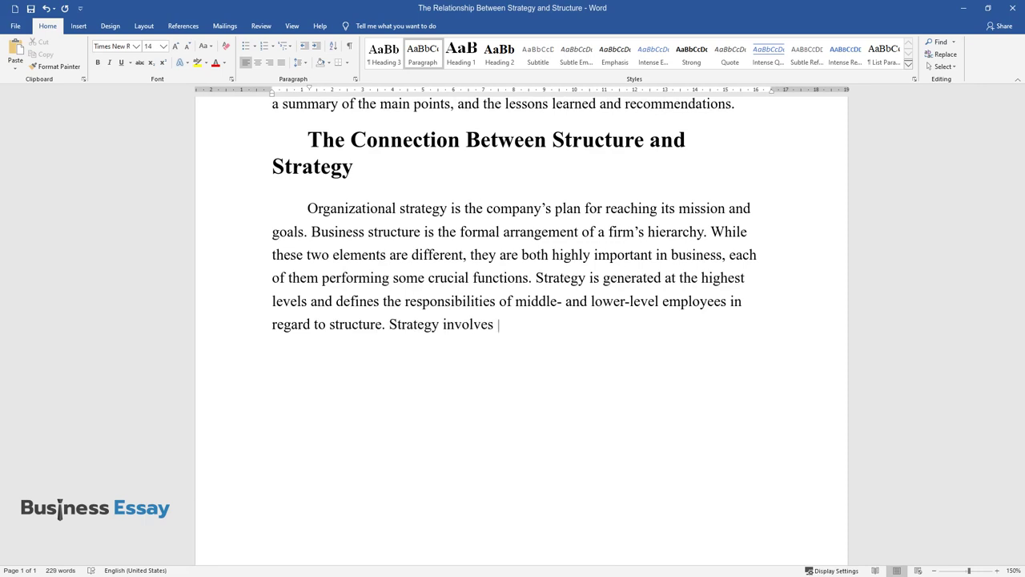
# Step: State that strategy involves the goals and tactics a company plans to implement, while structure is used to visualize the approach by which strategy will be achieved
pyautogui.write('the goals and tactics that a compan')
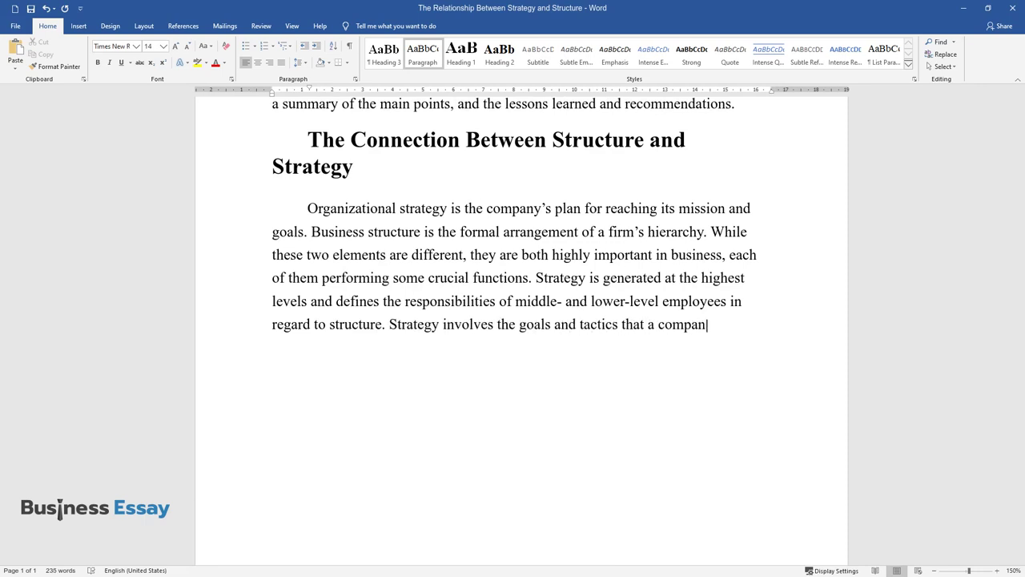
pyautogui.write('y plans to implement in order to reach the ')
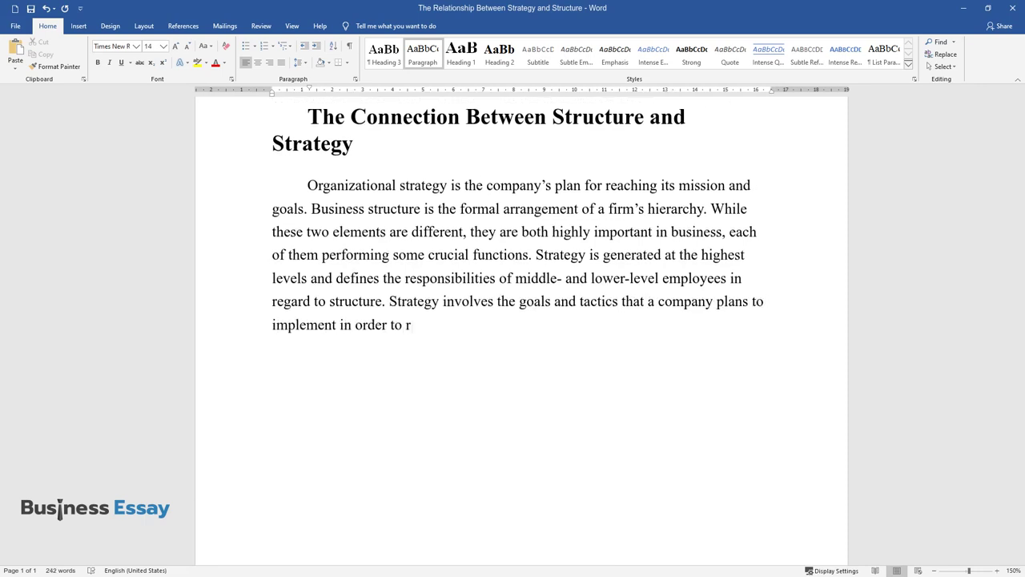
pyautogui.write('goals. Meanwhile, structu')
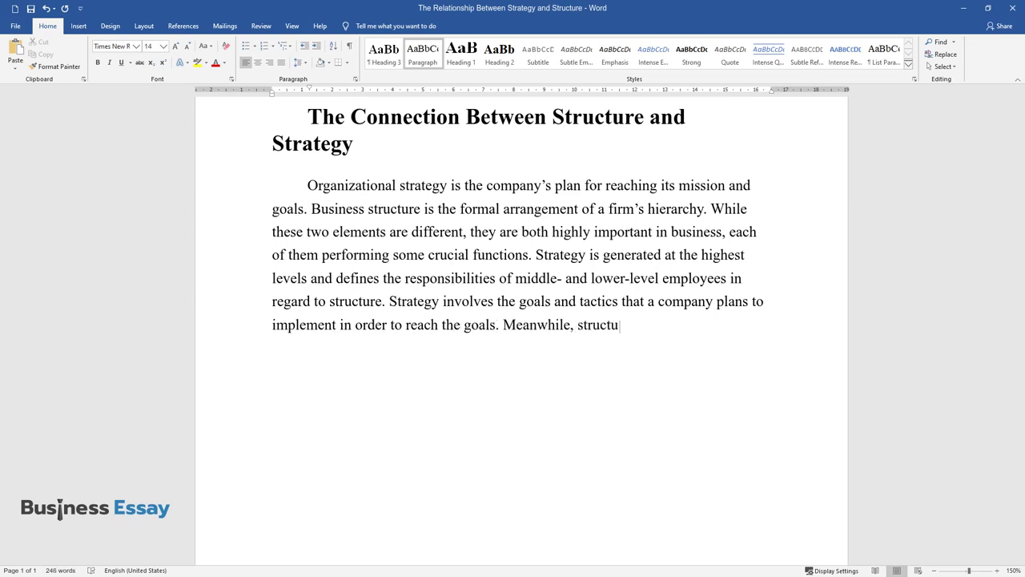
pyautogui.write('re is used to visualize the approach with the help of which s')
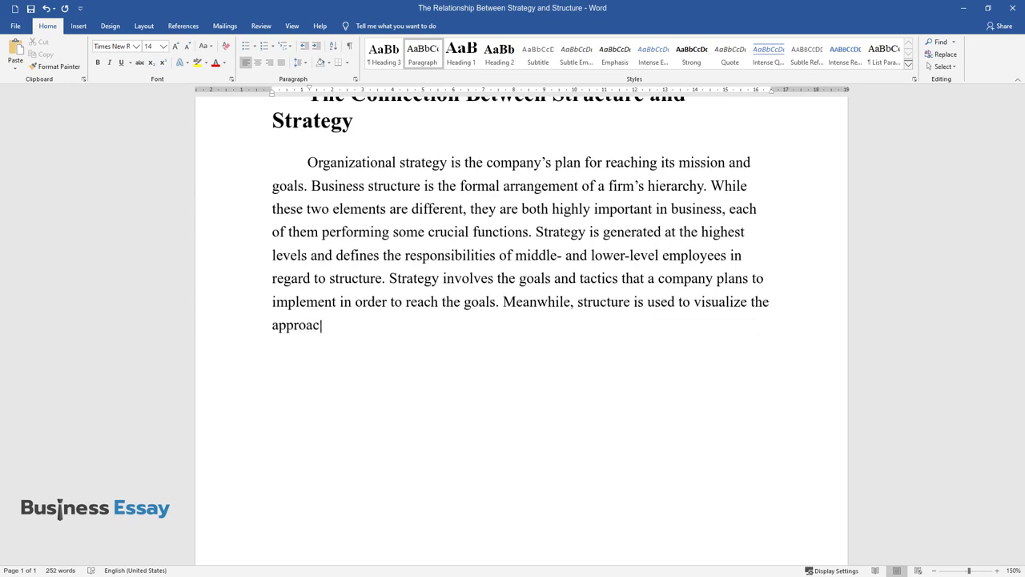
pyautogui.write('trategy w')
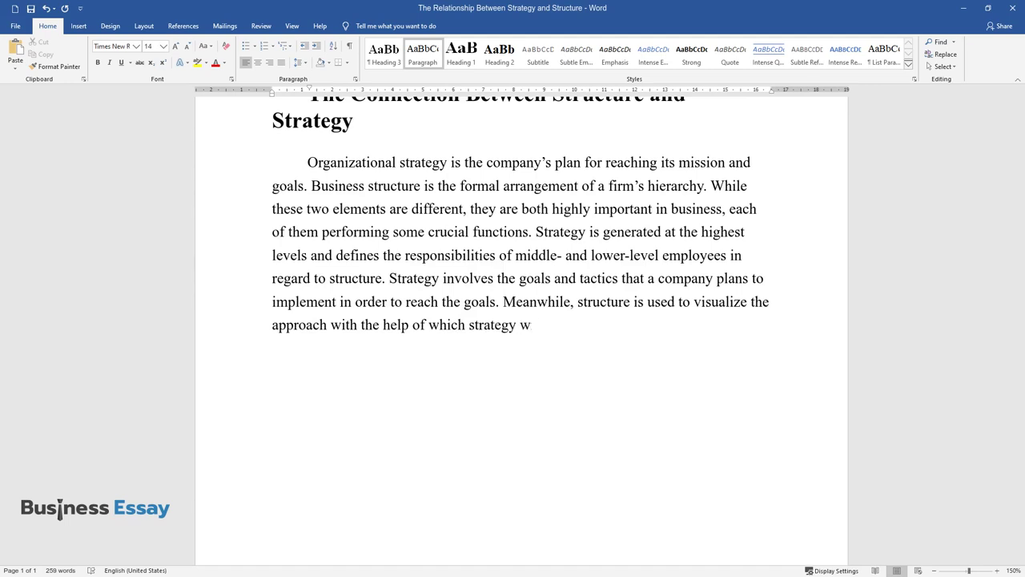
pyautogui.write('ill be achieved. Structure include')
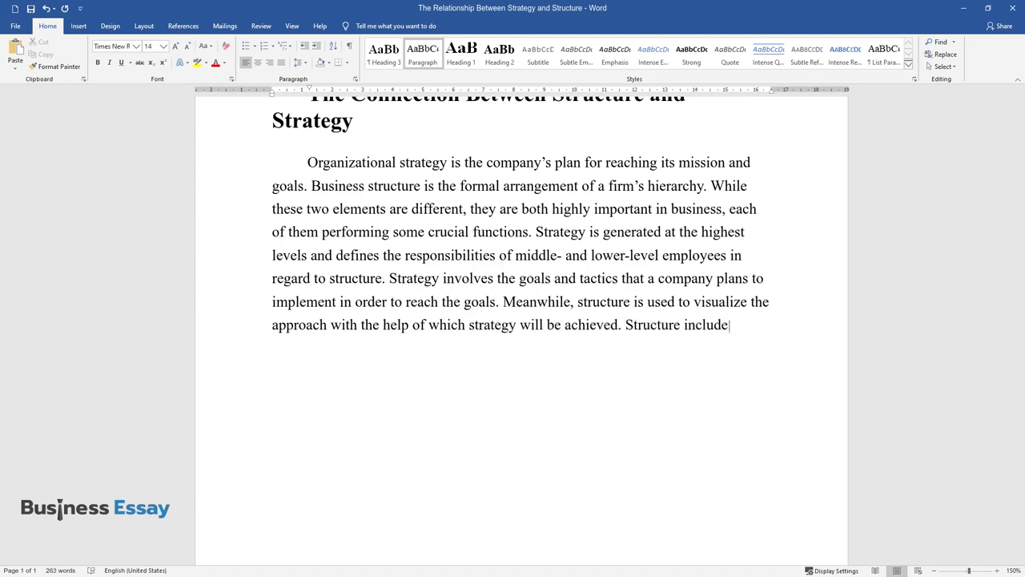
# Step: Describe structure's two crucial features: the line of authority and interaction between separate administrative departments and officers, and the data that circulates through it
pyautogui.write('s two crucial features. The first o')
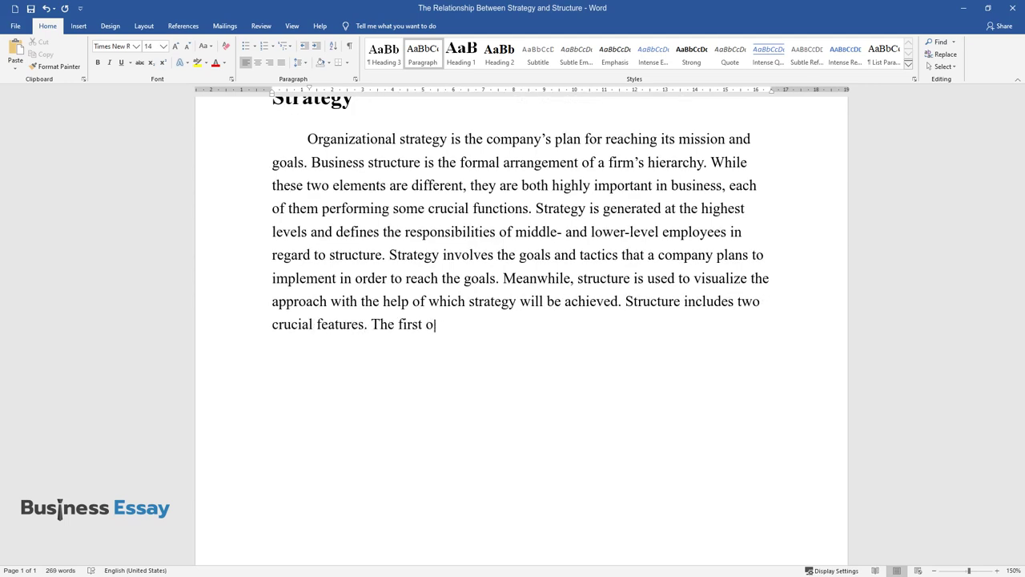
pyautogui.write('ne is the line of authority and in')
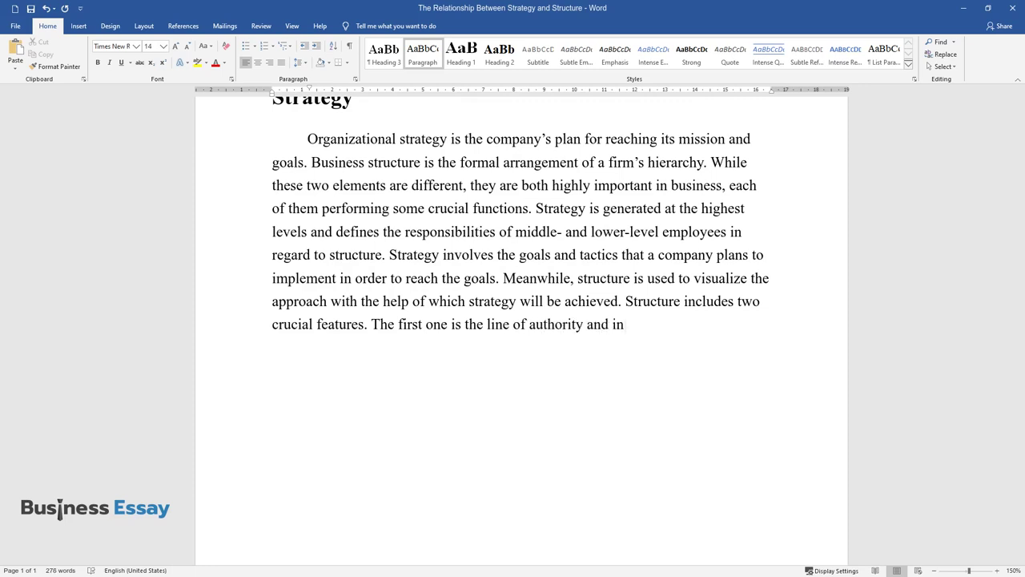
pyautogui.write('teraction between separate administ')
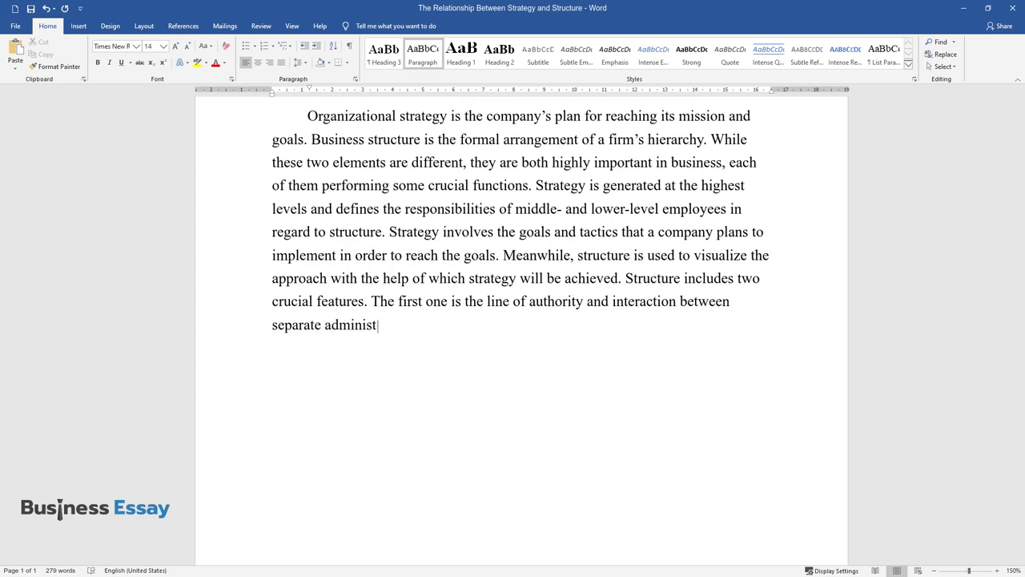
pyautogui.write('rative departments and officers. T')
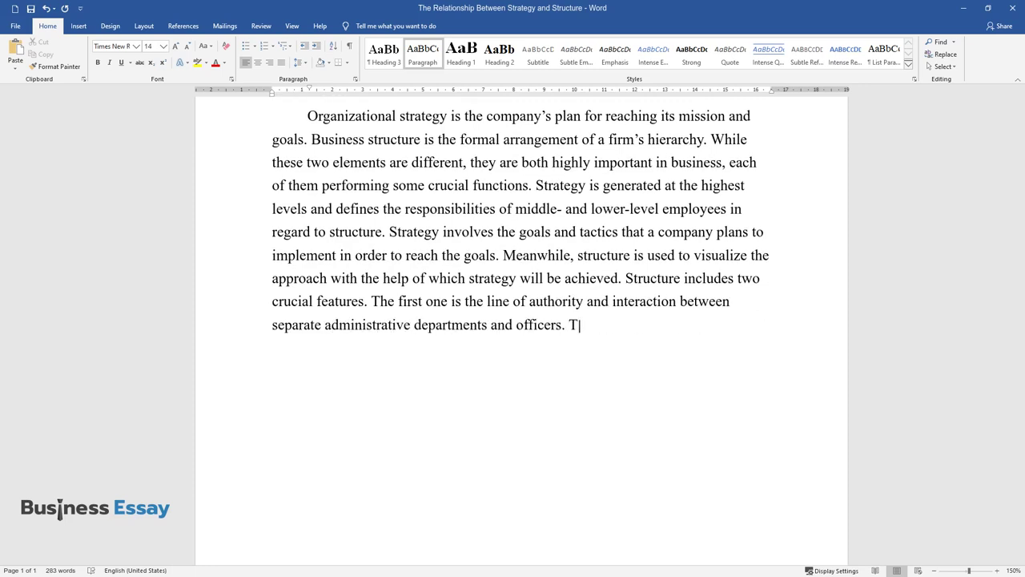
pyautogui.write('he second element is the data that')
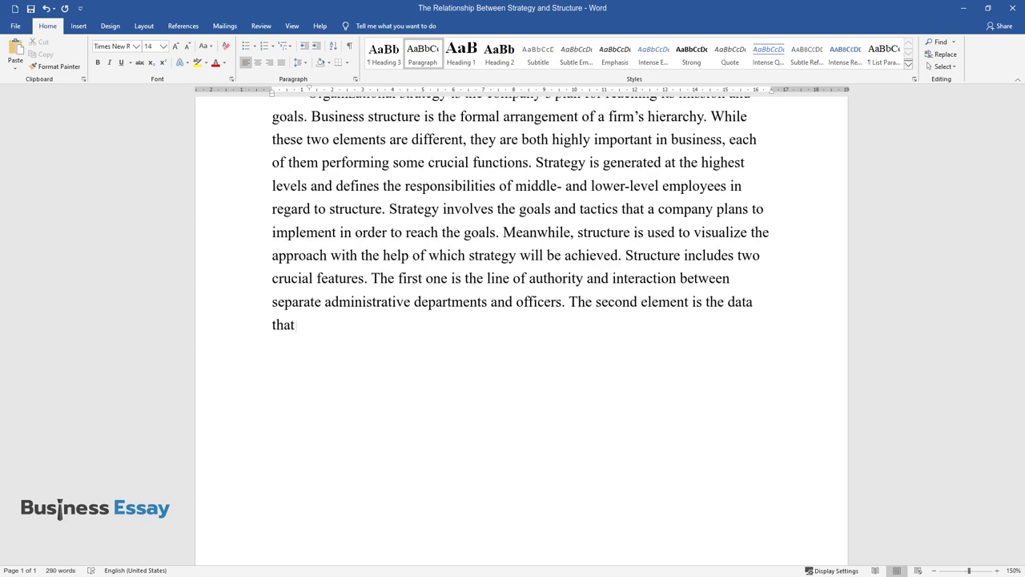
pyautogui.write(' circulates through the line of aut')
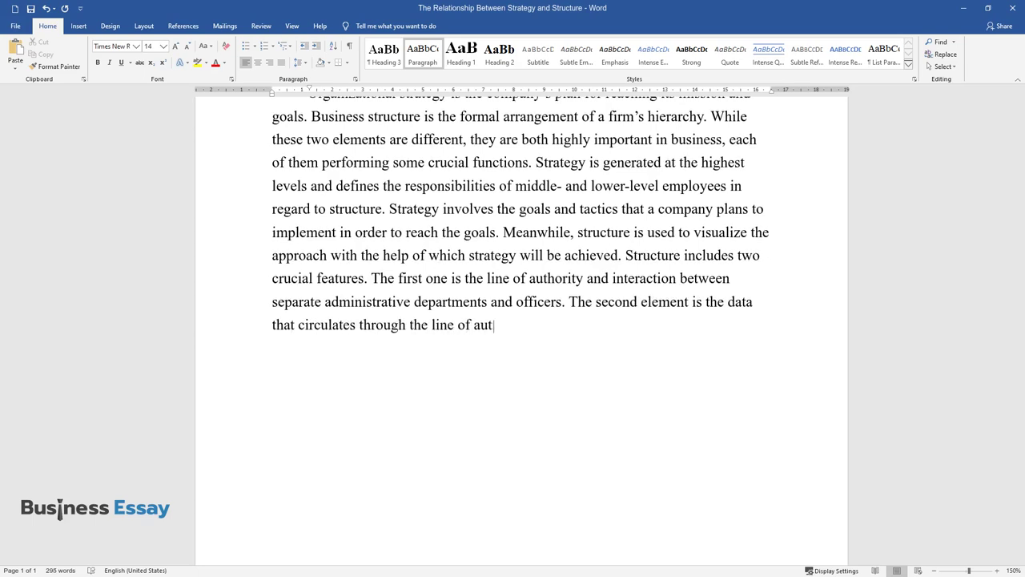
pyautogui.write('hority and interaction. Usually, s')
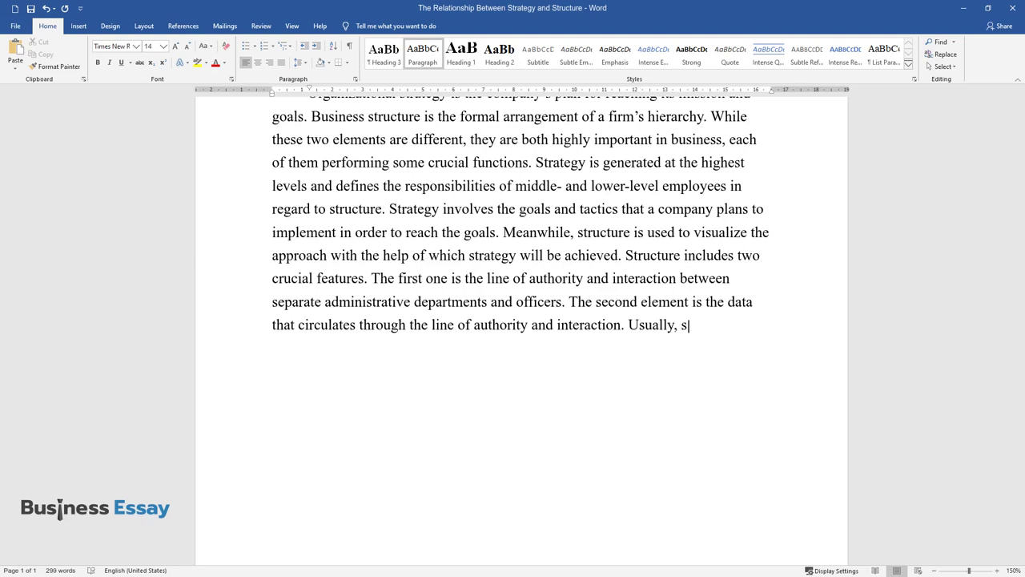
# Step: End the paragraph saying structure and strategy are usually generated at business's initial stages, but either may be altered if the organization's development necessitates changes
pyautogui.write('tructure and strategy are generate')
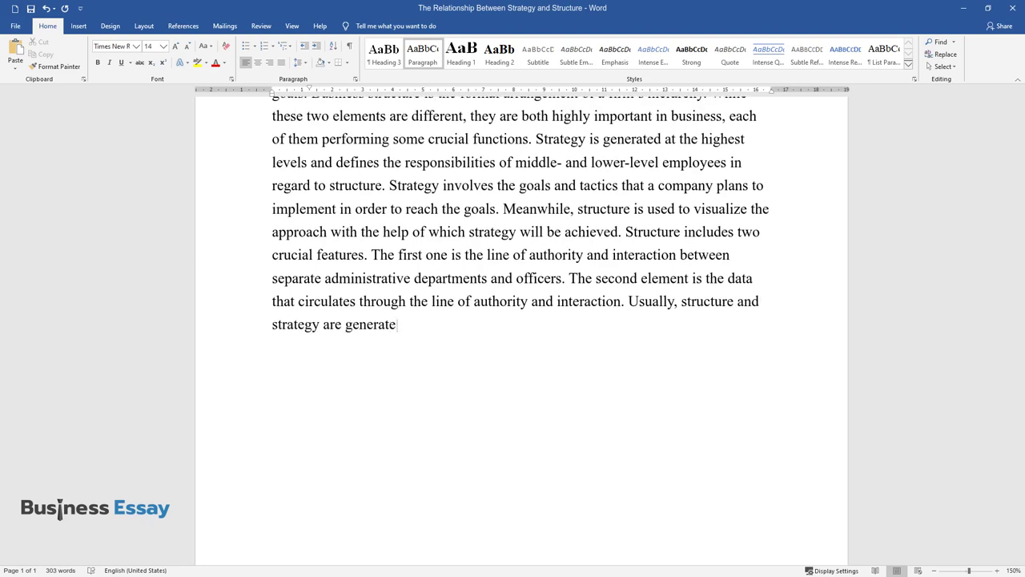
pyautogui.write('d at the initial stages of business')
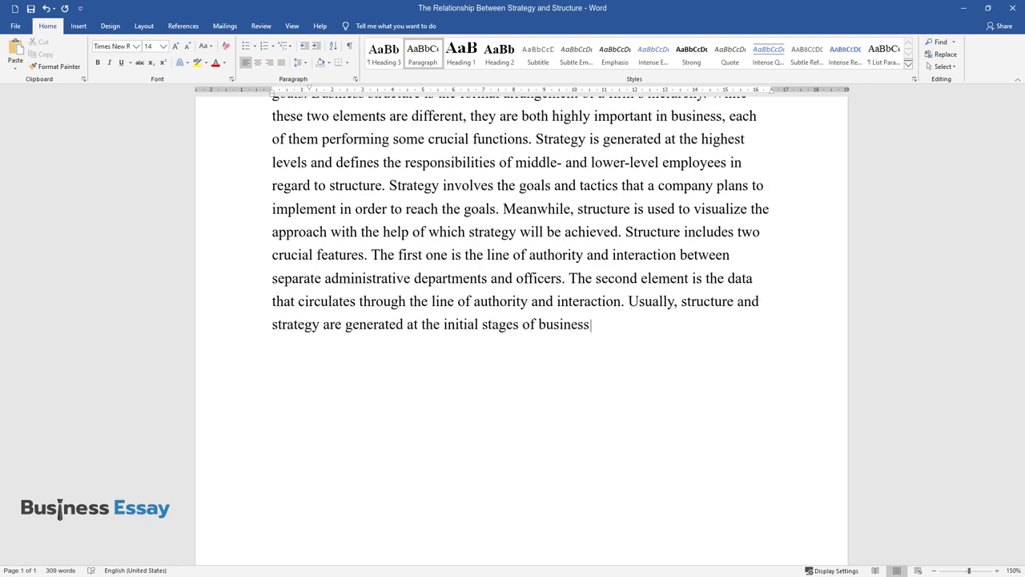
pyautogui.write('. However, it is not uncommon to al')
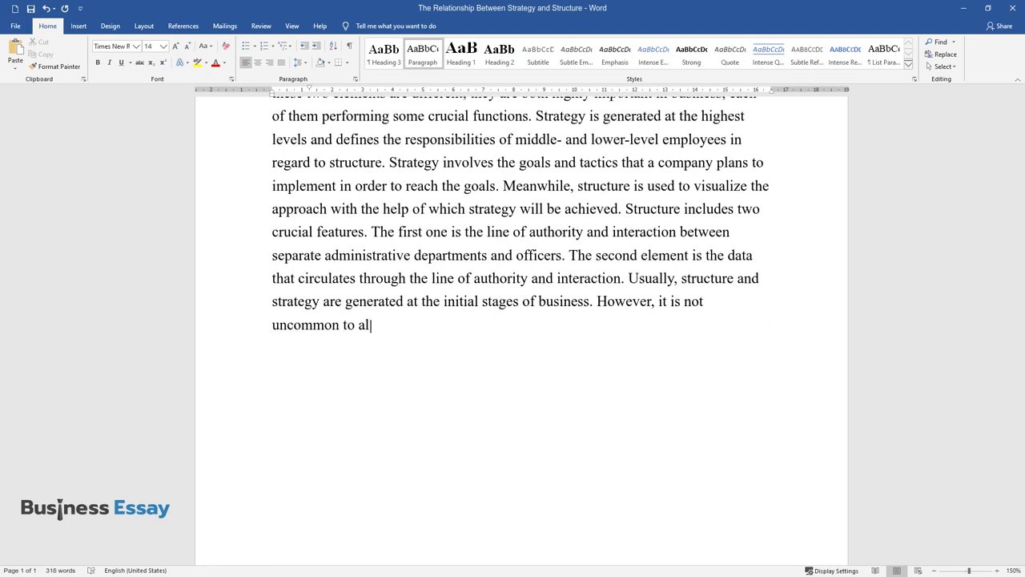
pyautogui.write('ter one of these elements in the p')
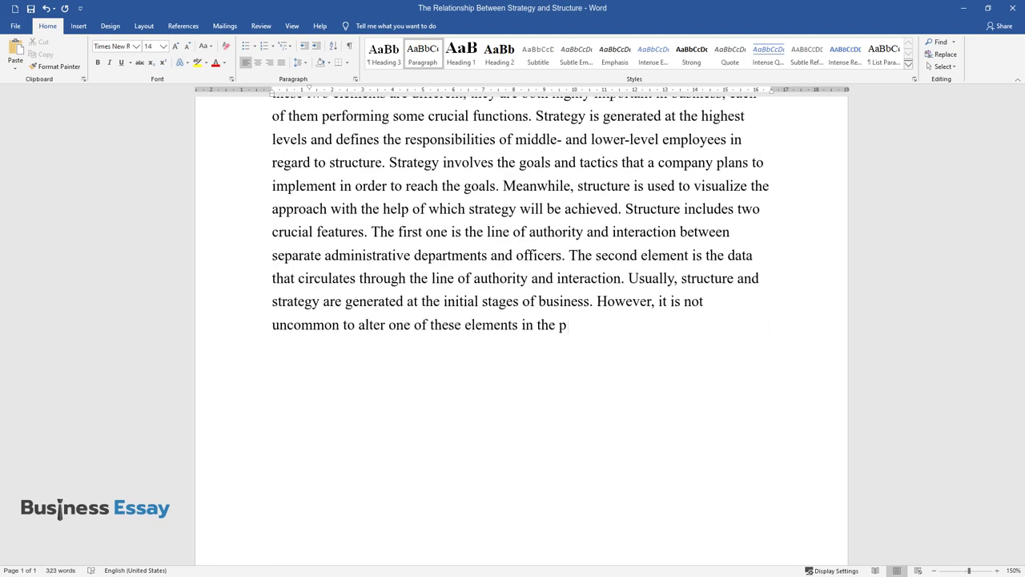
pyautogui.write('rocess of work if the organization’s development nec')
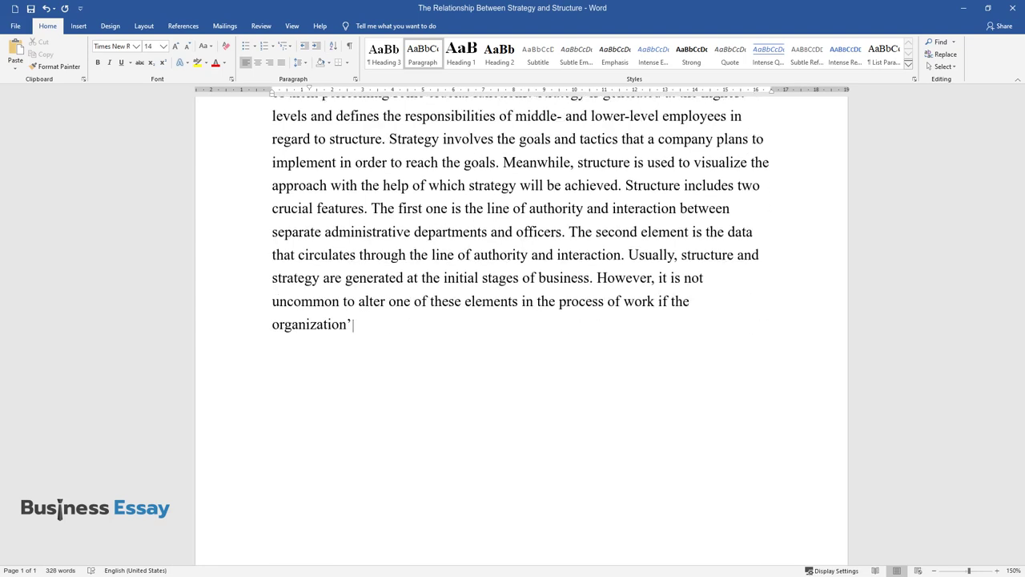
pyautogui.write('essitates changes in them.')
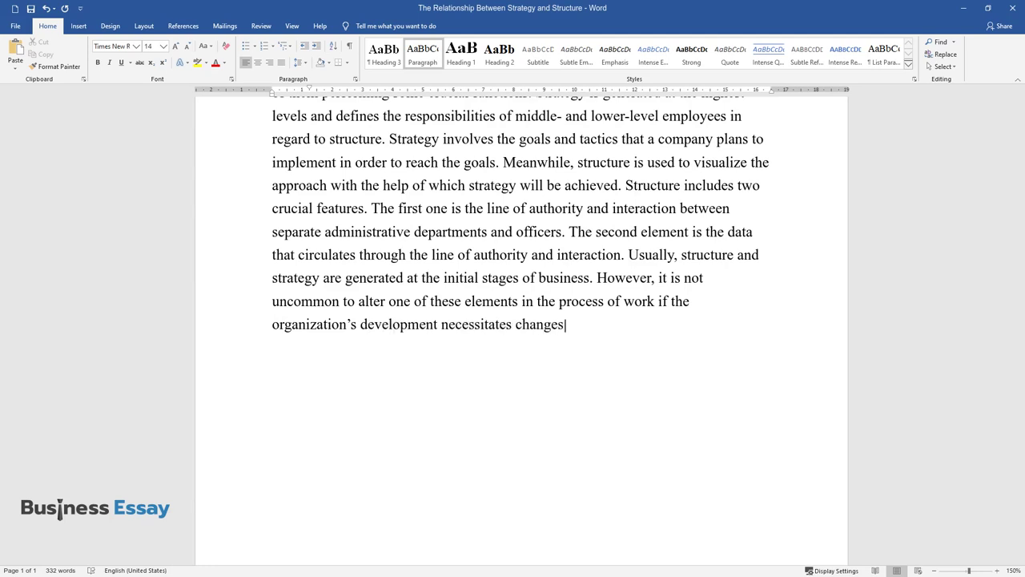
# Step: Add the Heading 2 section title "The Impact of Strategy on Structure" below the paragraph and start a new body paragraph under it
pyautogui.press('Return')
pyautogui.write('The Im')
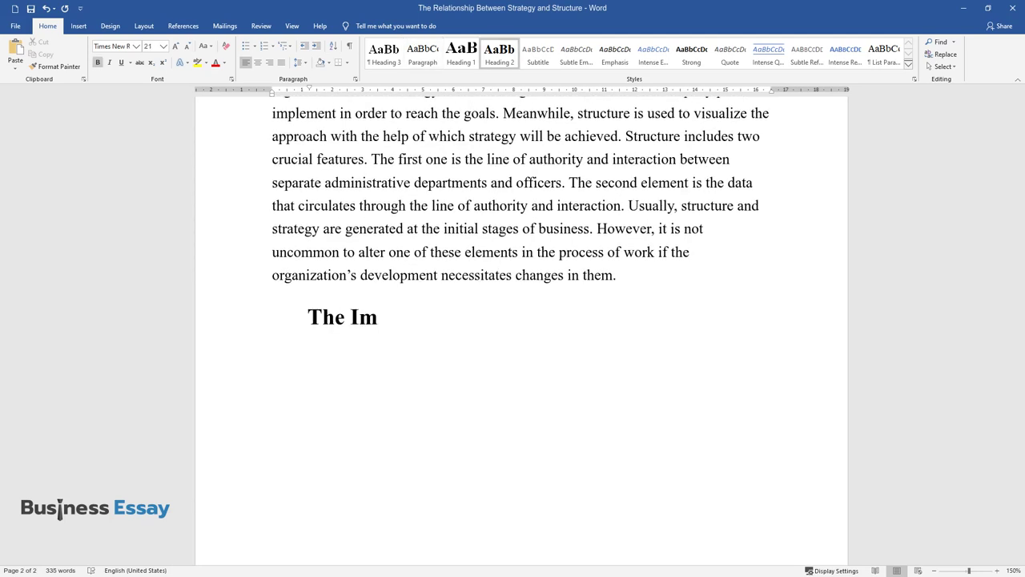
pyautogui.write('pact of Strategy on Structure')
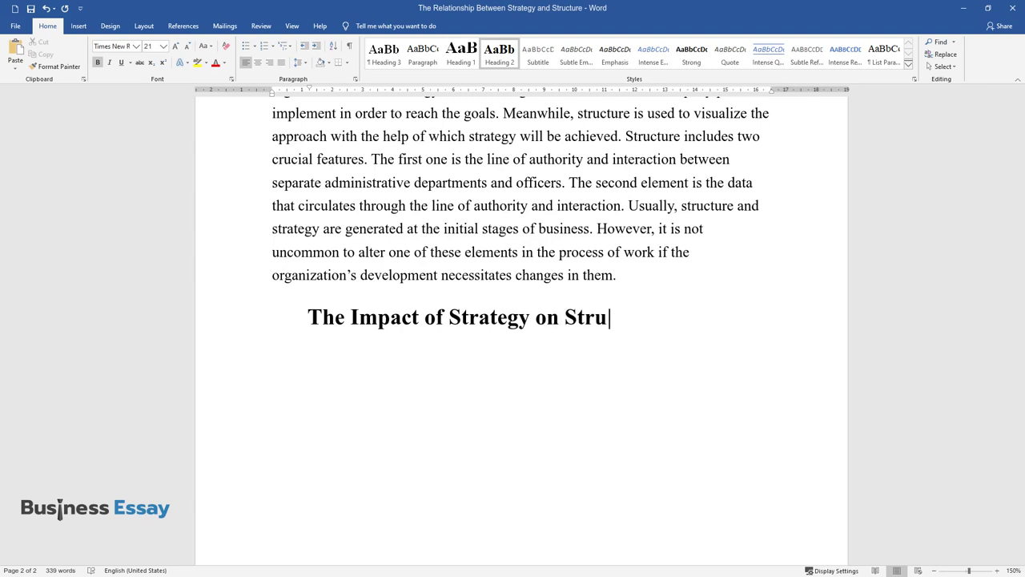
pyautogui.press('Return')
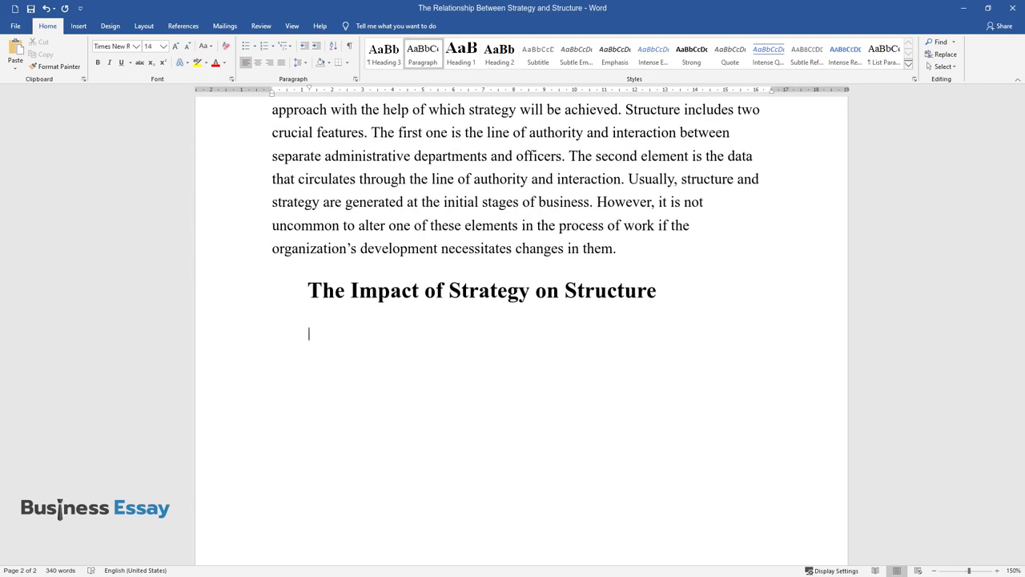
# Step: Open the paragraph by stating that although the two elements are interdependent, the majority of scholars agree that strategy has more power over structure than vice versa
pyautogui.write('Although the two elements are int')
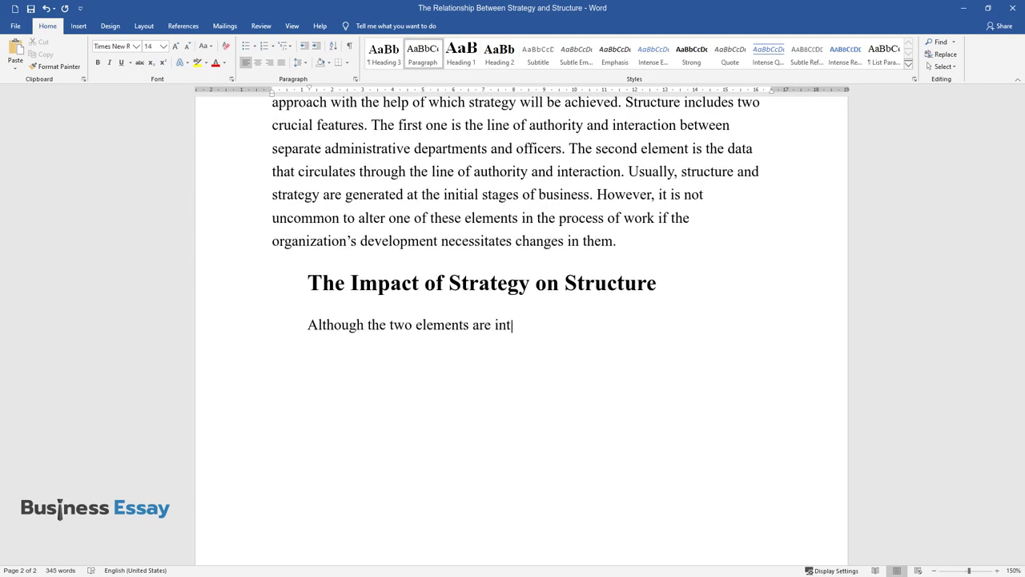
pyautogui.write('erdependent, the majority of schol')
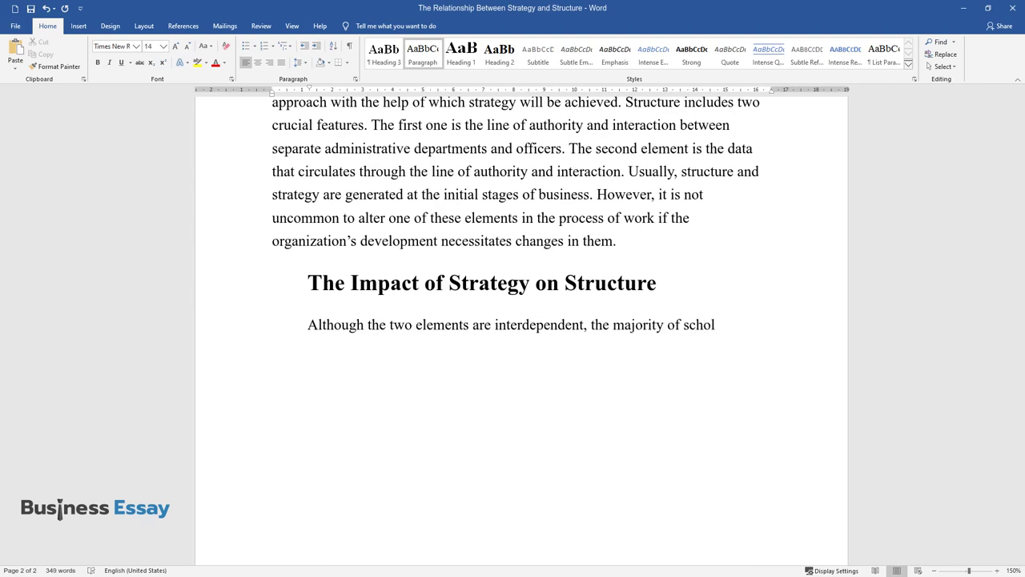
pyautogui.write('ars agree that strategy has more p')
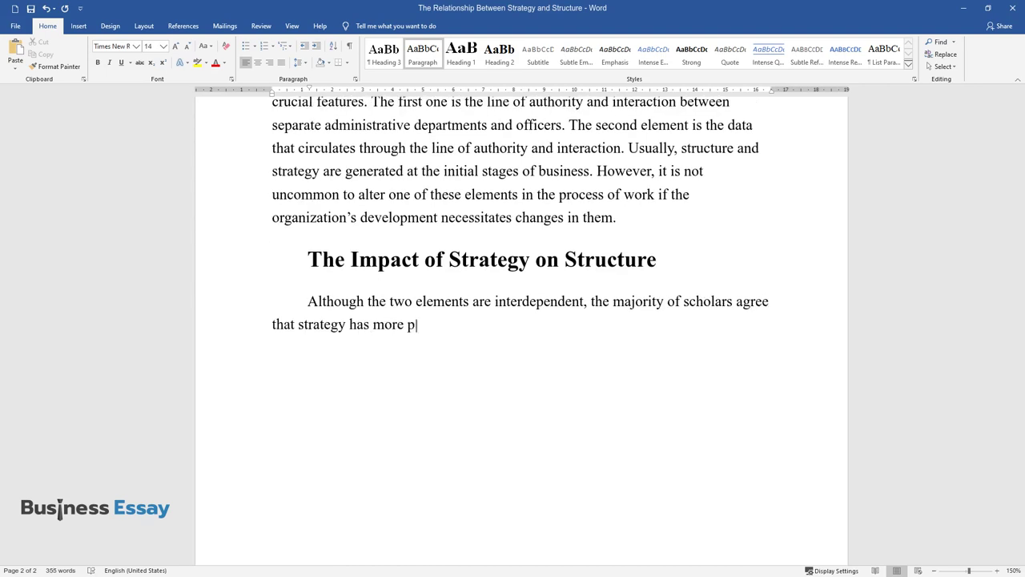
pyautogui.write('ower over structure than vice vers')
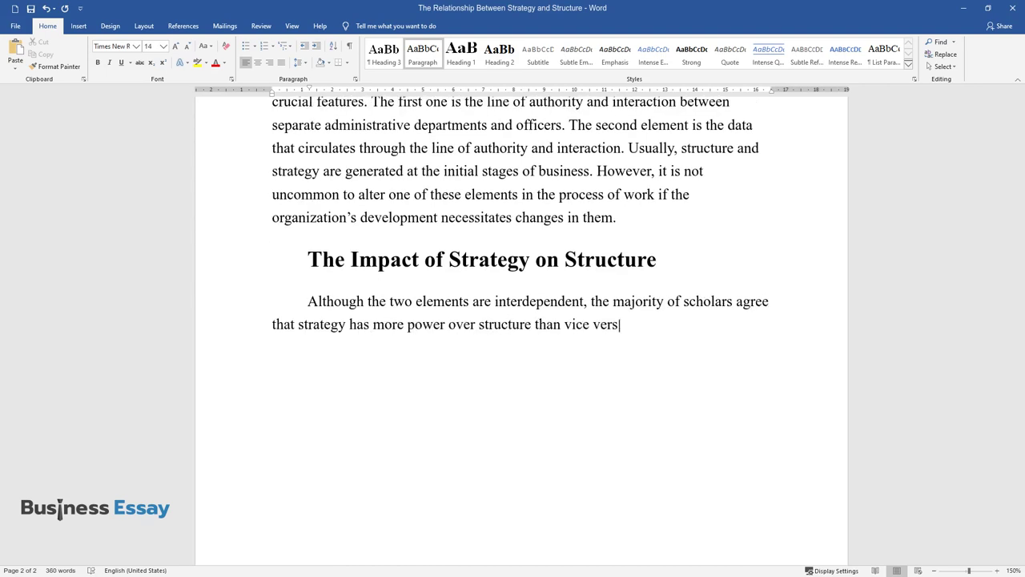
# Step: Write that some components of structure can be altered during work without considerable problems, while strategy's integrity and stability are of utmost importance
pyautogui.write('a. While some components of struct')
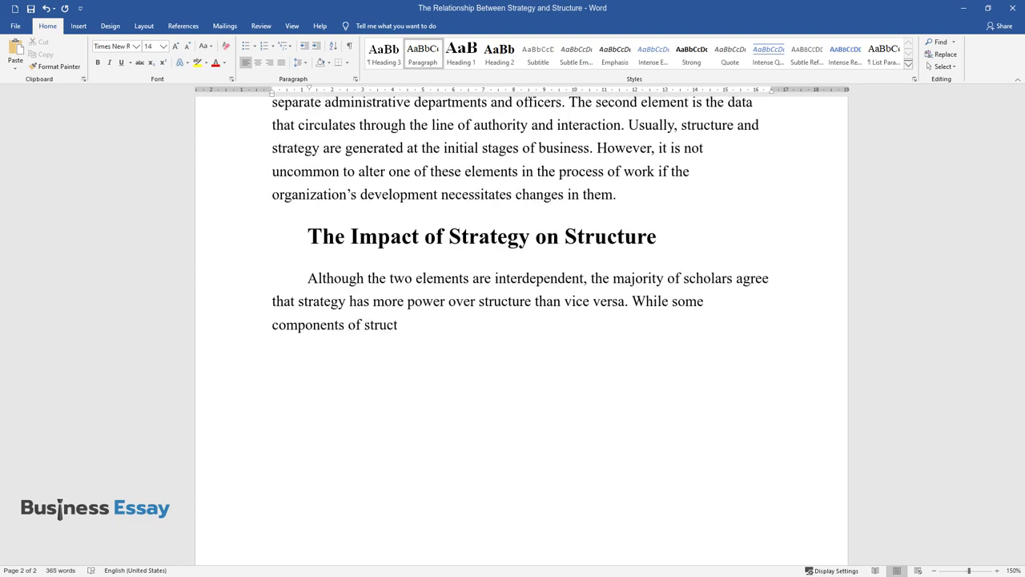
pyautogui.write('ure can be altered in the process ')
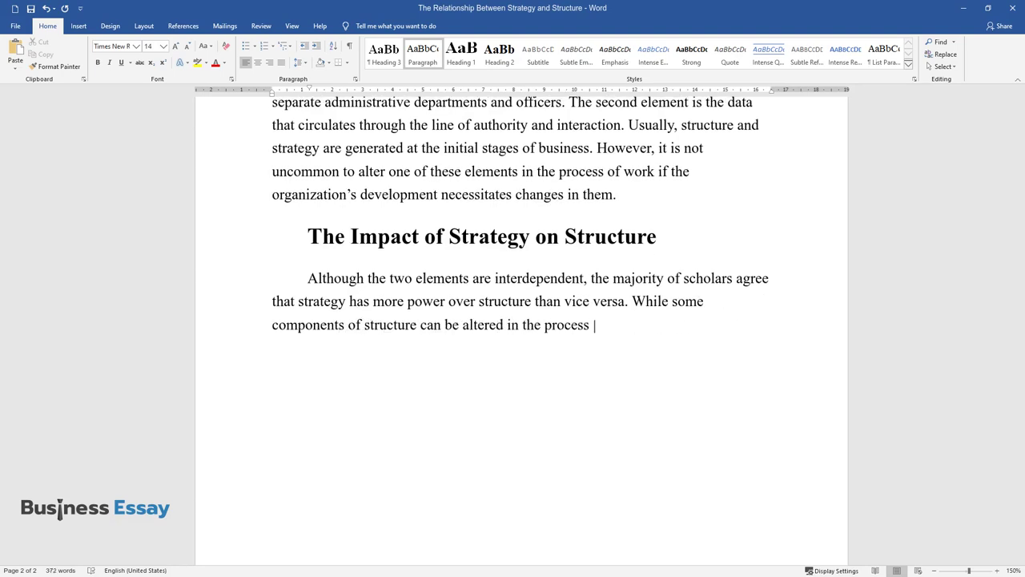
pyautogui.write('of work without causing any consid')
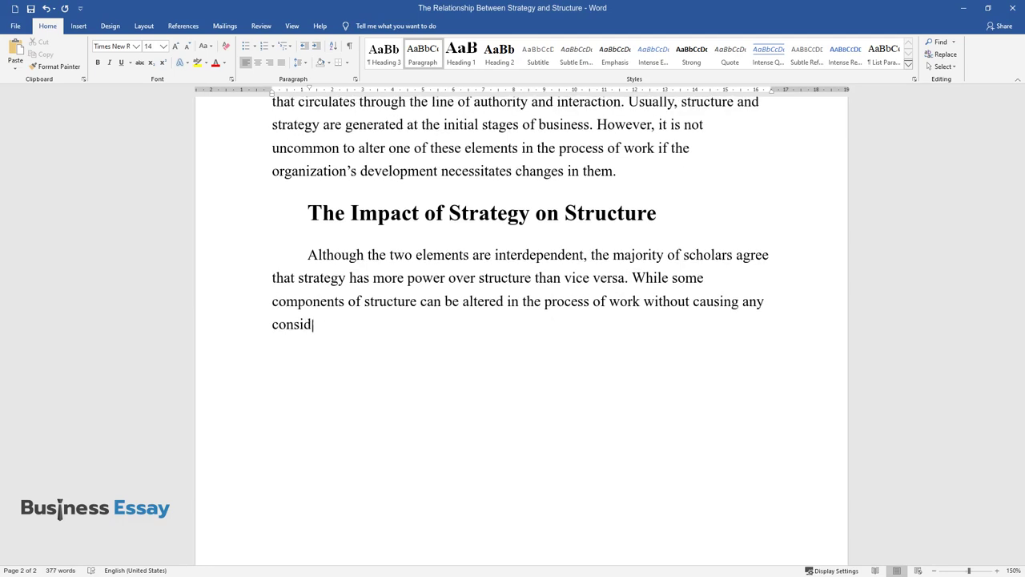
pyautogui.write('erable problems, strategy’s integ')
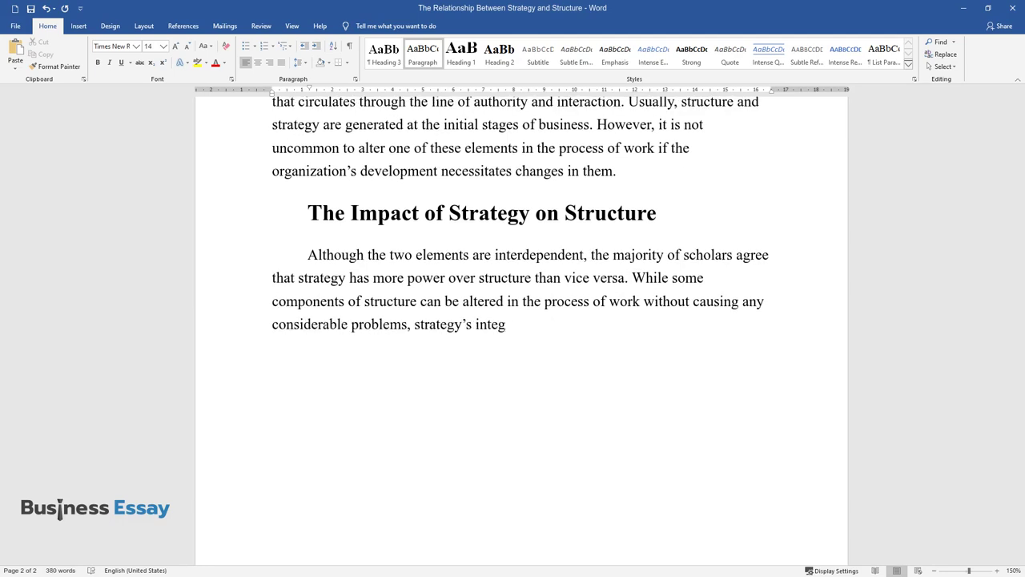
pyautogui.write("'s integrity and stability are of utmost importance. Only in rare ca")
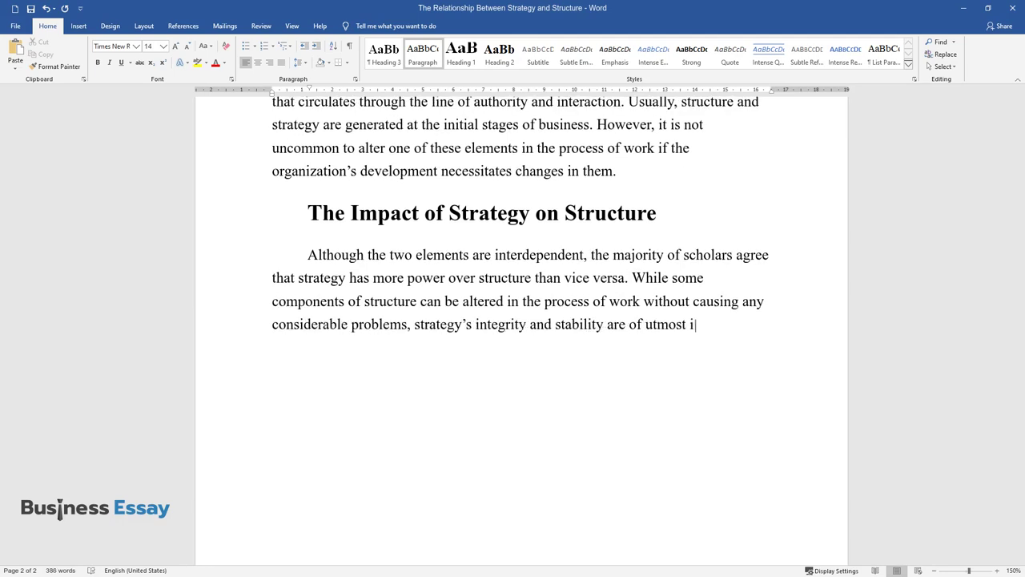
# Step: Explain that only in rare cases can strategy be changed mid-project, when a manager realizes it does not correspond to the well-built structure
pyautogui.write('ses can ')
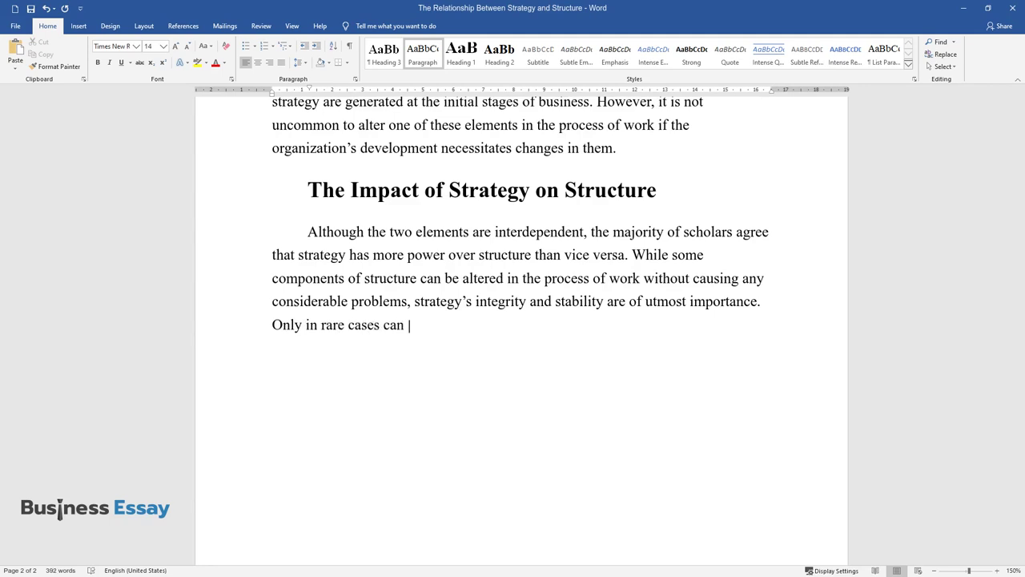
pyautogui.write('strategy be changed in the middle')
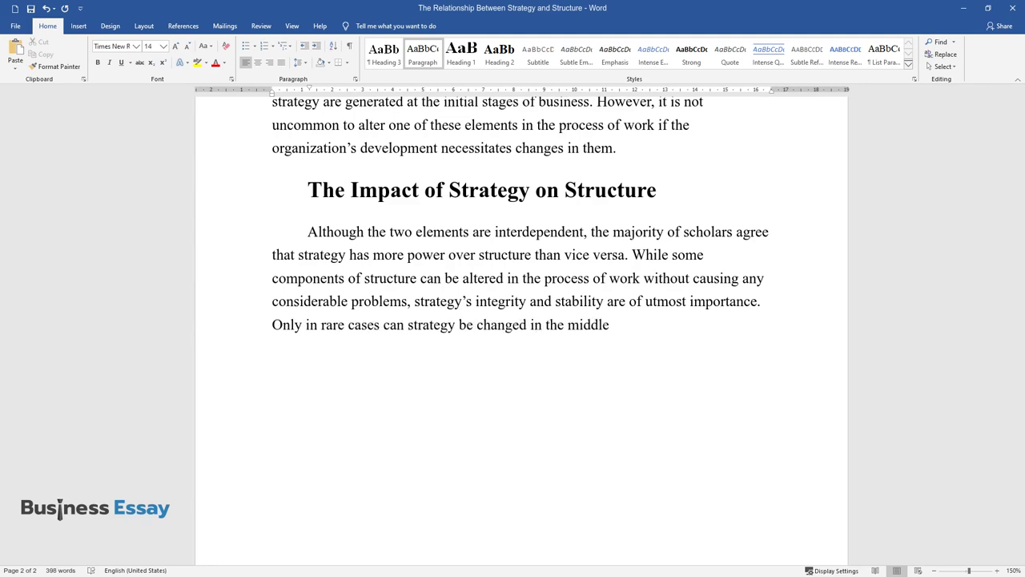
pyautogui.write(' of a project. This happens when in')
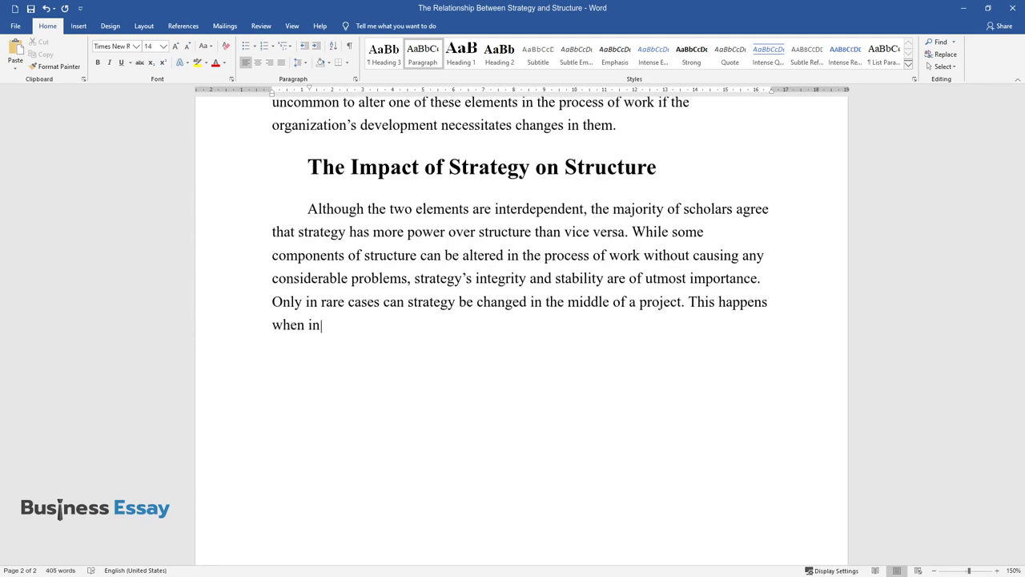
pyautogui.write(' the process of work, a manager re')
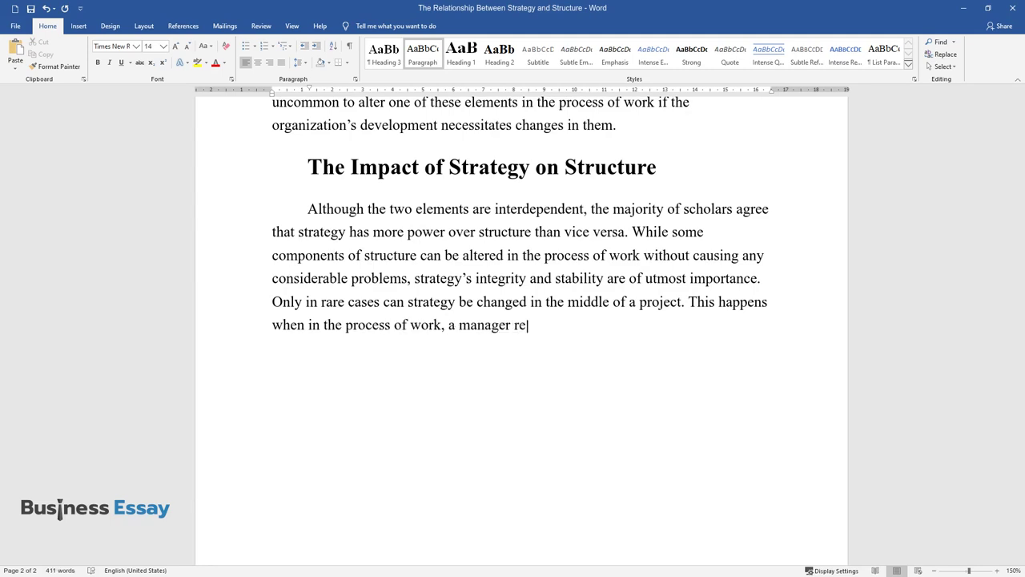
pyautogui.write('alizes that strategy does not corr')
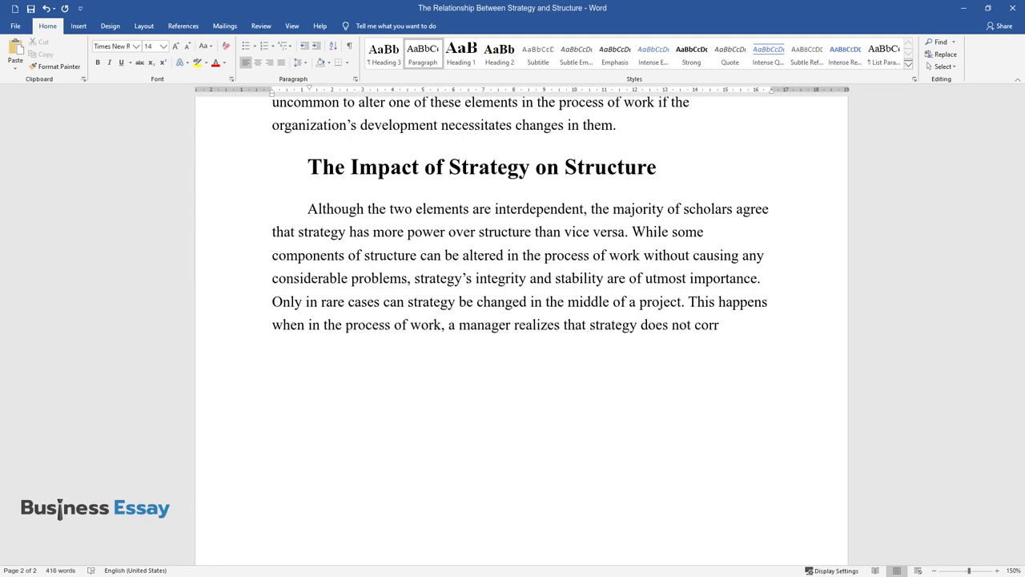
pyautogui.write('espond to the wel')
pyautogui.write('l-built structure')
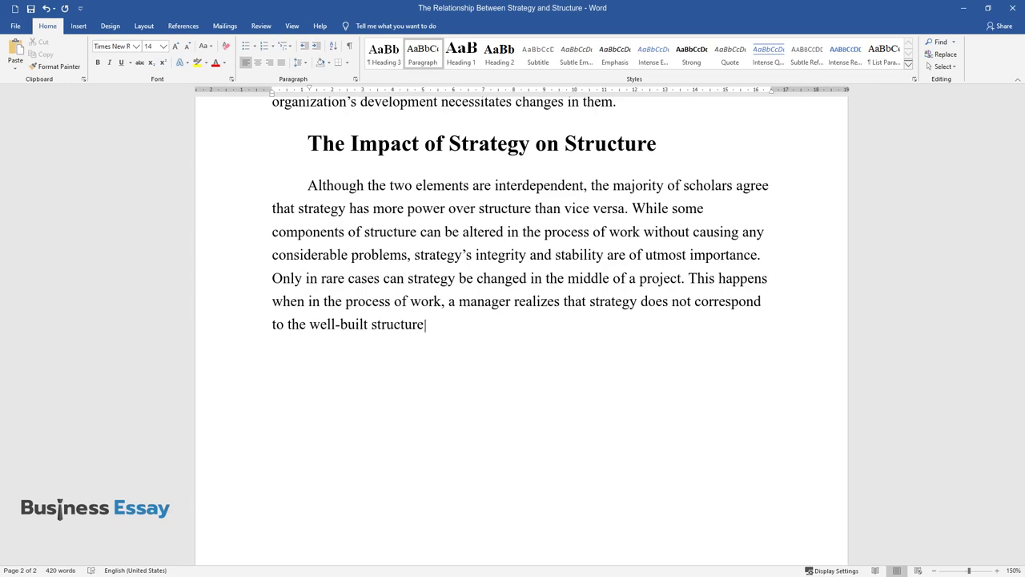
# Step: State that structure mostly follows strategy because strategy outlines the choice of structure in a logical way, and that structure manifests strategy and is coherent with it
pyautogui.write('. In the majority of cases, struct')
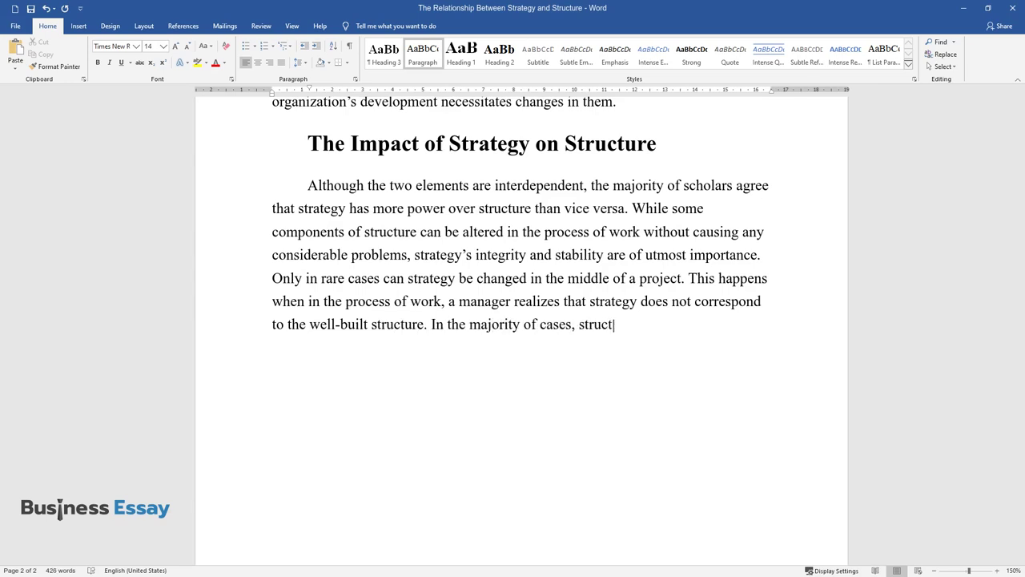
pyautogui.write('ure follows strategy. The preeminent reaso')
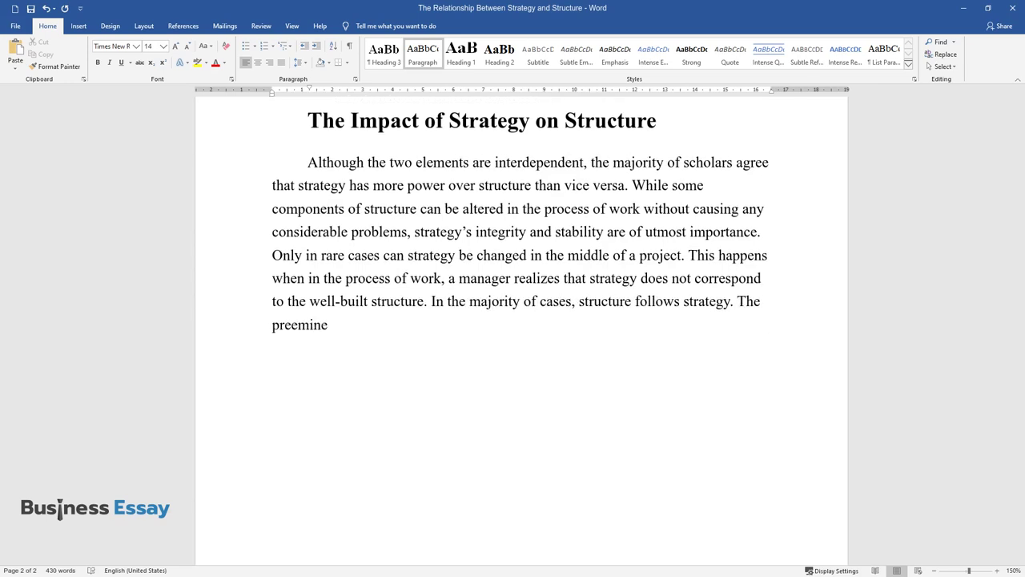
pyautogui.write("n why strategy impact's st")
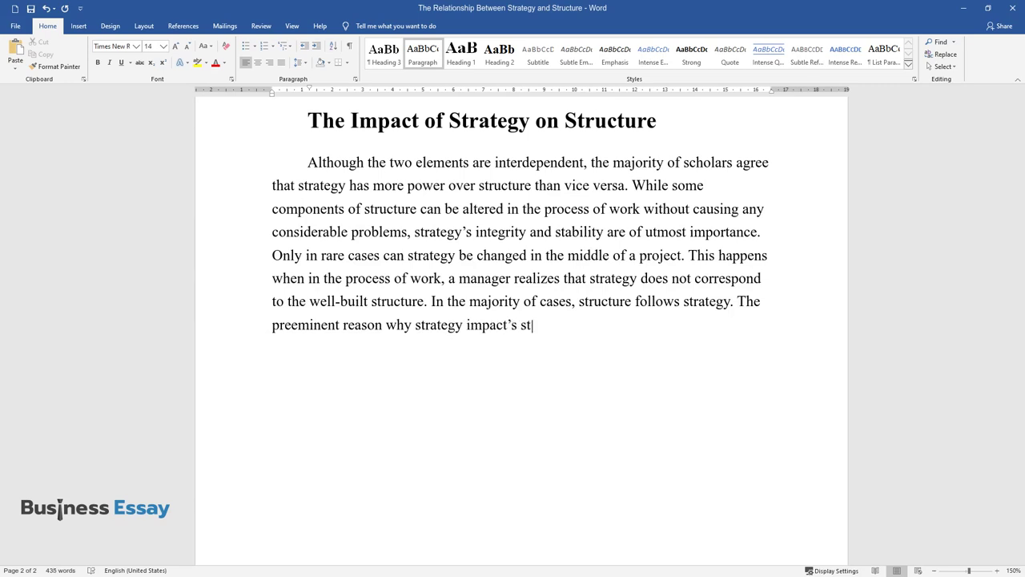
pyautogui.write('ructure is that the former outline')
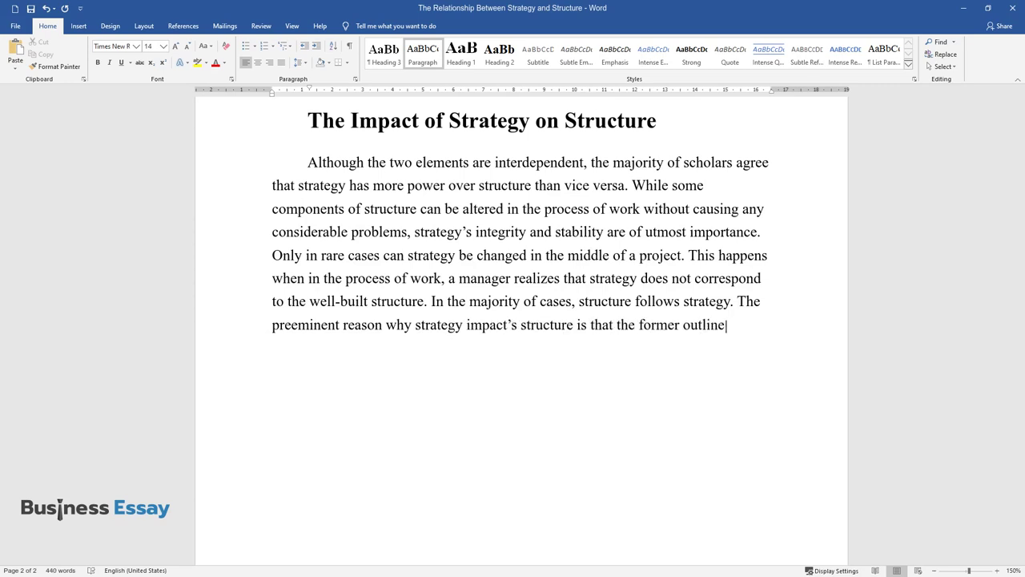
pyautogui.write('s the choice of the latter in a l')
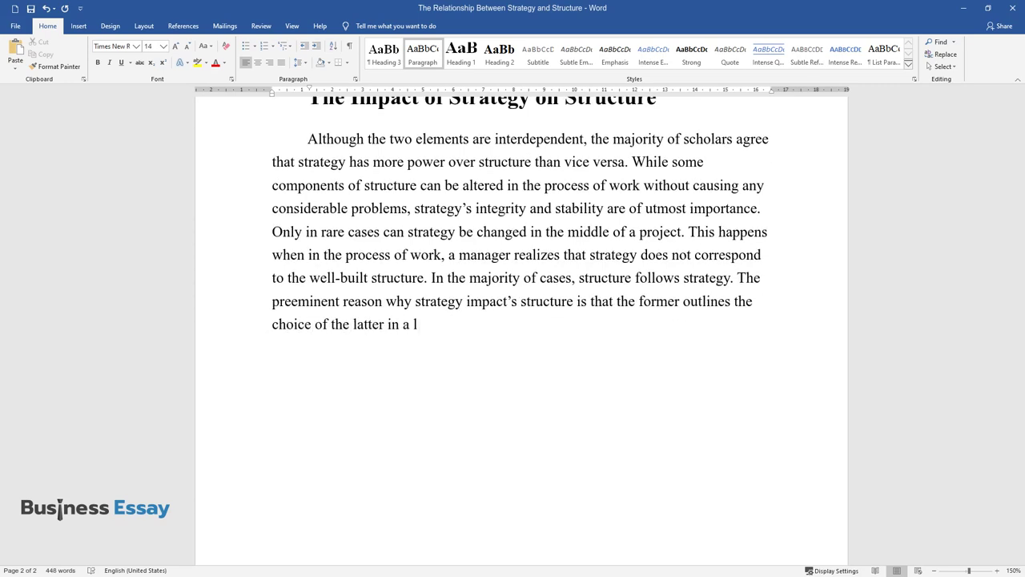
pyautogui.write('ogical way. Structure manifests st')
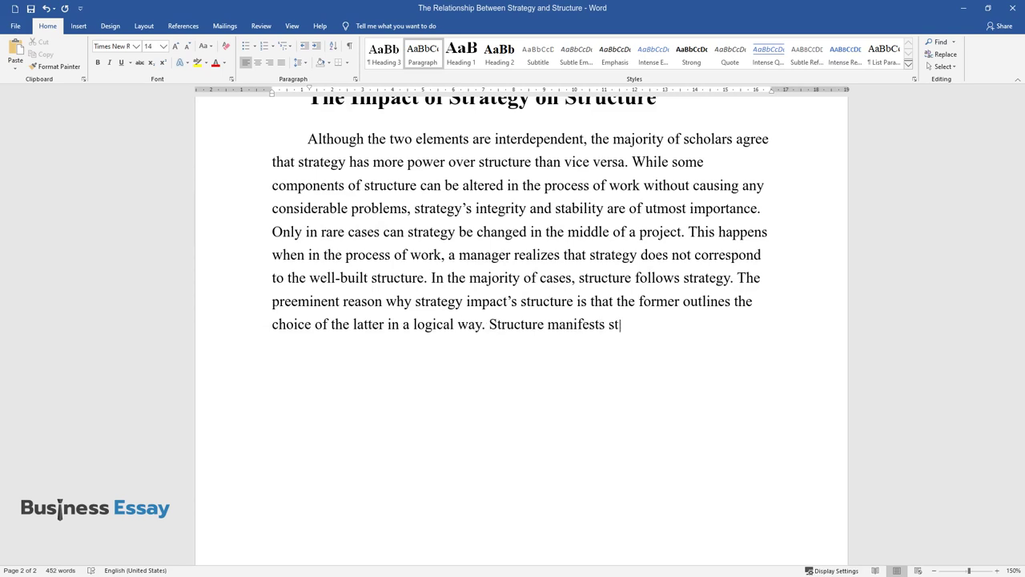
pyautogui.write('rategy and is coherent')
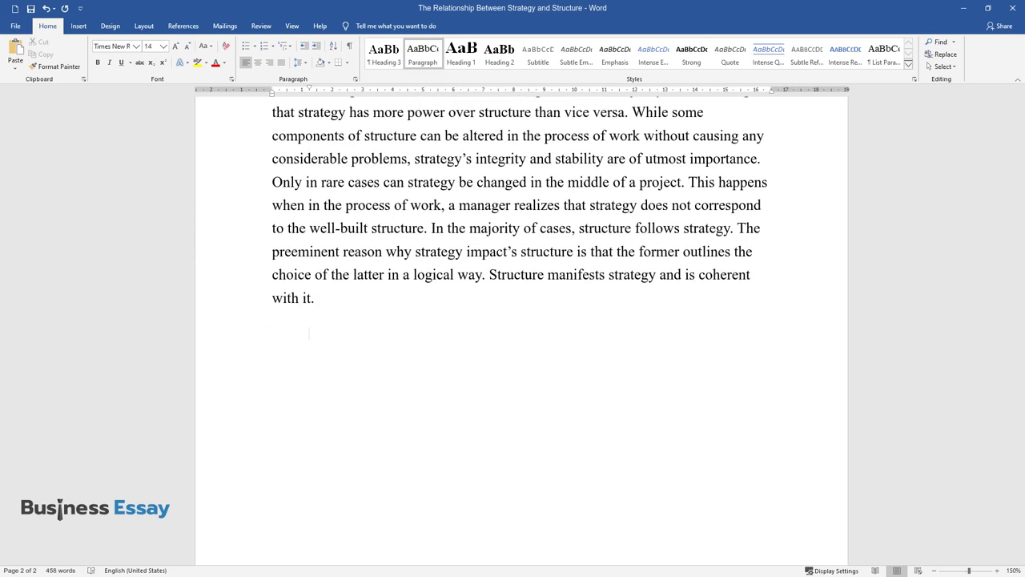
# Step: Start a new paragraph saying that because structure follows strategy, the work process becomes enhanced, teamwork is promoted, costs are reduced, and synergy is developed
pyautogui.write(' with it.Due to the fact')
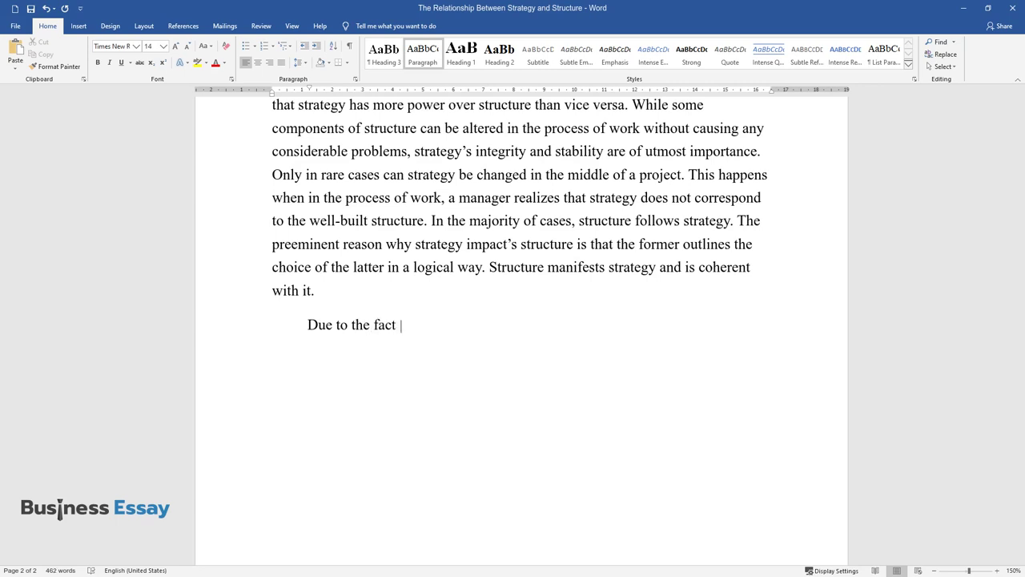
pyautogui.write(' that structure follows strategy,')
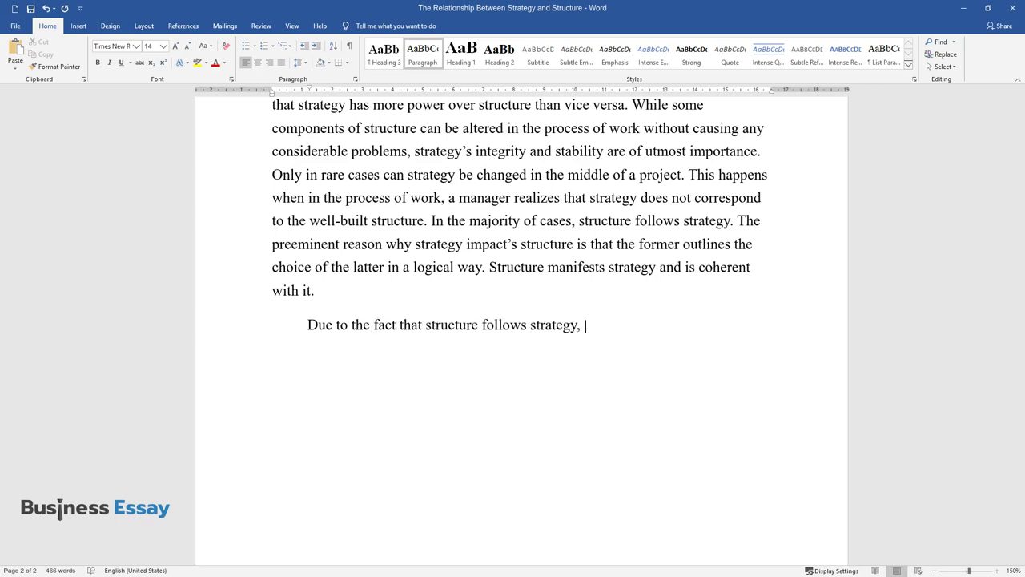
pyautogui.write('the work process becomes enhanced')
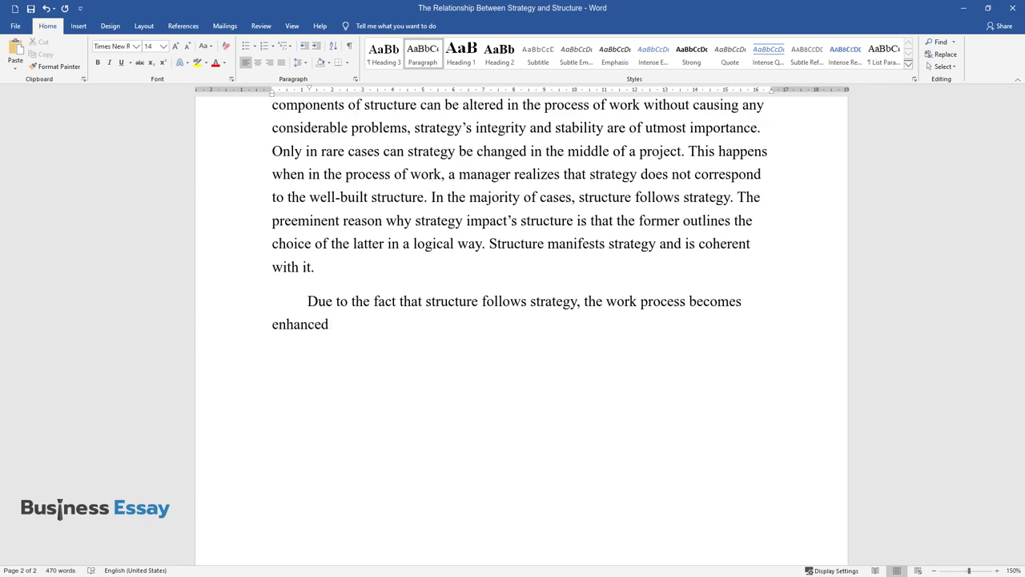
pyautogui.write(', teamwork is promoted, costs are ')
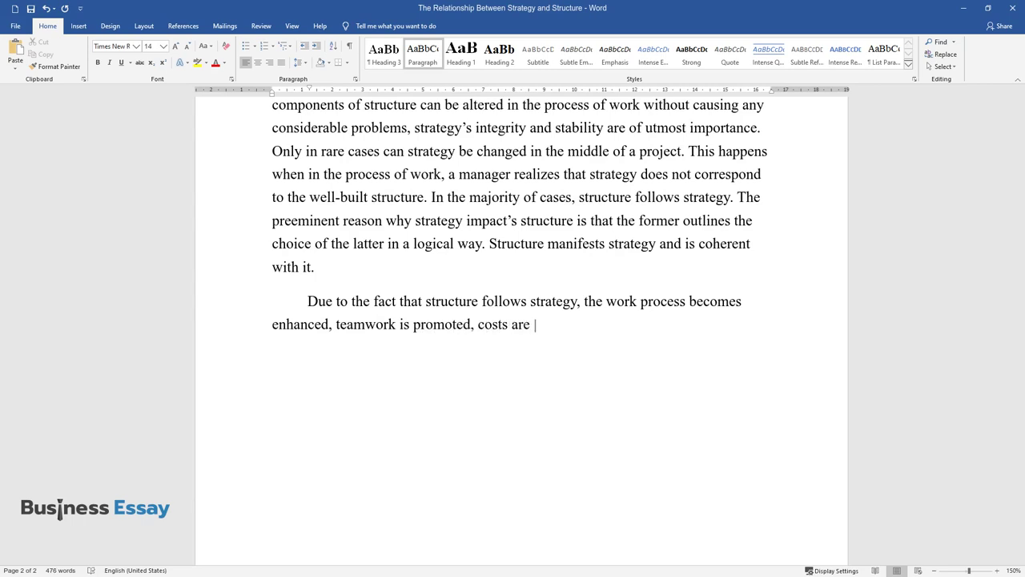
pyautogui.write('reduced, and synergy is developed')
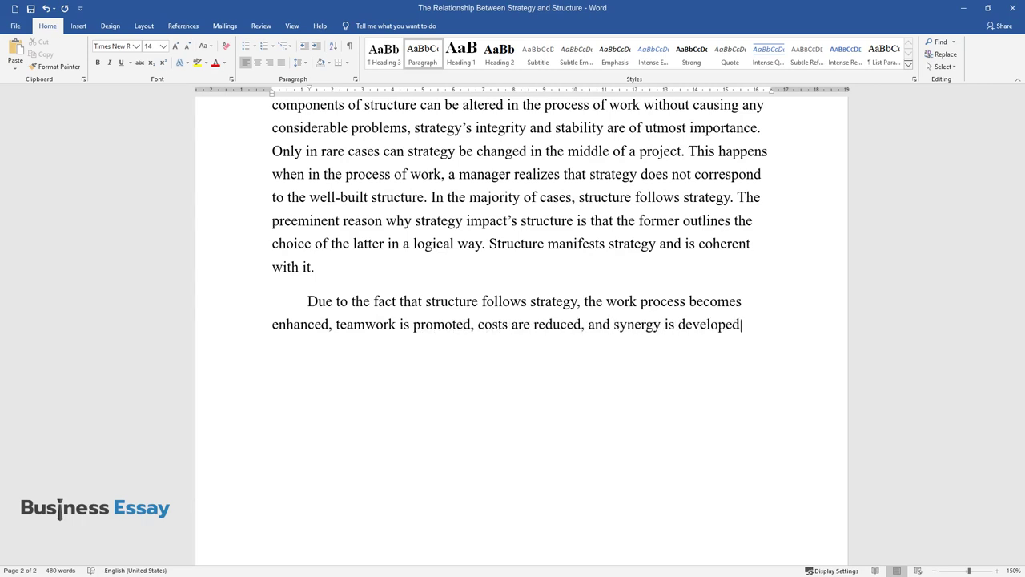
# Step: Add that restructuring may be a good way of reaching all these outcomes, but strategy is what guarantees the most productive results
pyautogui.write('. The restructuring may b')
pyautogui.write('e a good')
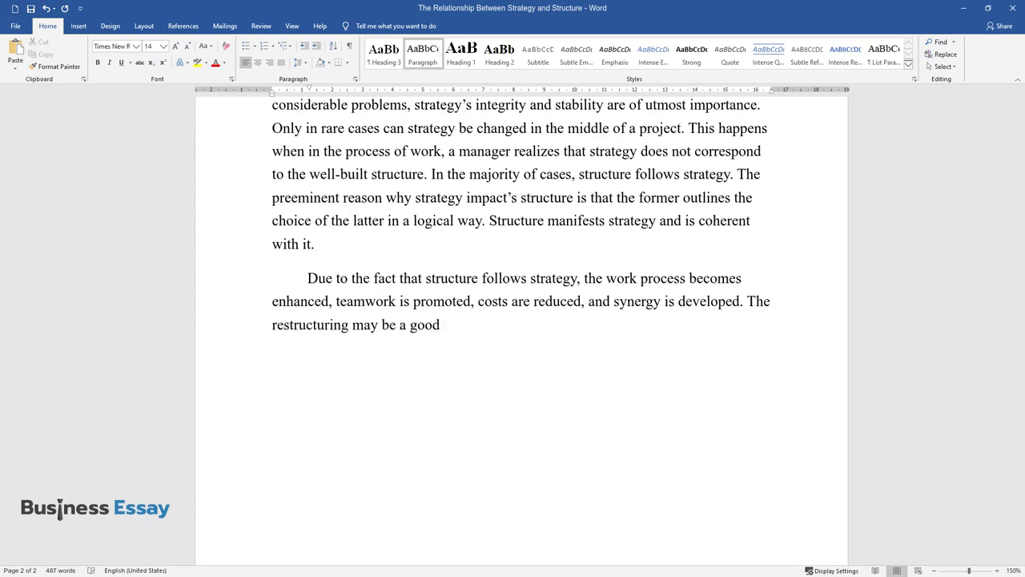
pyautogui.write(' way of reaching all of these outc')
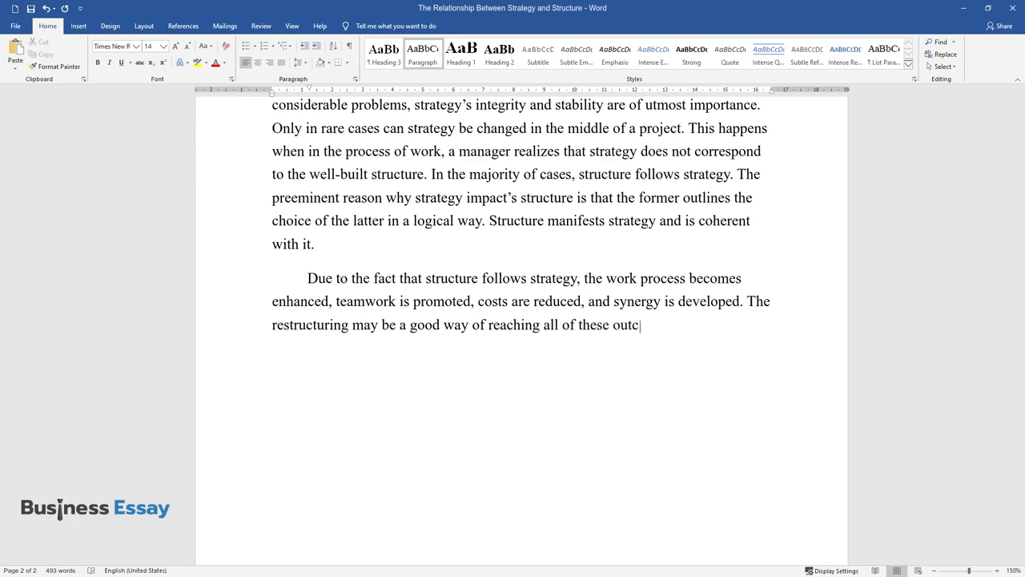
pyautogui.write('omes, but strategy is what guaran')
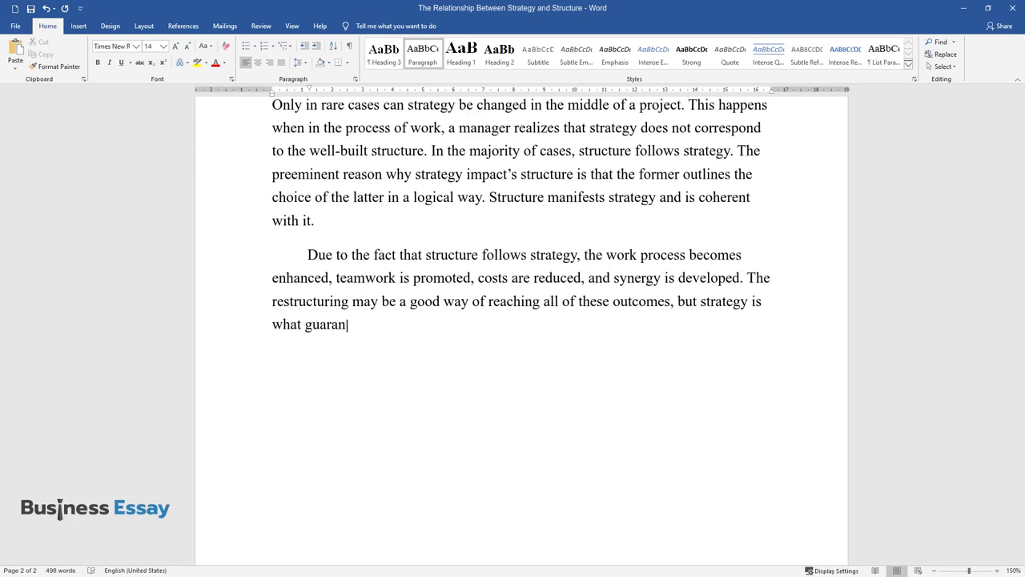
pyautogui.write('tees the establishment of the most')
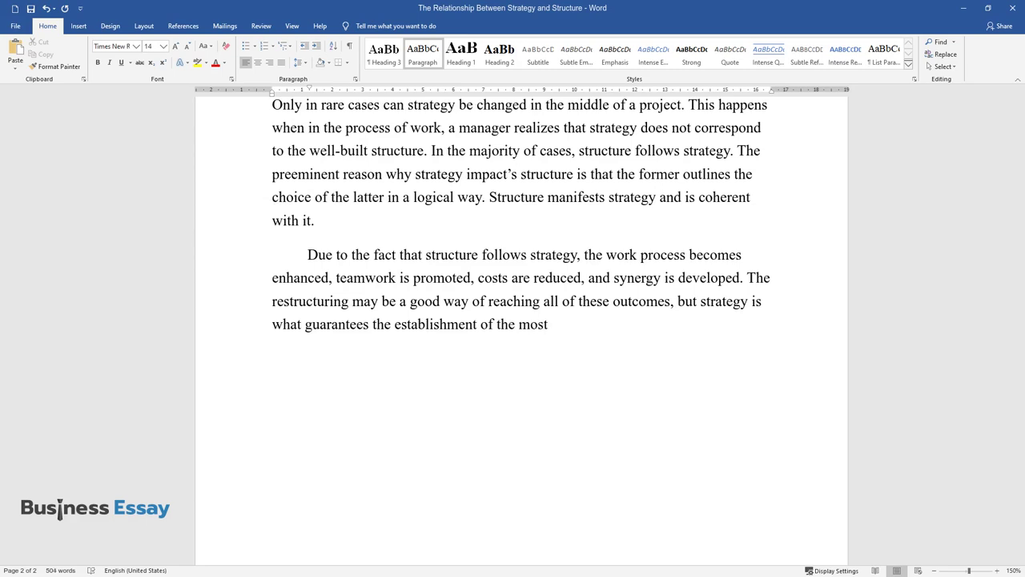
# Step: Add that however effective and synergetic its structure, an organization will most probably not reach the best results without a thoroughly developed strategy
pyautogui.write(' productive results. No matter what an effective and syner')
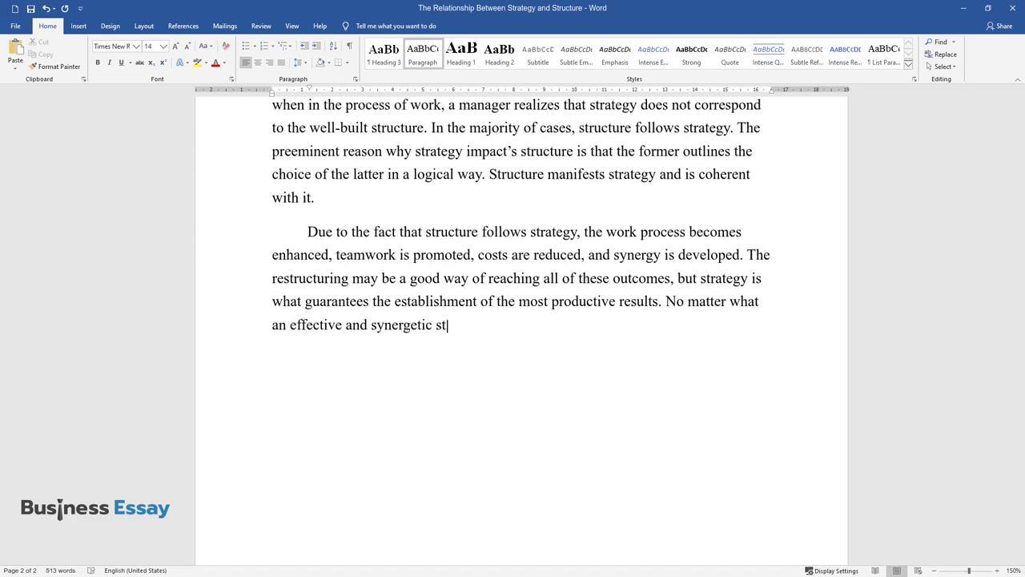
pyautogui.write('getic structure an organization has, it wi')
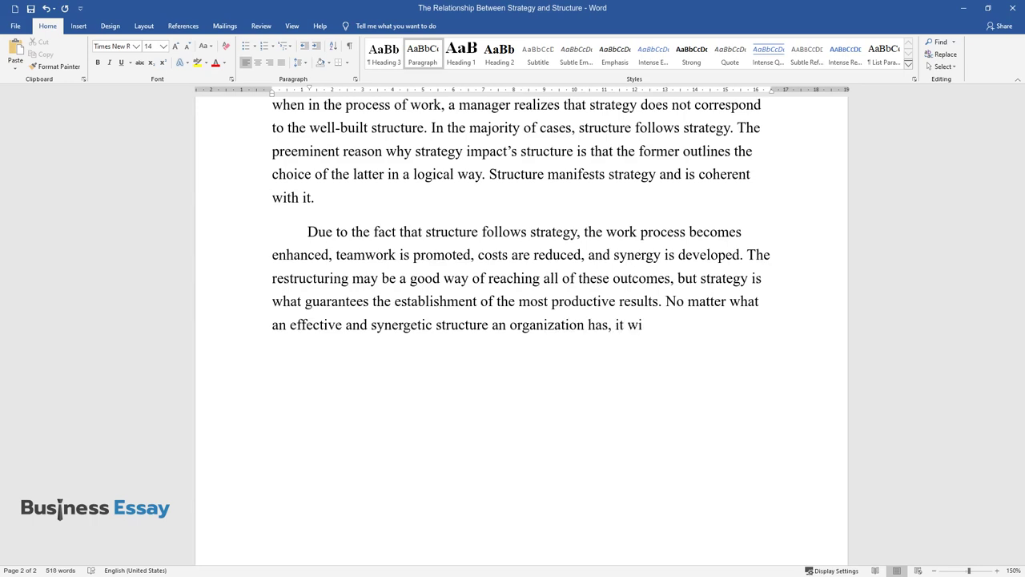
pyautogui.write('ll most probably not reach the be')
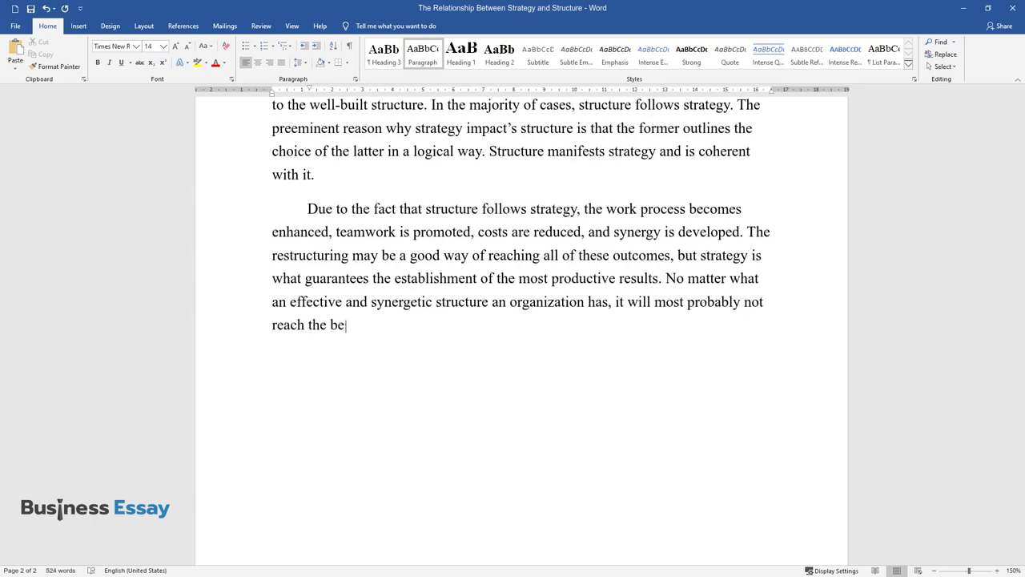
pyautogui.write('st results without a thoroughly d')
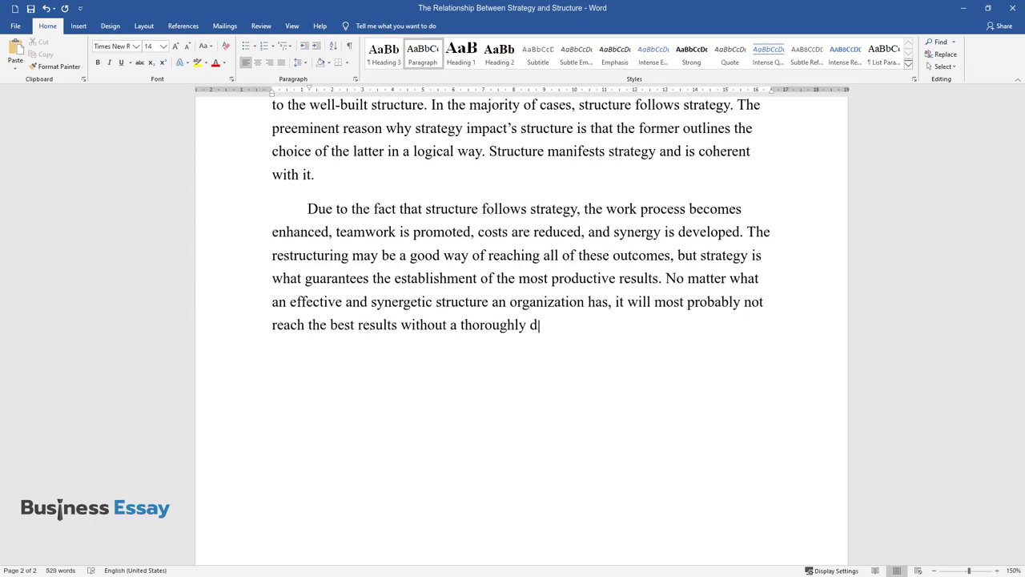
pyautogui.write('eveloped strategy. Without strate')
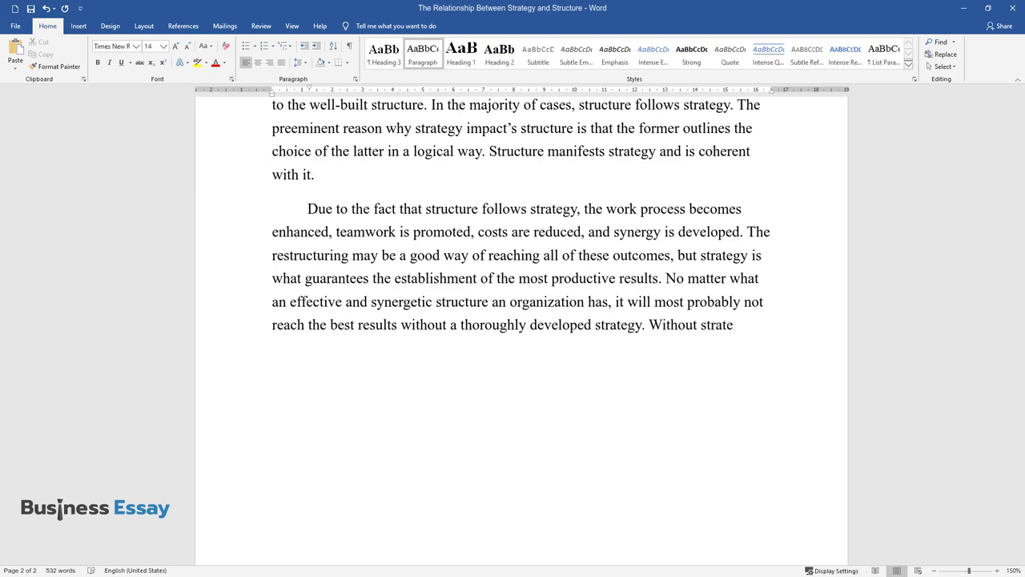
# Step: Conclude the paragraph: without strategy a project cannot be completed successfully, so formulating strategy is a crucial constituent of any project's initial phase
pyautogui.write('gy, it is impossible to complete a')
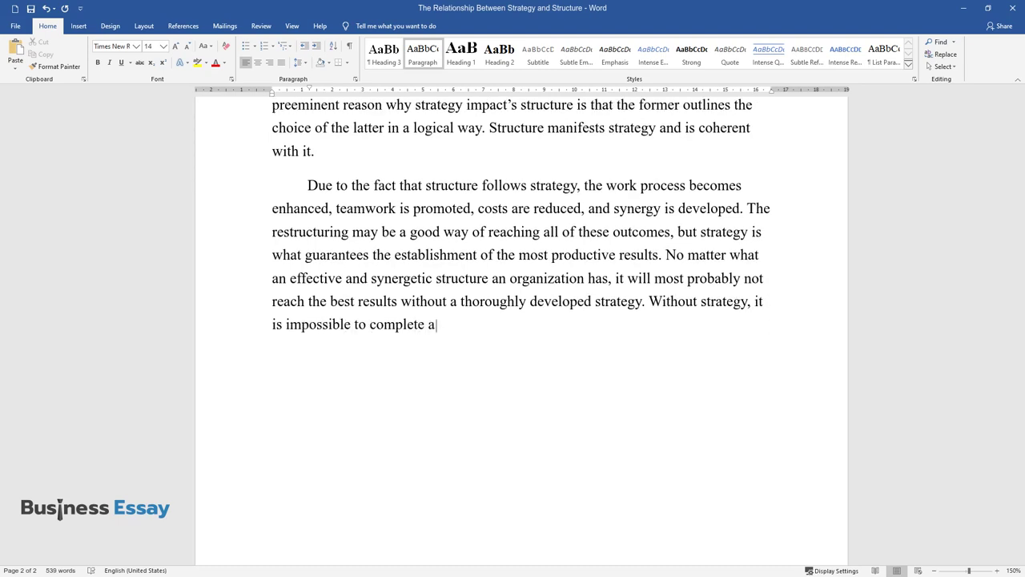
pyautogui.write(' project successfully. Thus, form')
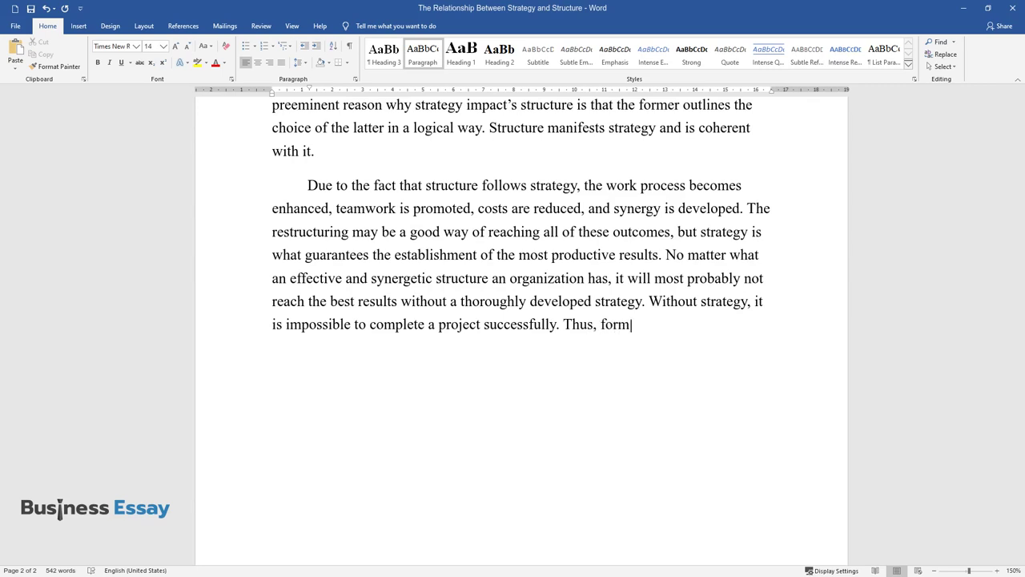
pyautogui.write('ulating strategy is a crucial cons')
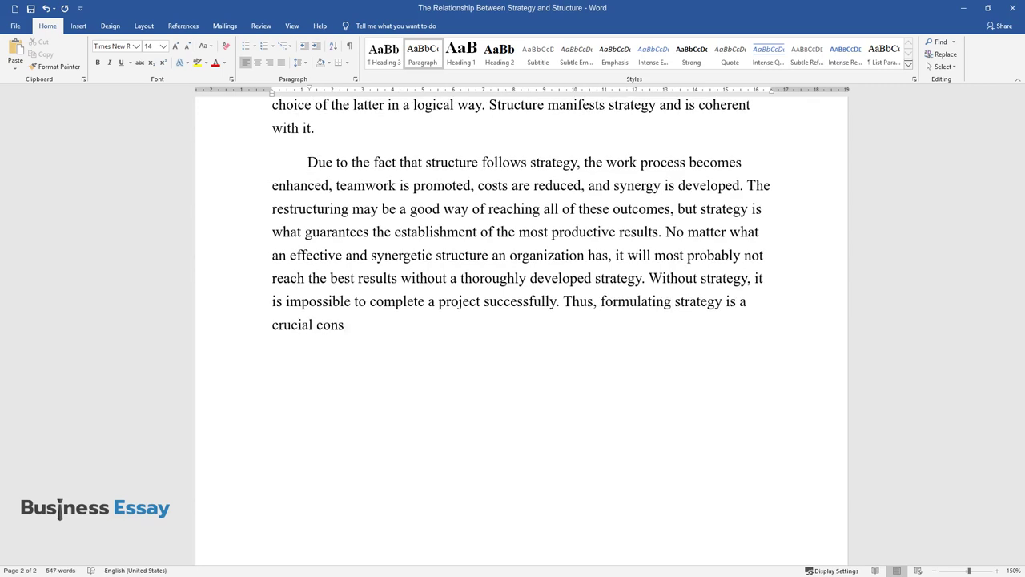
pyautogui.write('tituent of the initial phase of ')
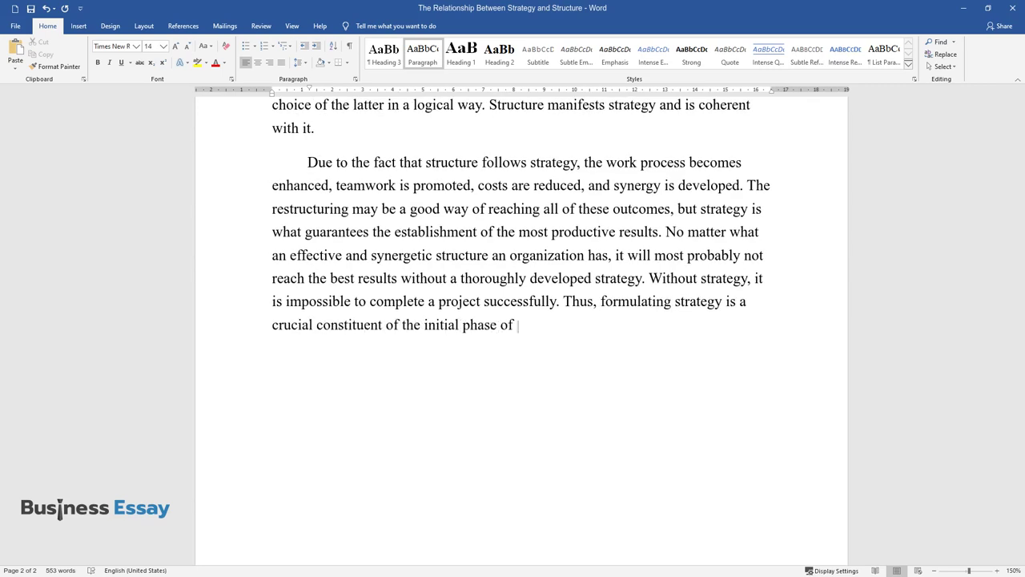
pyautogui.write('any project.T')
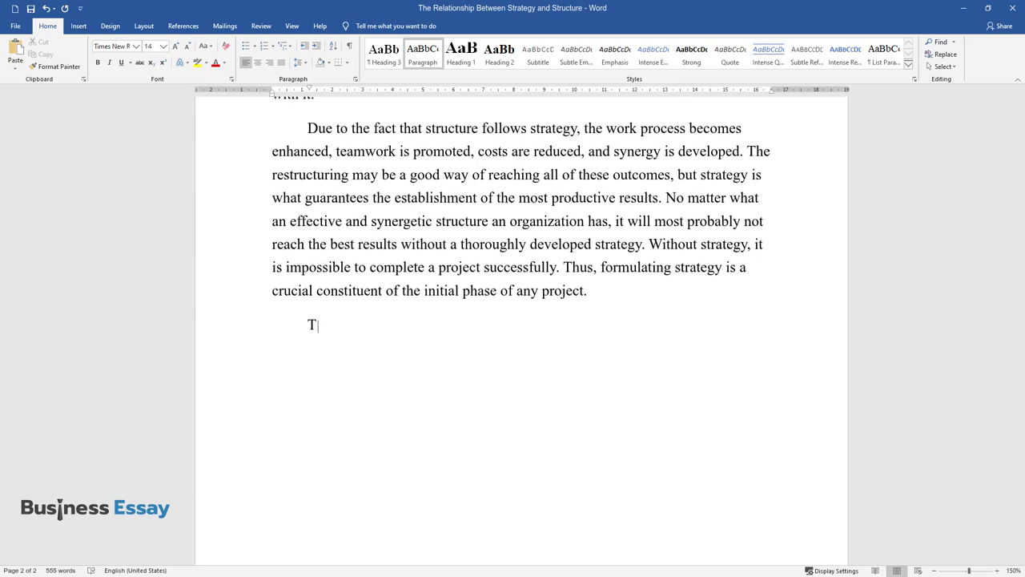
# Step: Write in a new paragraph that, while the two aspects are interdependent, strategy has impact on structure due to its ability to formulate the organization's goals
pyautogui.write('herefore, while the two aspects are')
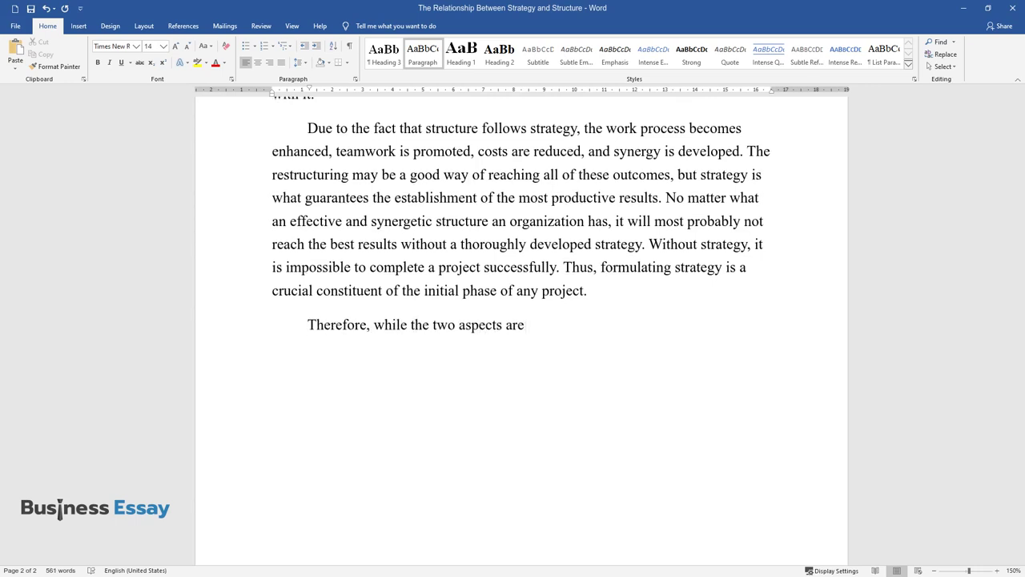
pyautogui.write(' interdependent, strategy has impac')
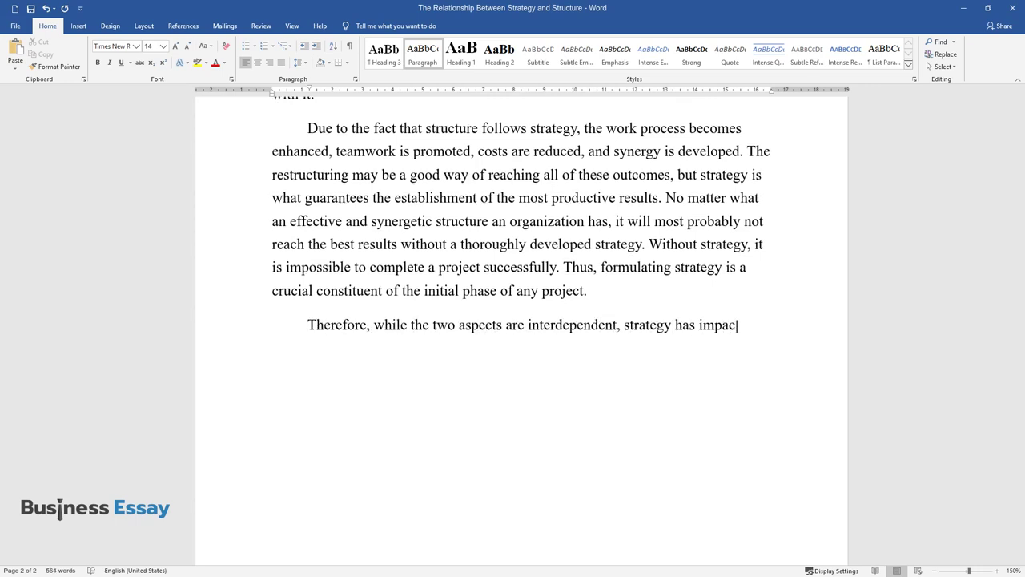
pyautogui.write('t on structure due to its ability ')
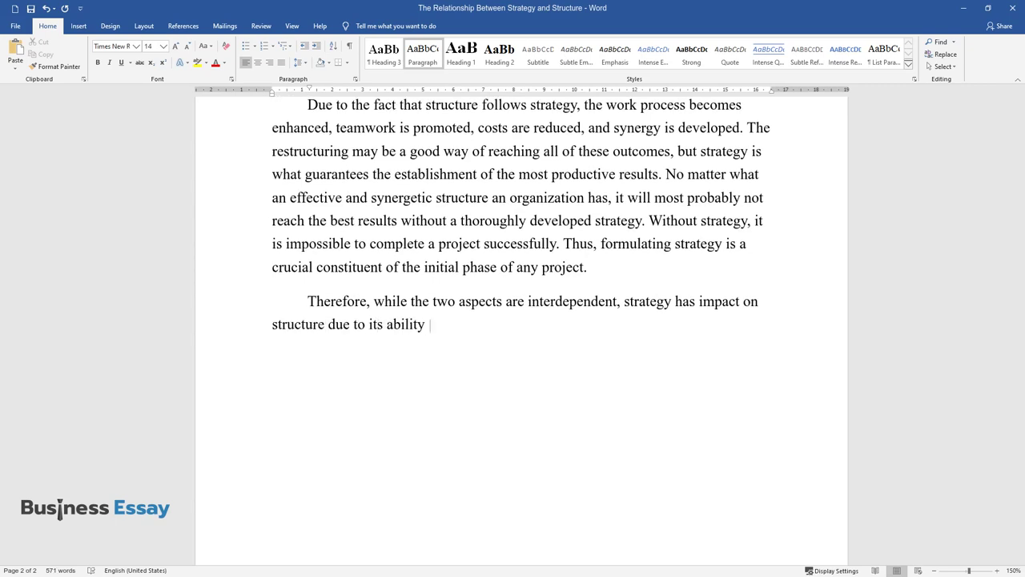
pyautogui.write('to formulate the goals of the orga')
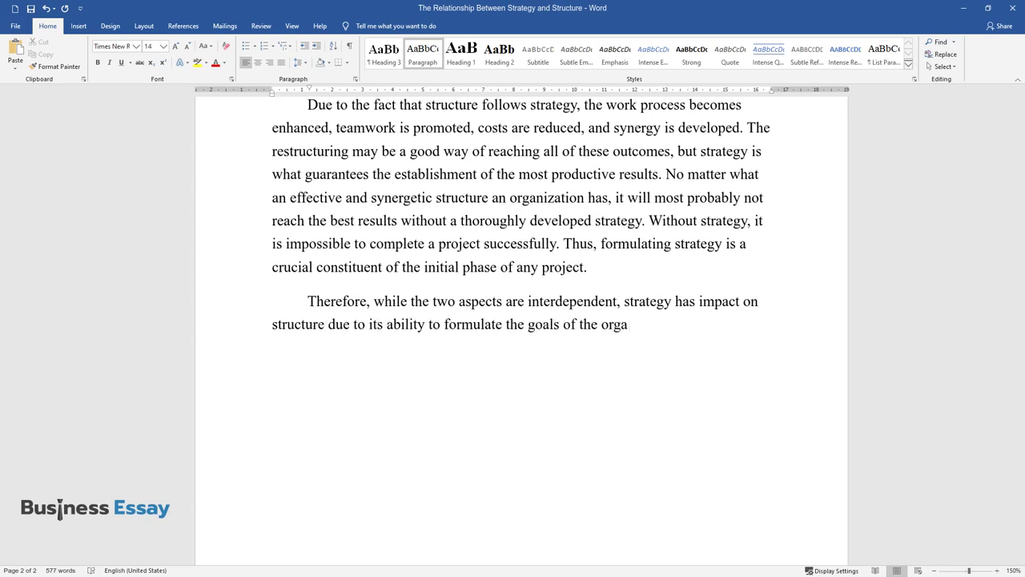
# Step: Add that structure is used to help strategy fulfill the objectives, and that strategy outlines the mission further accomplished with the help of structure
pyautogui.write('nization. Structure is used to help strategy fulfill')
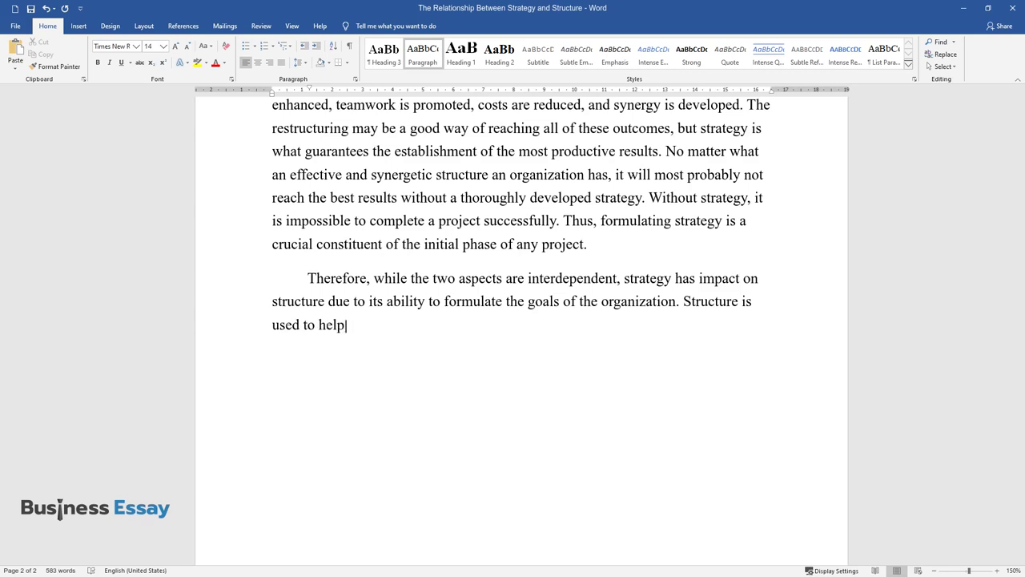
pyautogui.write(' the objectives. ')
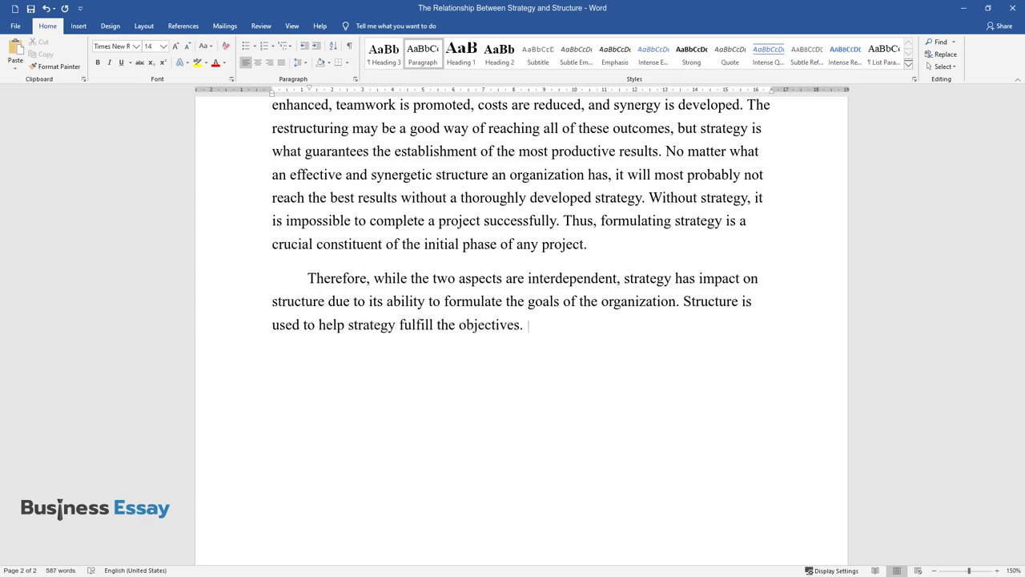
pyautogui.write('Strategy helps to outline the missi')
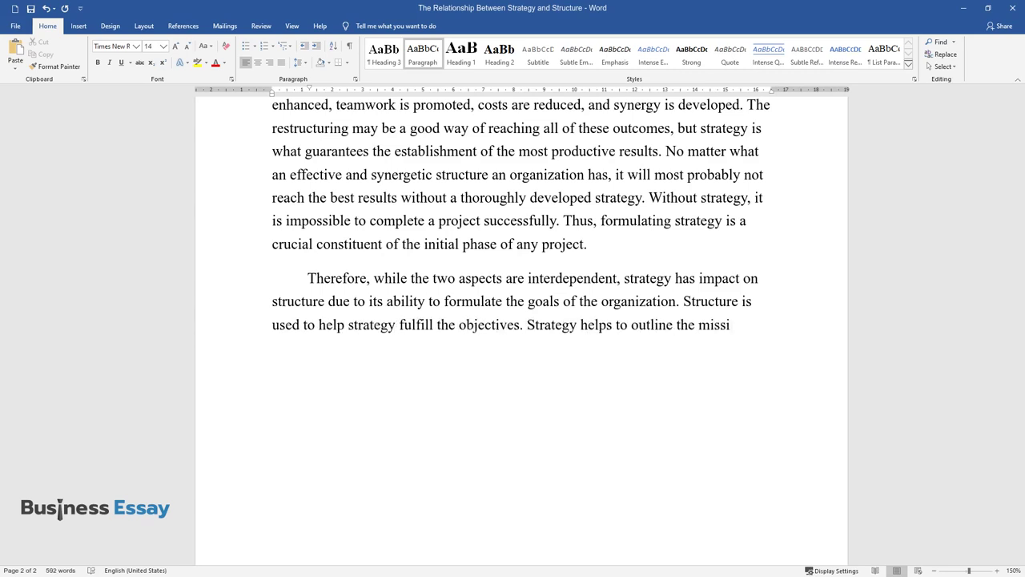
pyautogui.write('on that is further accomplished with the help of structure.')
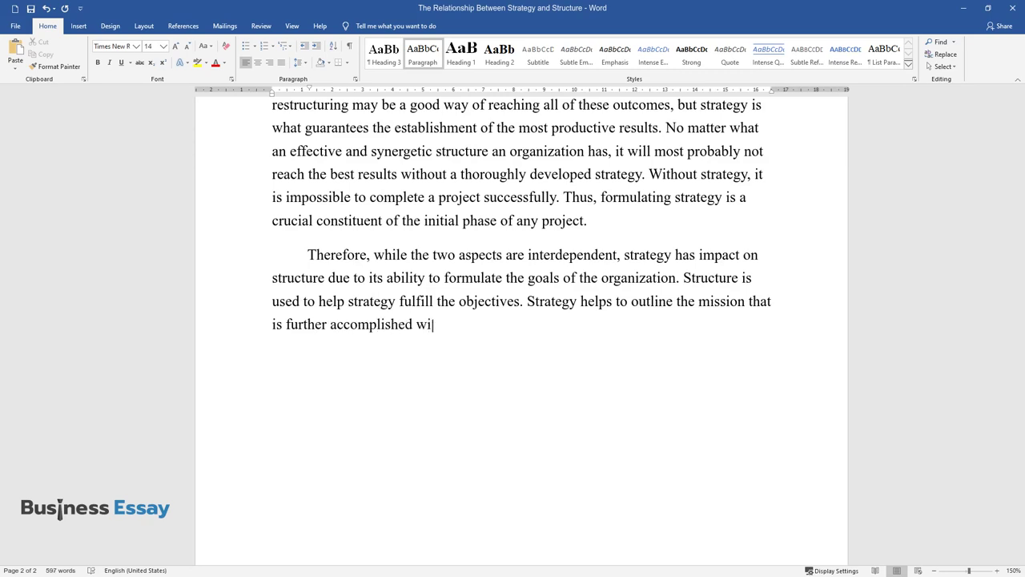
# Step: Add the Heading 2 section title "The Influence of Structure on Strategy" below the finished paragraph
pyautogui.hotkey('ctrl', 'Return')
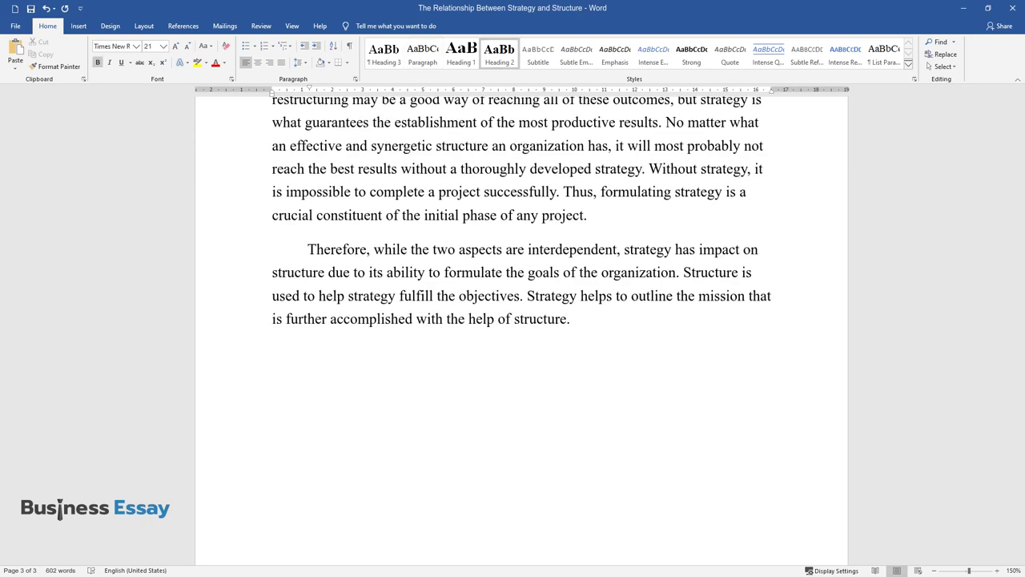
pyautogui.write('The Influence of Str')
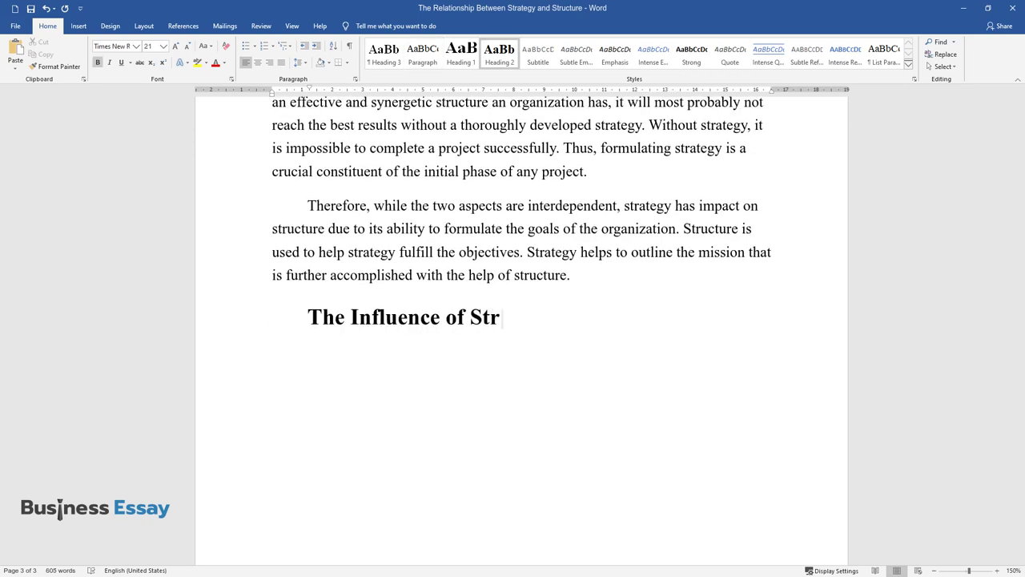
pyautogui.write('ucture on Strategy')
pyautogui.press('Return')
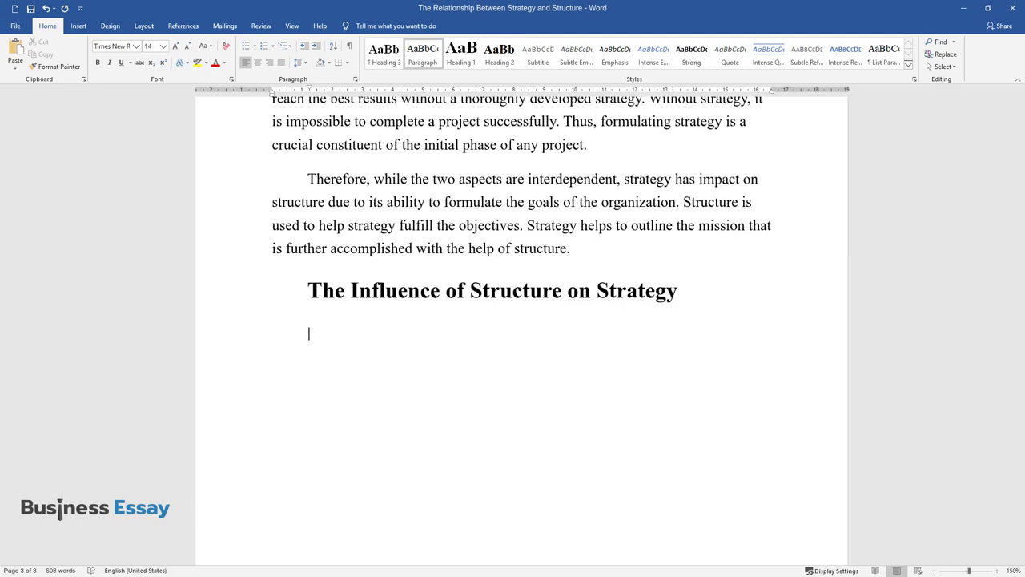
# Step: Open the section by stating that while structure is consistent with strategy and largely defined by it, it can also impact strategy in some ways
pyautogui.write('While structure is consi')
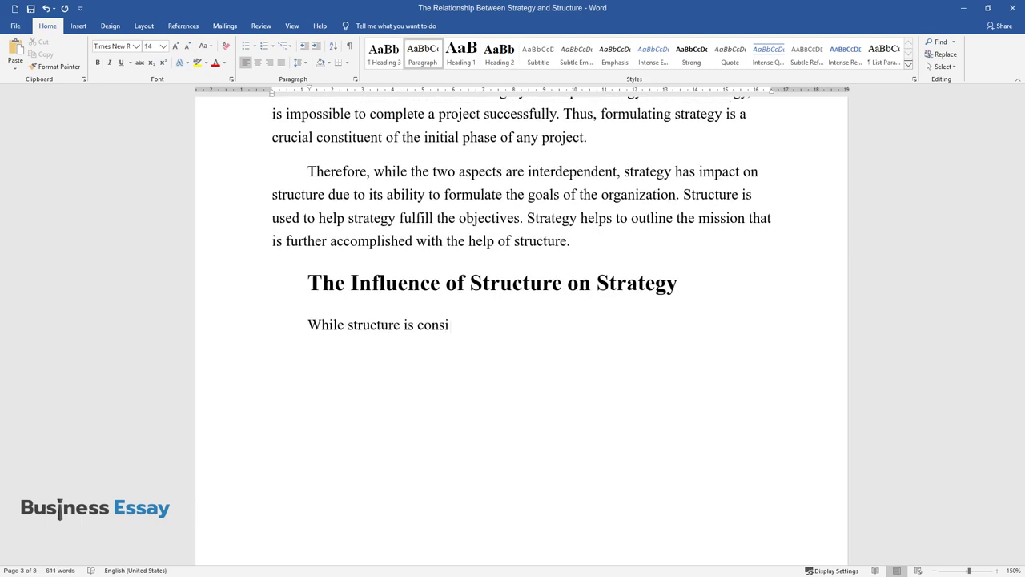
pyautogui.write('stent with strategy and is largel')
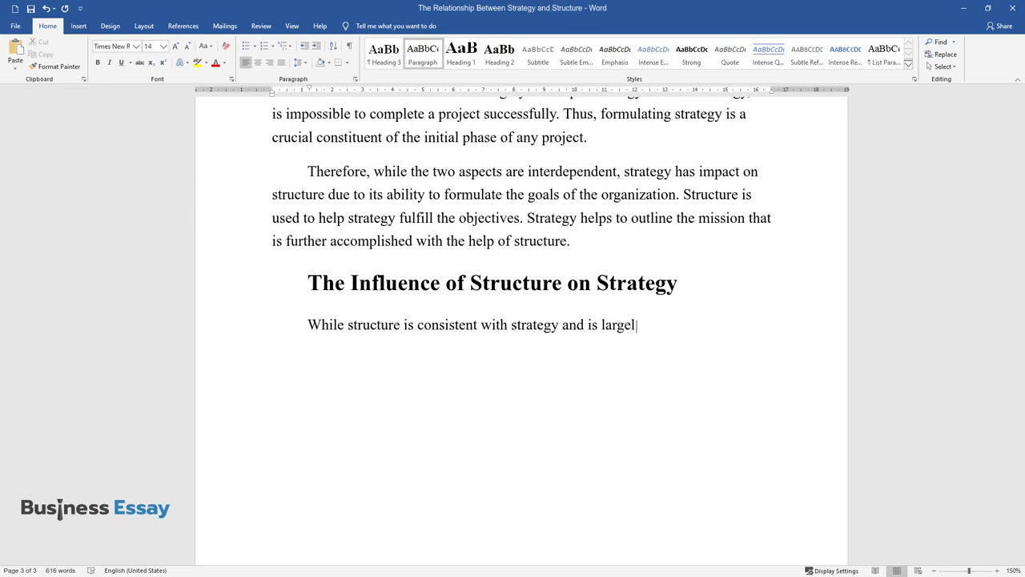
pyautogui.write('y defined by it, it can also impa')
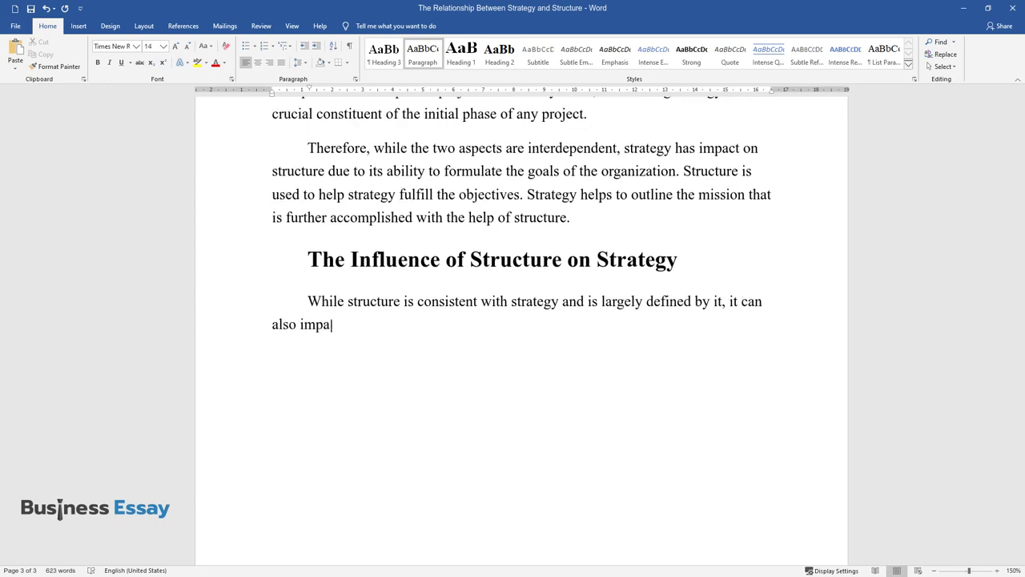
pyautogui.write('ct strategy in some ways. Structu')
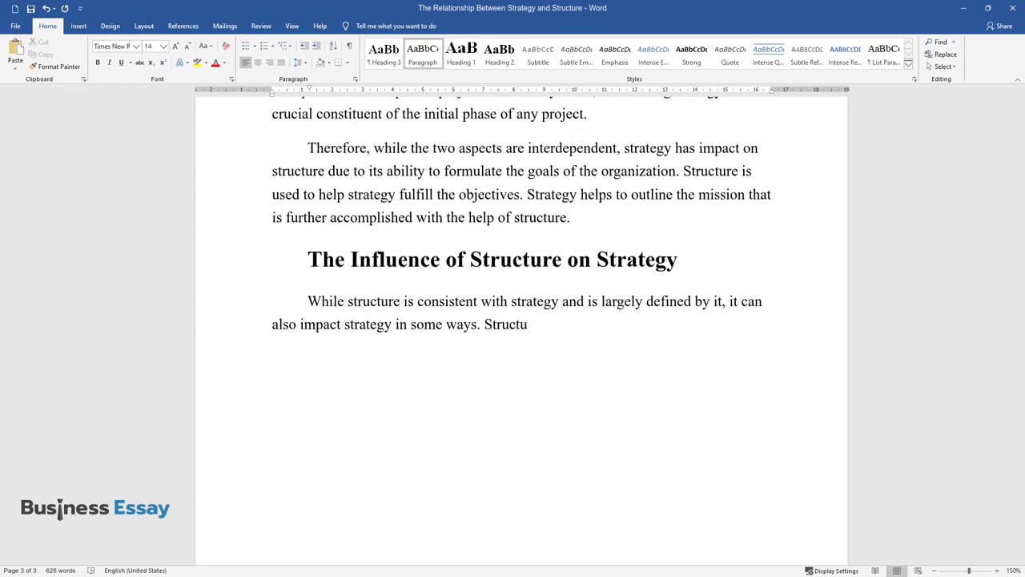
# Step: Write that structure is far from merely a chart of an organization's work, incorporating all employees, positions, processes, operations, technology, and other company components
pyautogui.write('re is far from being merely a ch')
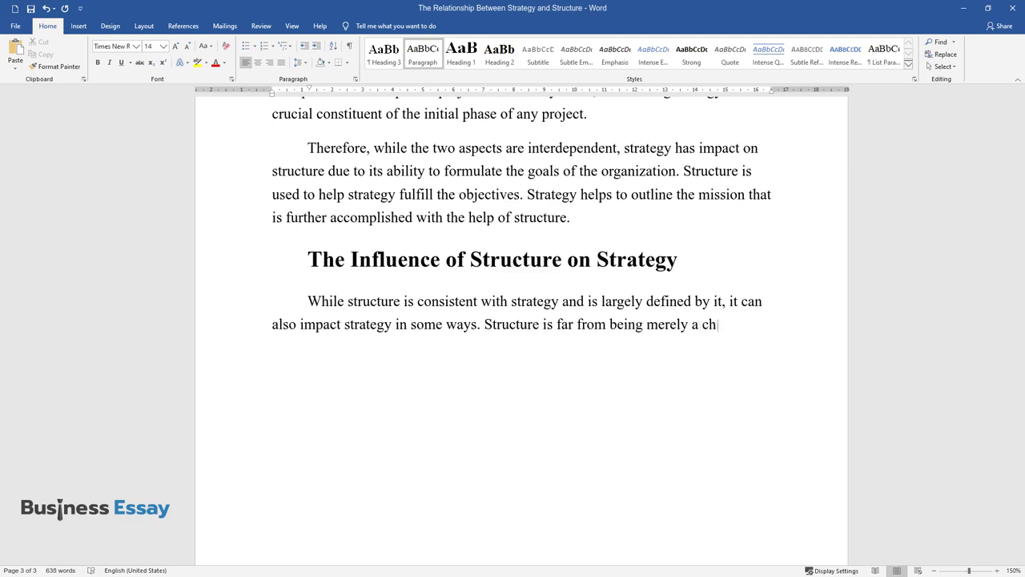
pyautogui.write("art of an organization's work. It incorpo")
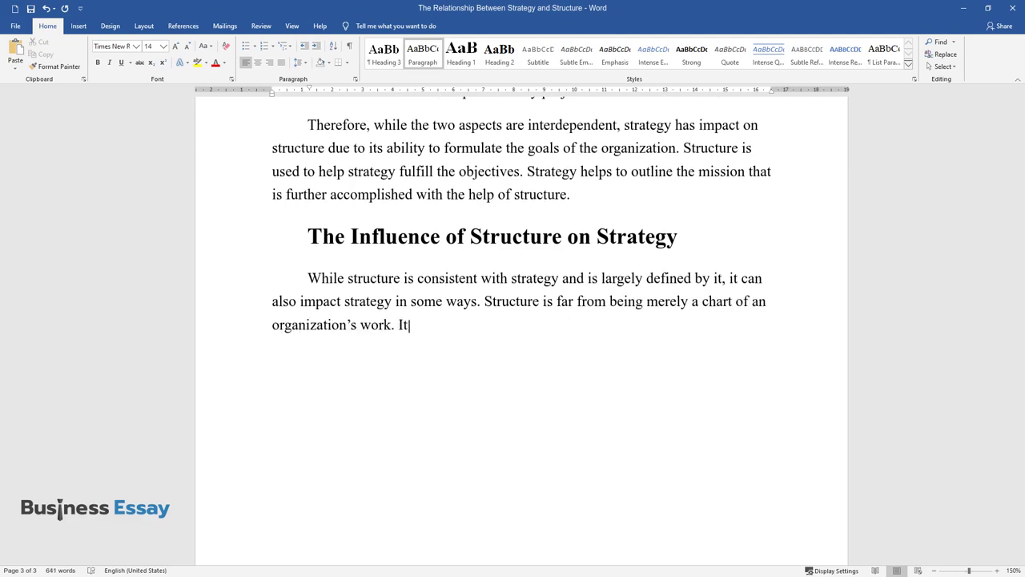
pyautogui.write('rates all employees, posi')
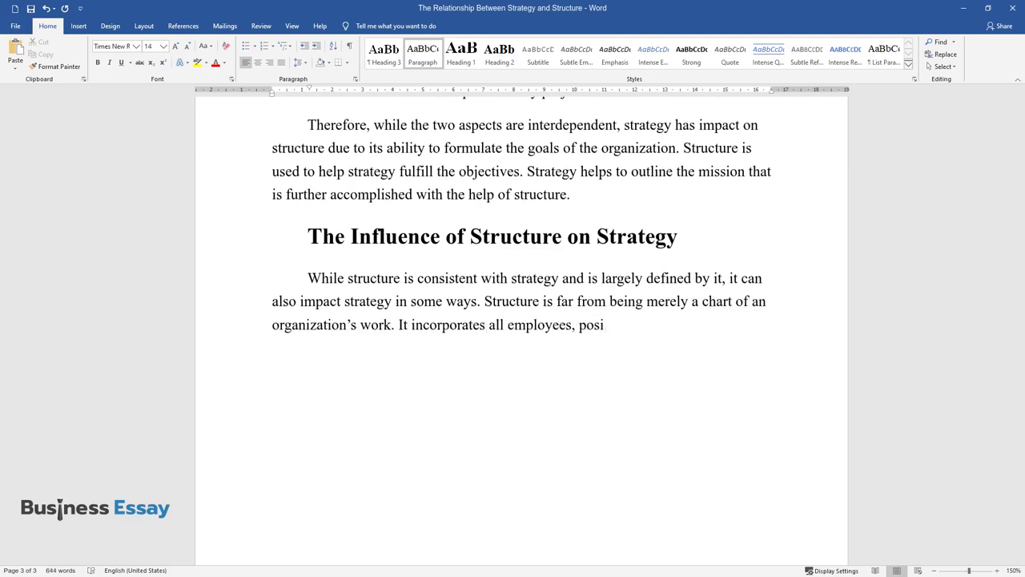
pyautogui.write('tions, processes, operations, technology,')
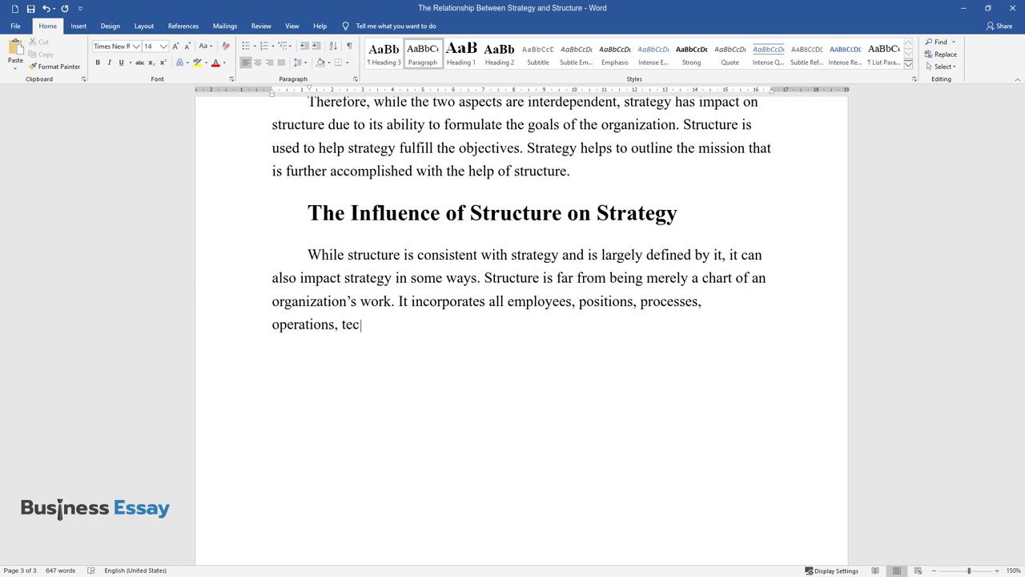
pyautogui.write(' and other components tha')
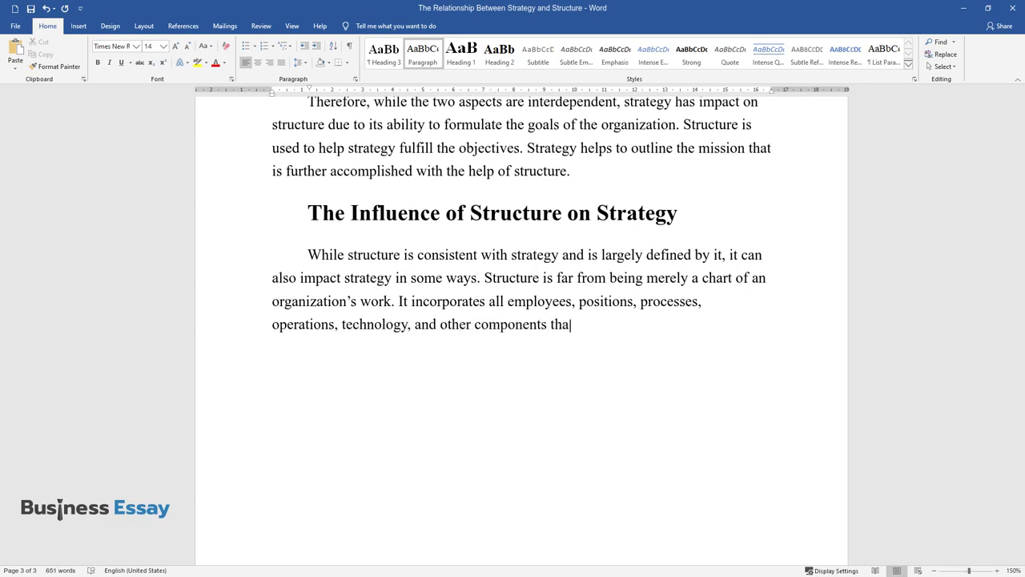
# Step: Continue the paragraph by stating that structure determines how project coordination, distribution, and supervision should be addressed toward attaining an organization's goals
pyautogui.write('t make up a company. Structure determines how pro')
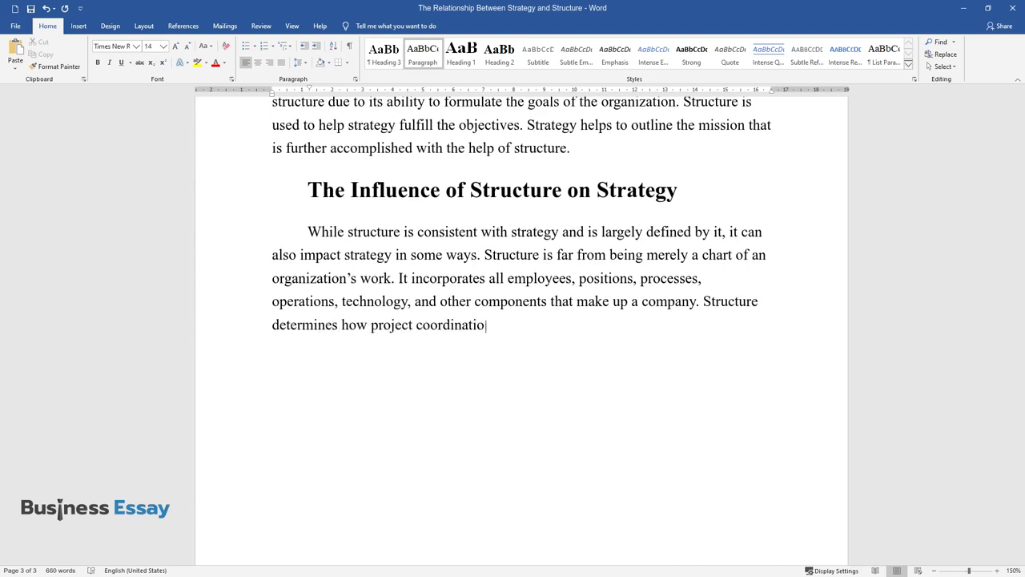
pyautogui.write('ject coordination, distribution, and supervision ')
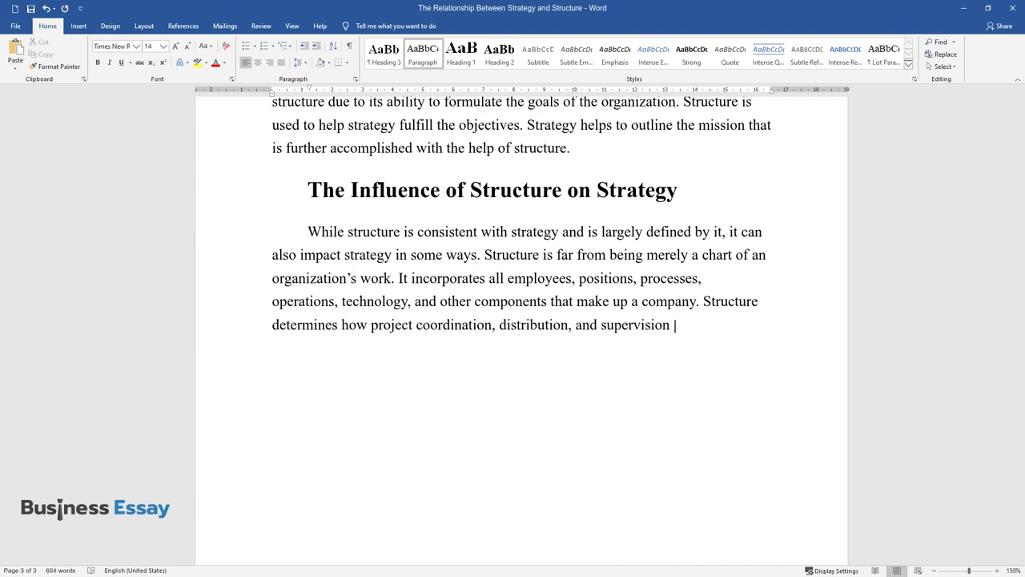
pyautogui.write('should be addressed toward the at')
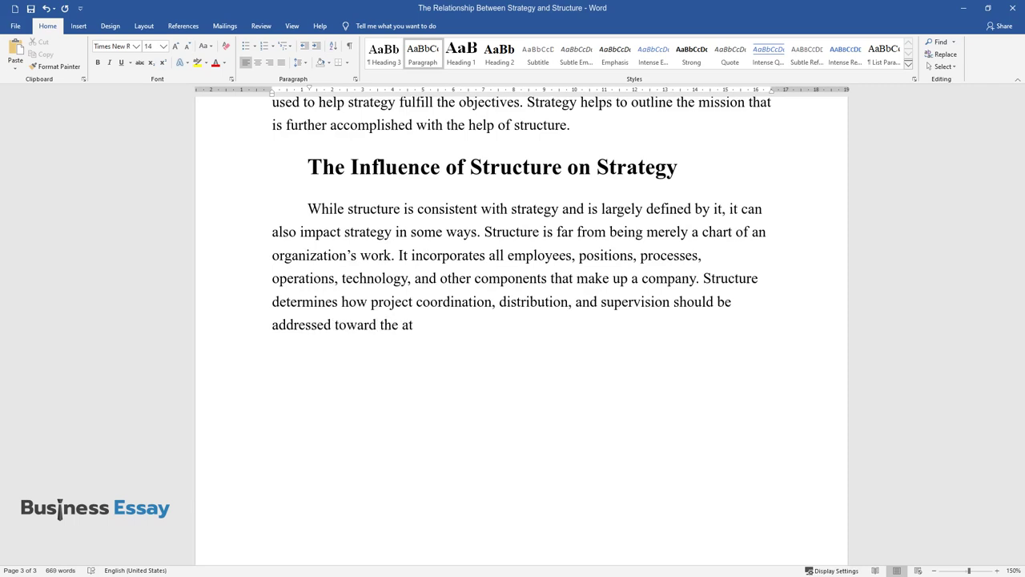
pyautogui.write("tainment of an organization's goals. Another impo")
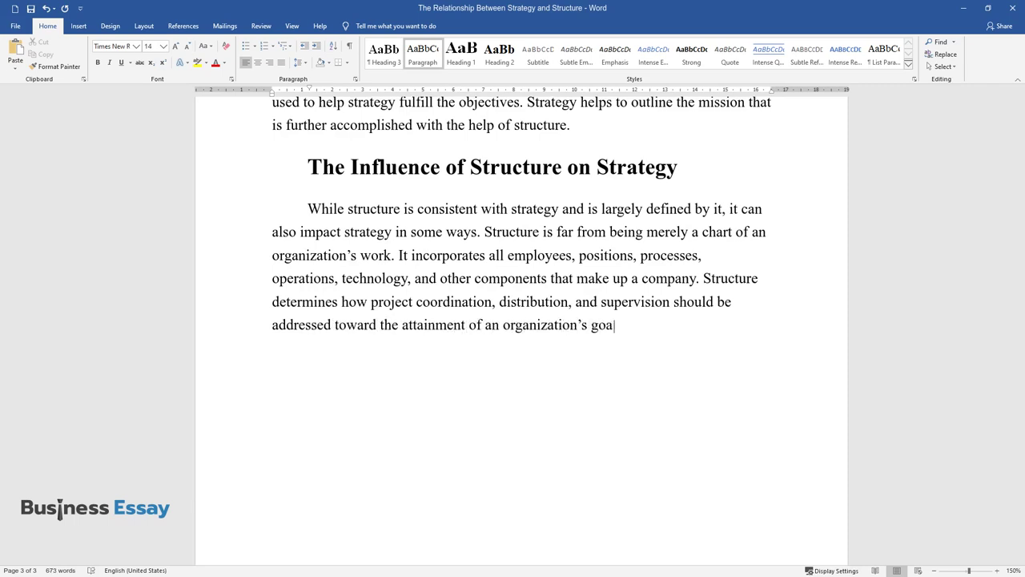
# Step: Add that another important function of structure is its impact on company benefits, and that a better structured organization's work brings more advantages
pyautogui.write('rtant function of structure is th')
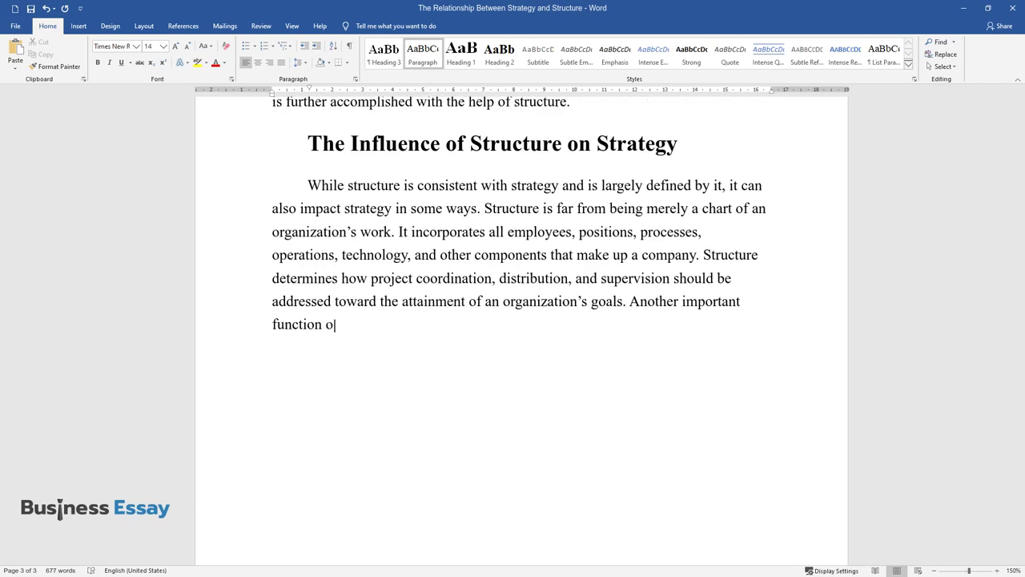
pyautogui.write('at it impacts th')
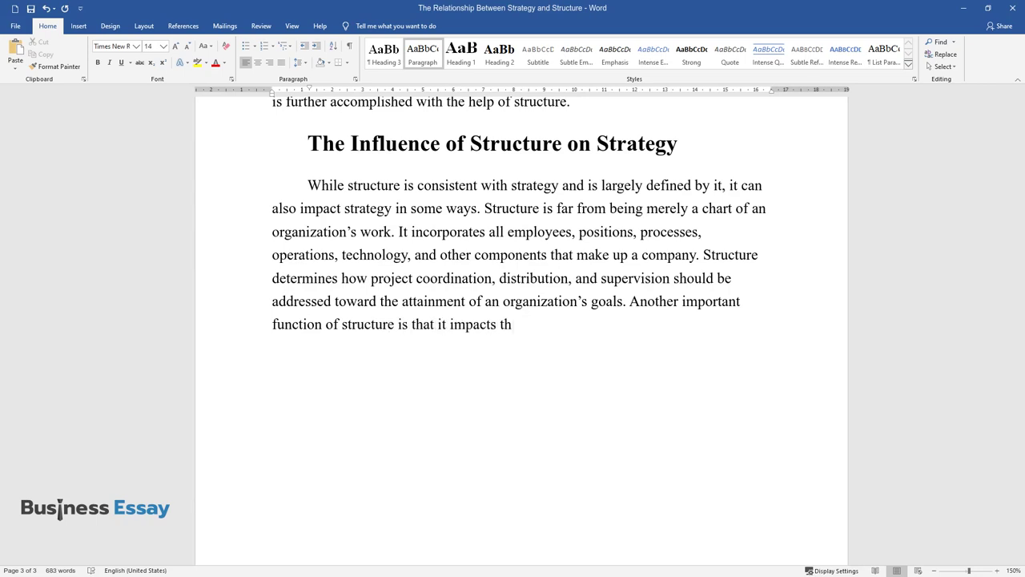
pyautogui.write('e benefits to a company. The bett')
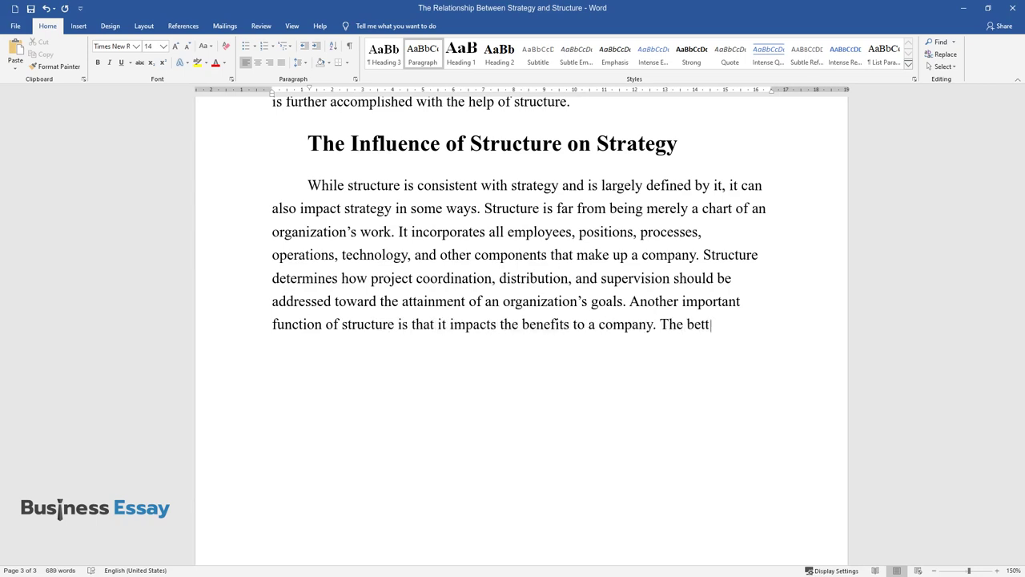
pyautogui.write('er the organization is structured')
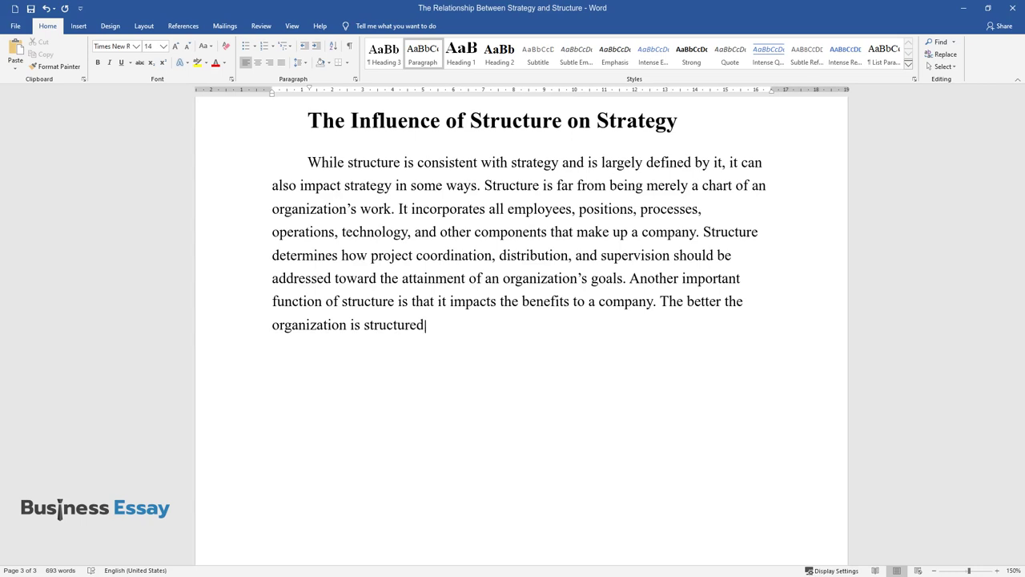
pyautogui.write(', the more advantages its work wi')
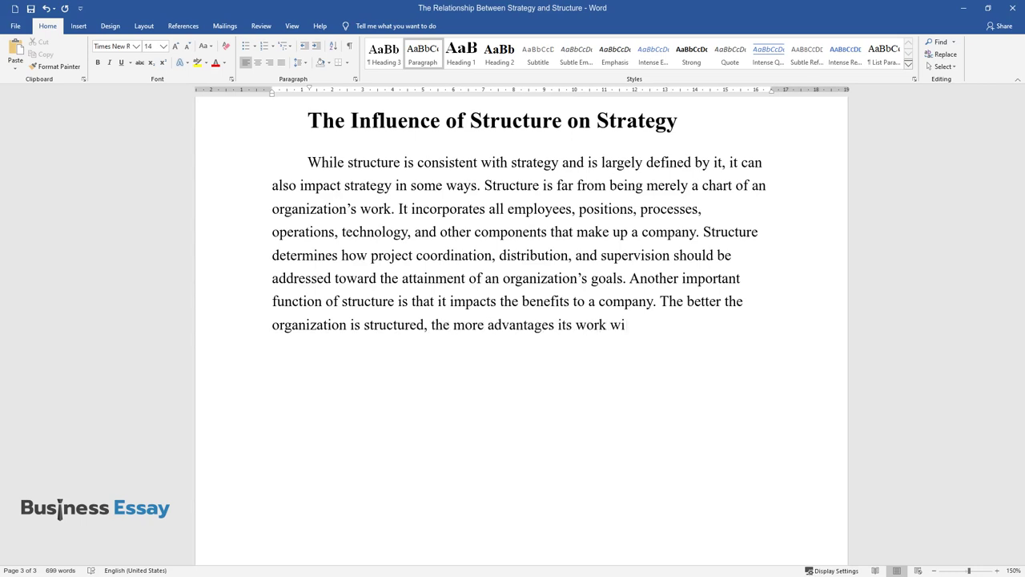
# Step: Write a "However" sentence stating that although structure has some effect on strategy, the choice of structure depends on strategic solutions
pyautogui.write('ll bring. However, although structure has some effect on ')
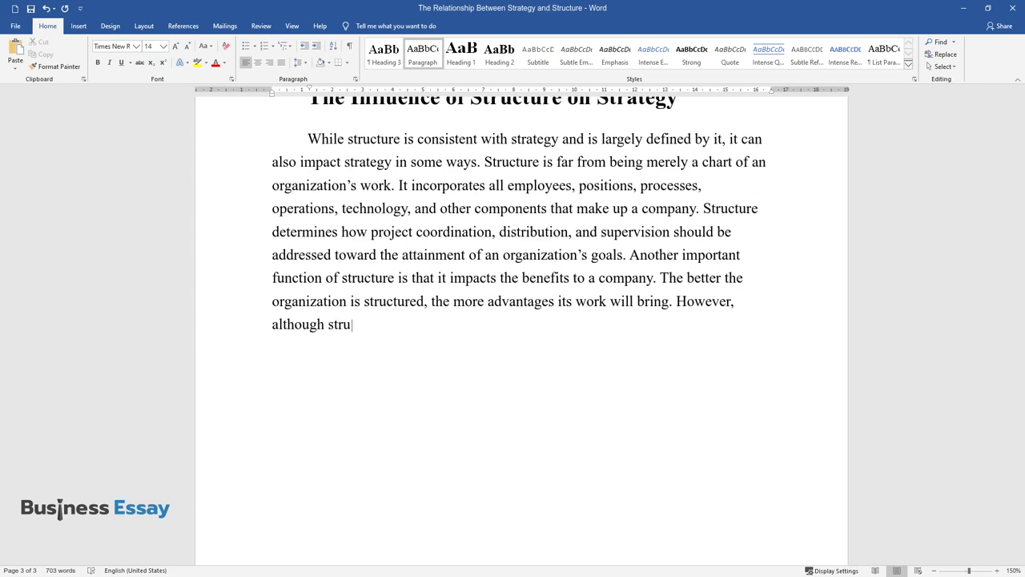
pyautogui.write('strategy')
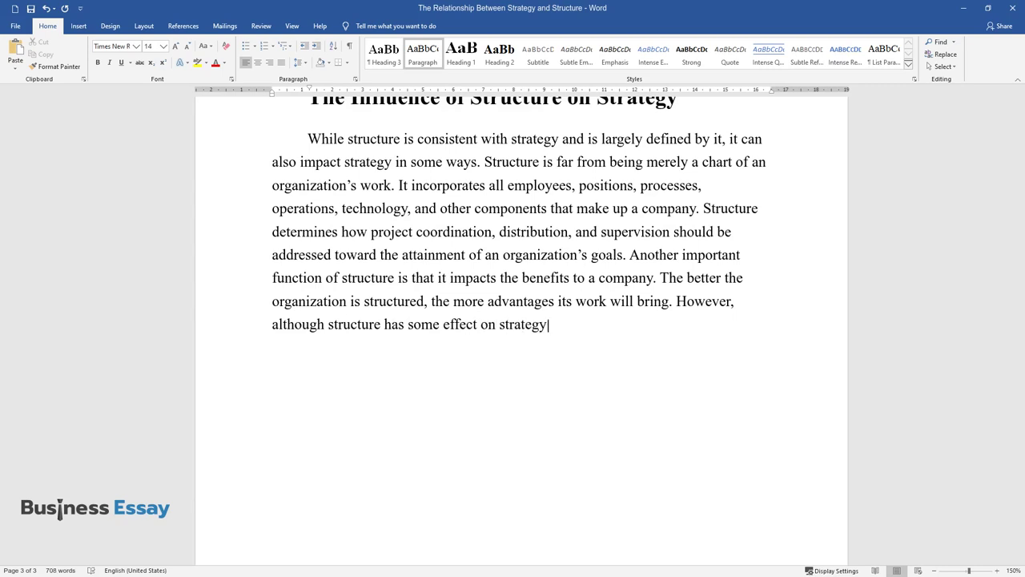
pyautogui.write(', the choice of structure depend')
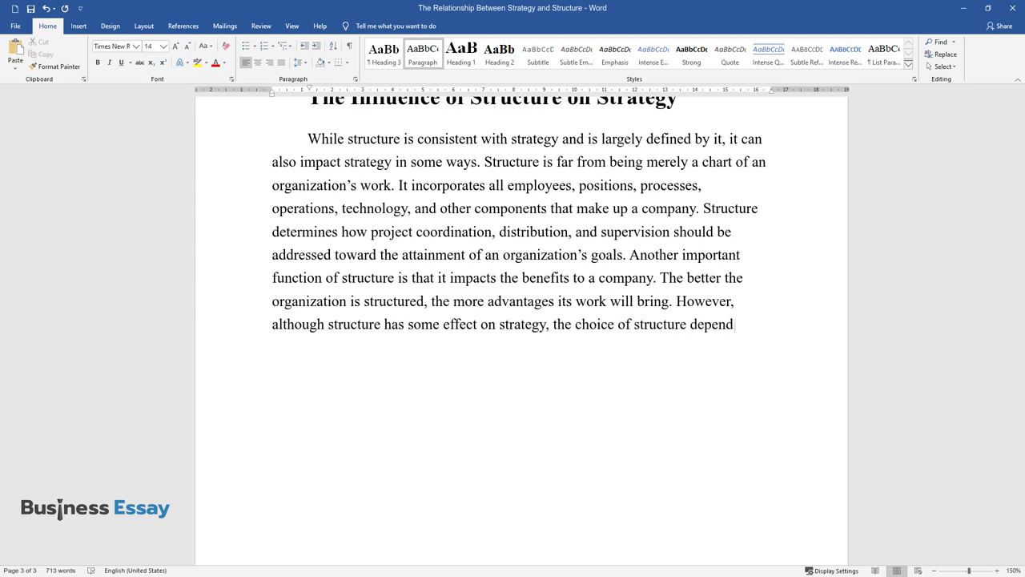
pyautogui.write('s on strategic solutions. Such fac')
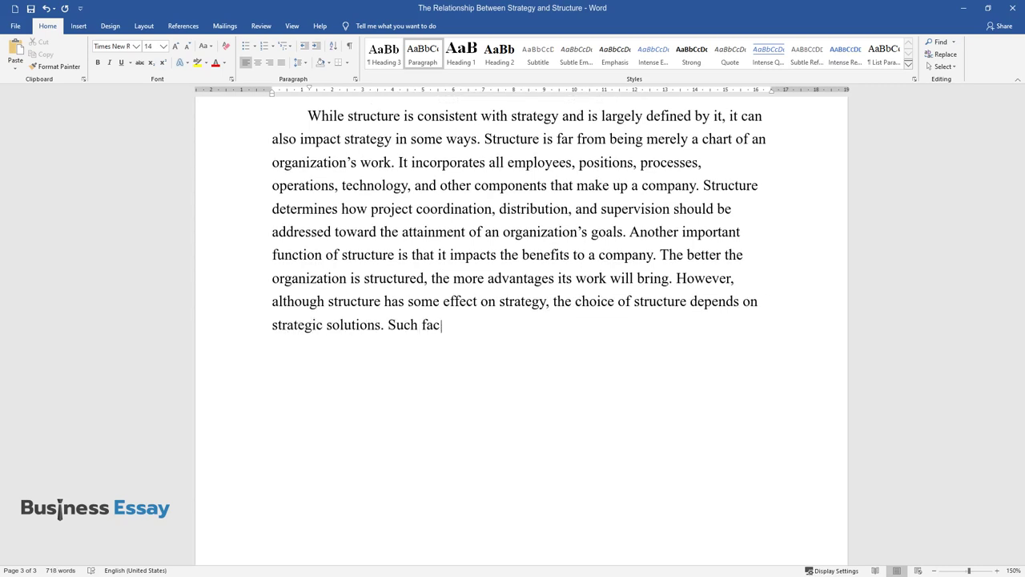
# Step: End the paragraph by naming the need for productivity, the kind of strategy, and the relevance of the market as major factors in defining the structure
pyautogui.write('tors as the need for productivit')
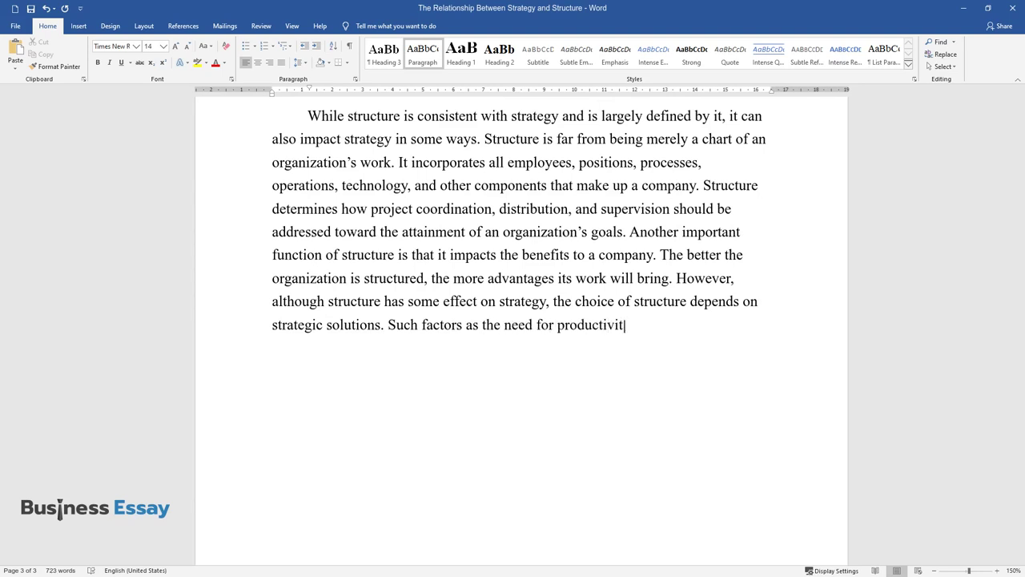
pyautogui.write('y, the kind of strategy, and the relevanc')
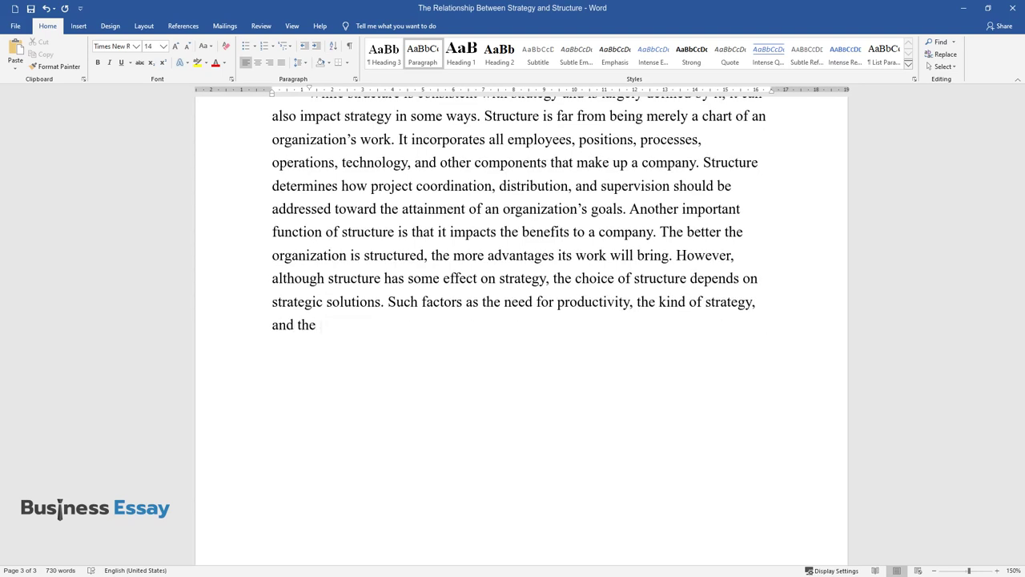
pyautogui.write('e of the market play a ma')
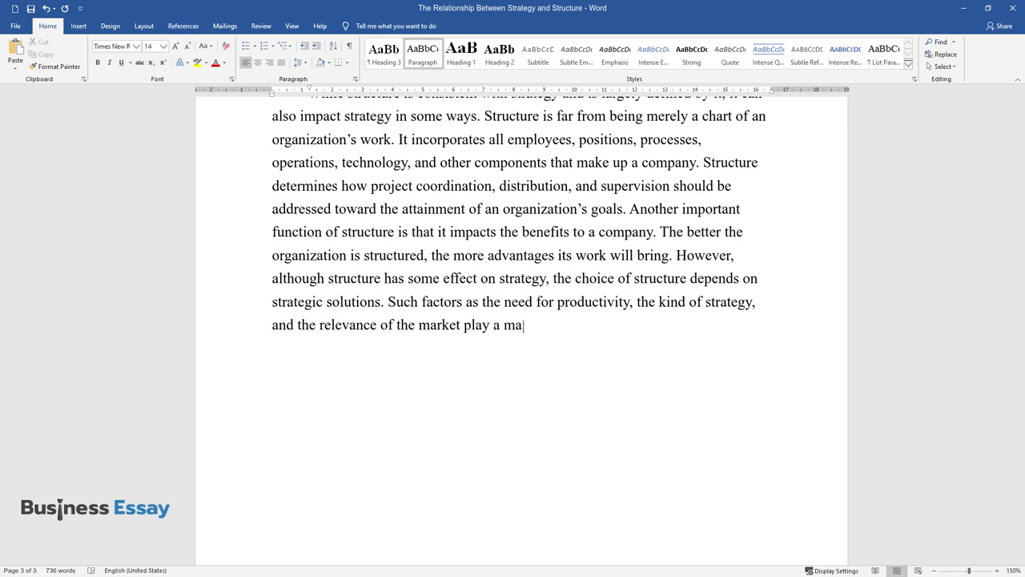
pyautogui.write('jor role in defining the structur')
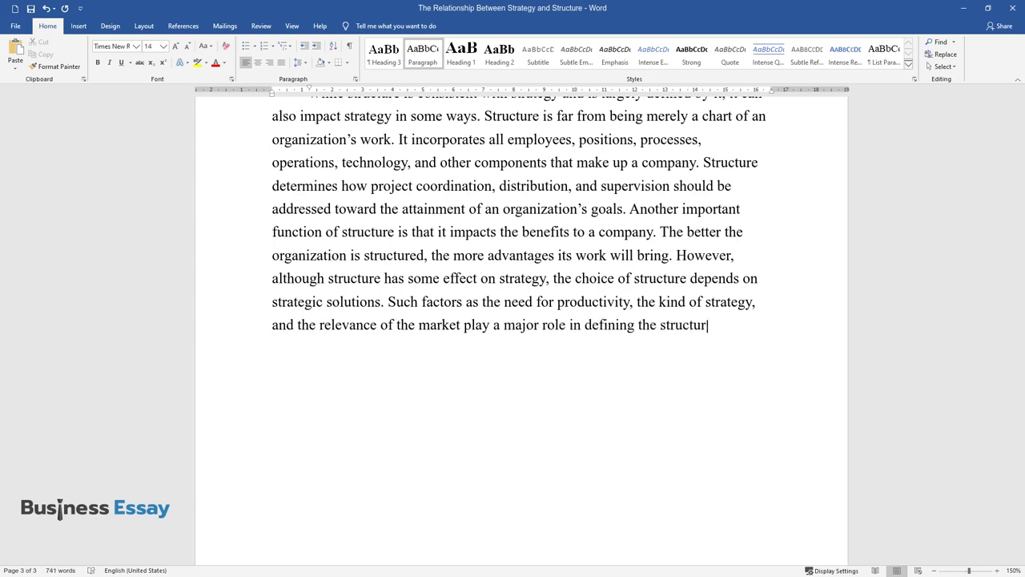
pyautogui.write('e.')
# Step: Add the Heading 2 section title "Conclusion" below the paragraph on structure's influence
pyautogui.press('Return')
pyautogui.write('Conclusion')
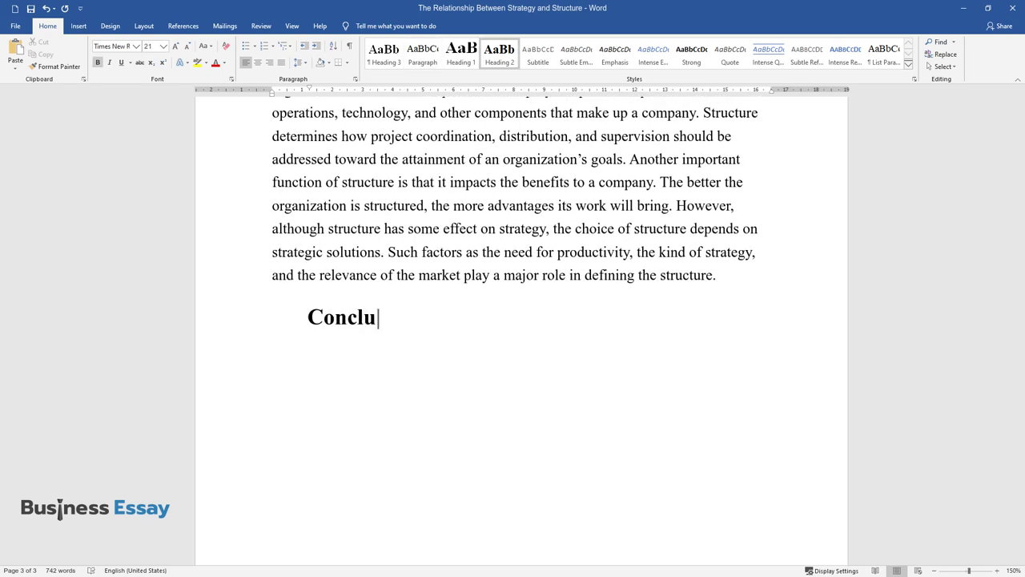
pyautogui.press('Return')
# Step: Open the conclusion by stating that the analysis supports the thesis: structure matters for attaining organizational goals, but strategy is more significant, determining structure's constituents
pyautogui.write('The analy')
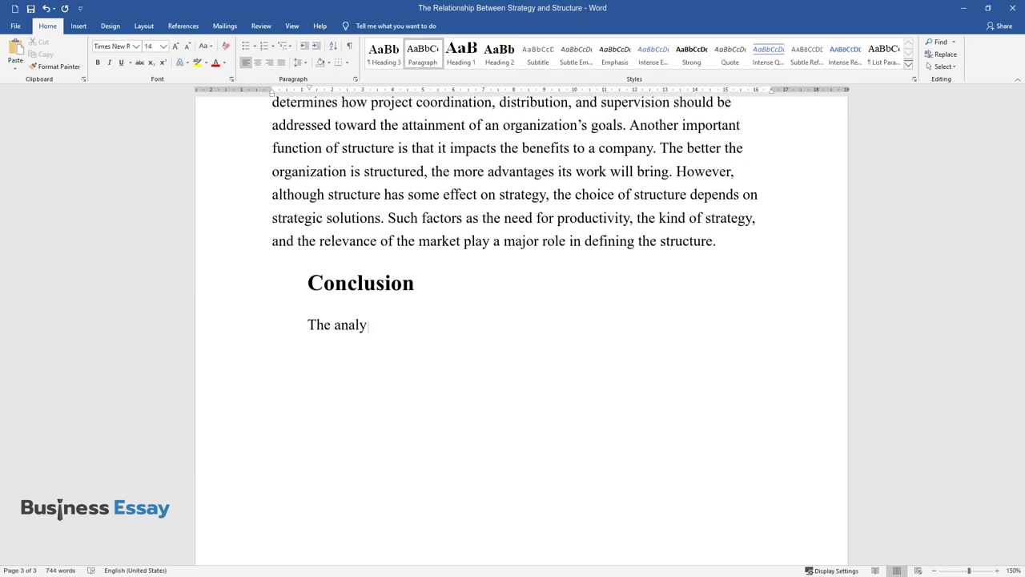
pyautogui.write('sis supports the thesis statement ')
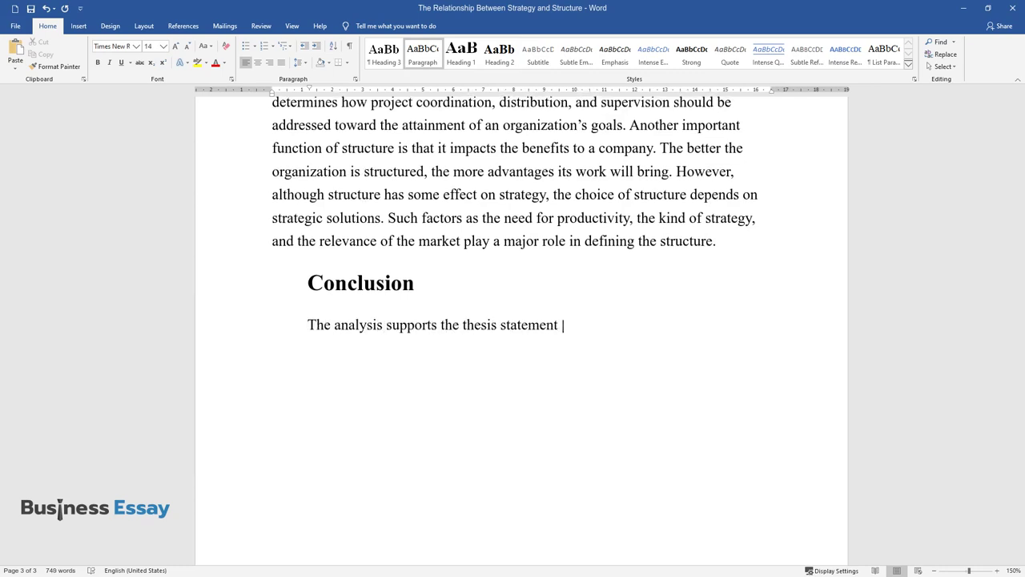
pyautogui.write('that argues that although structur')
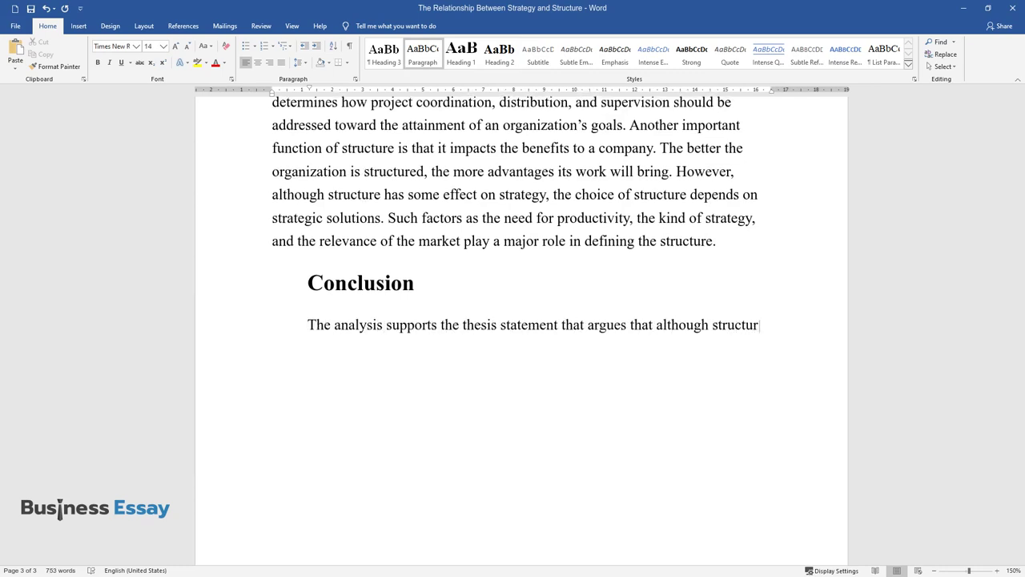
pyautogui.write('e is important in the process of a')
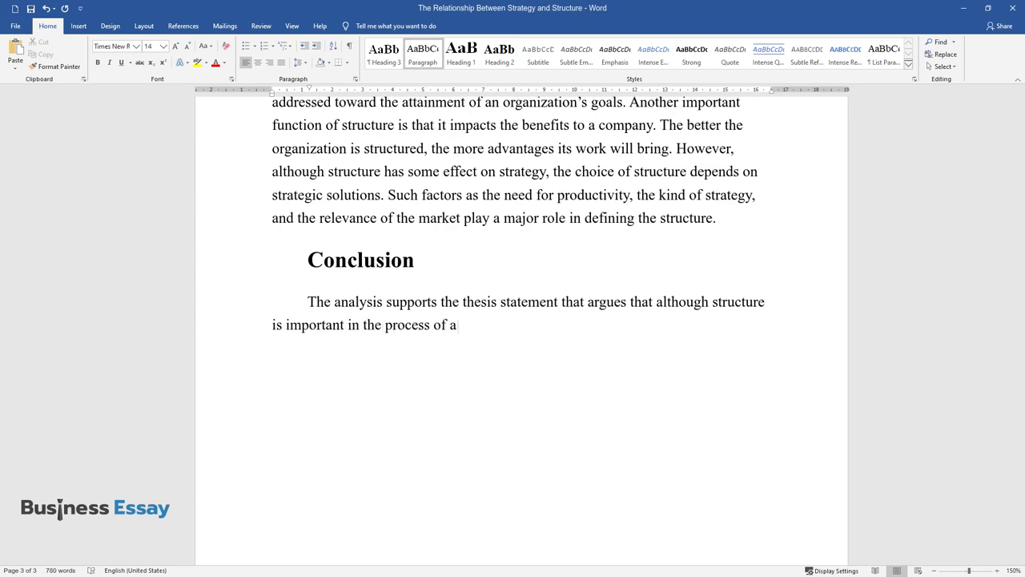
pyautogui.write('ttaining the organizational goals,')
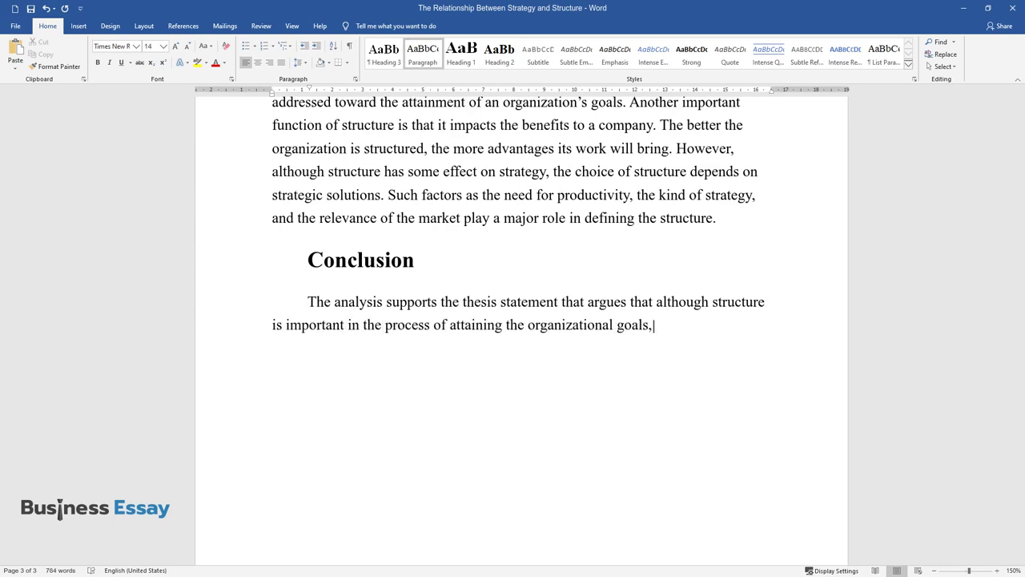
pyautogui.write(' strategy is more significant sinc')
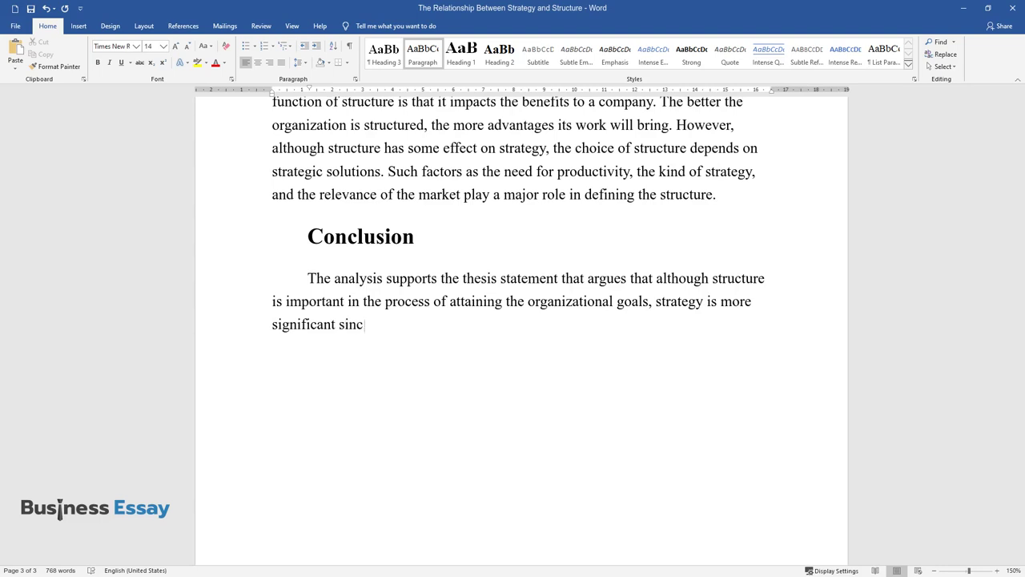
pyautogui.write('e it determines the constituents o')
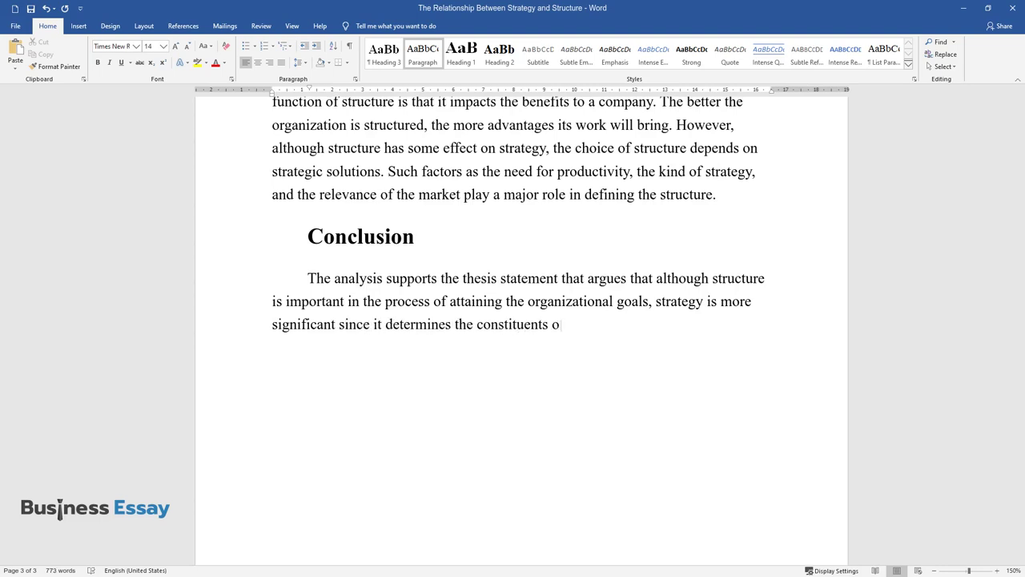
# Step: Add that strategy and structure are closely connected, and no organization can operate successfully without having both elements at its disposal
pyautogui.write('f structure. There is a close conn')
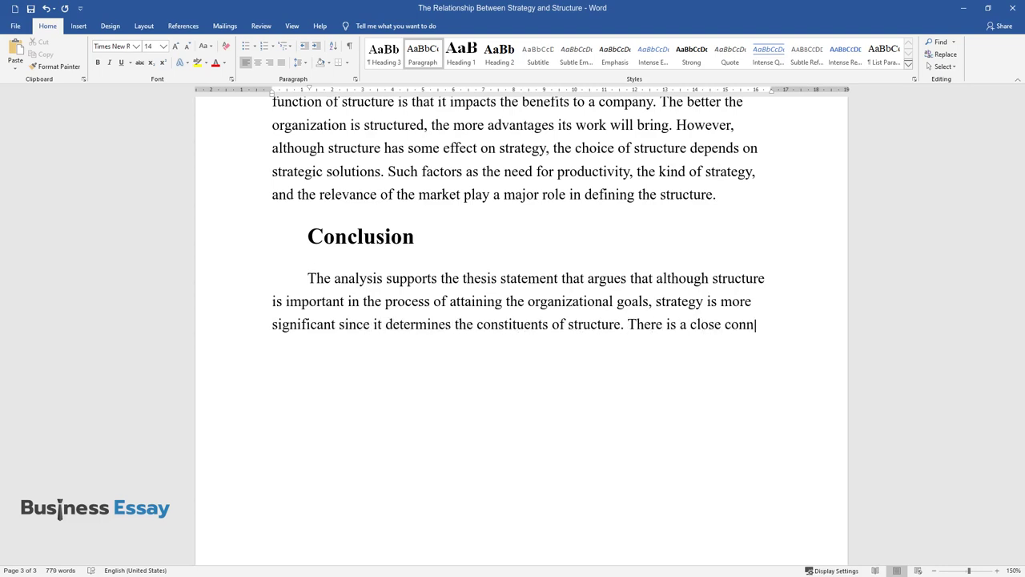
pyautogui.write('ection between strategy and struct')
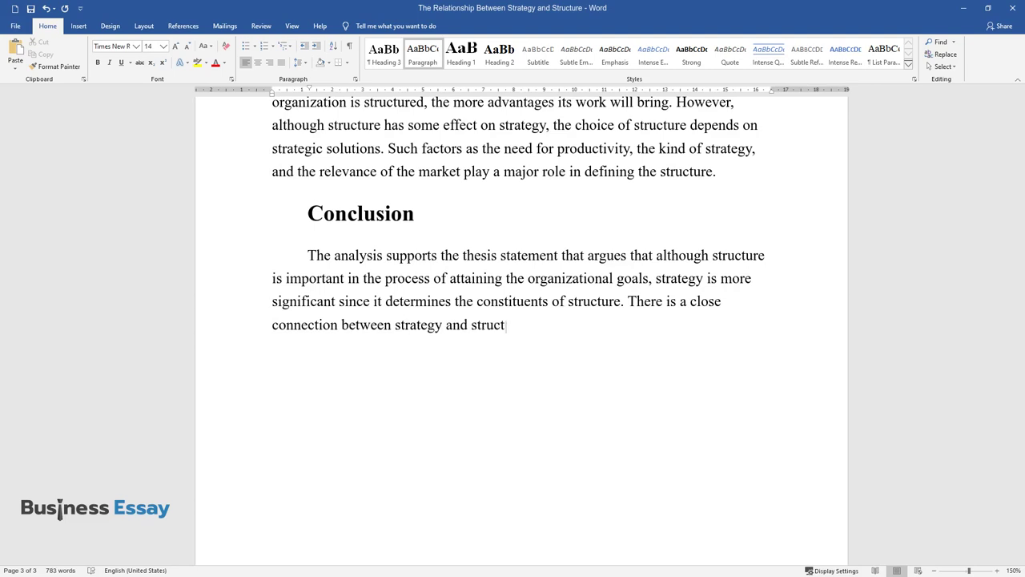
pyautogui.write('ure, and no organization can oper')
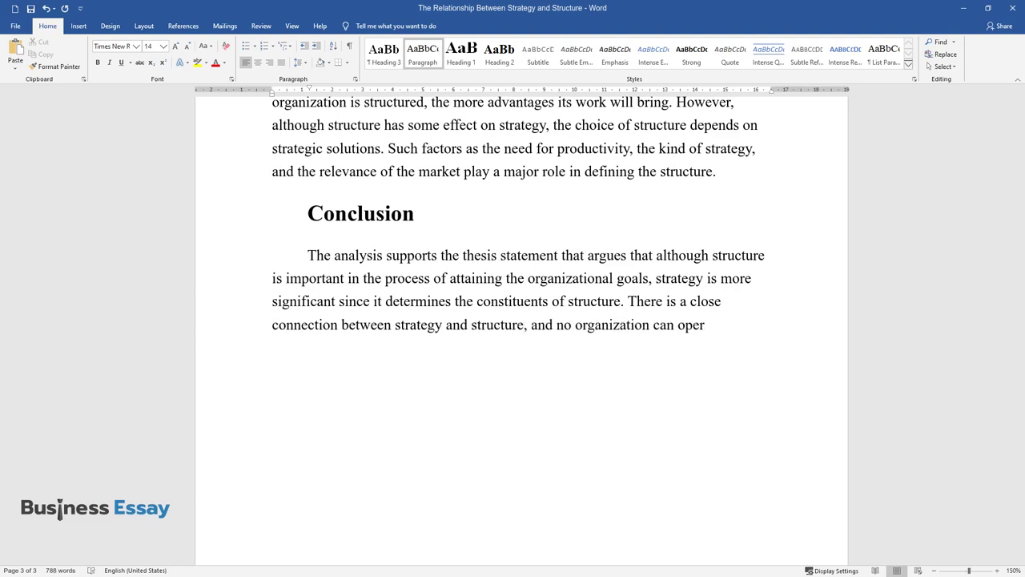
pyautogui.write('ate successfully without having bo')
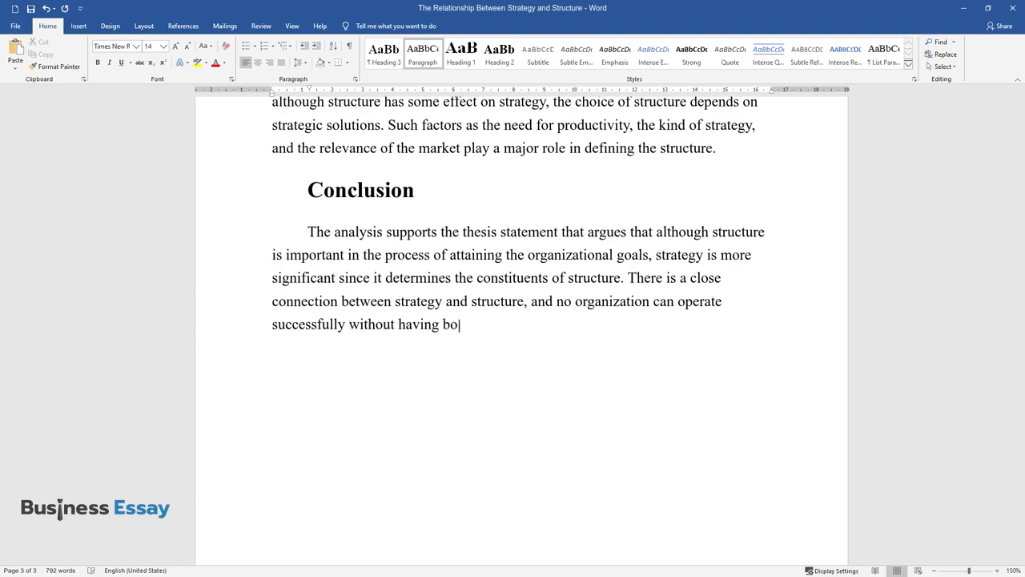
pyautogui.write('th elements at its disposal. Strat')
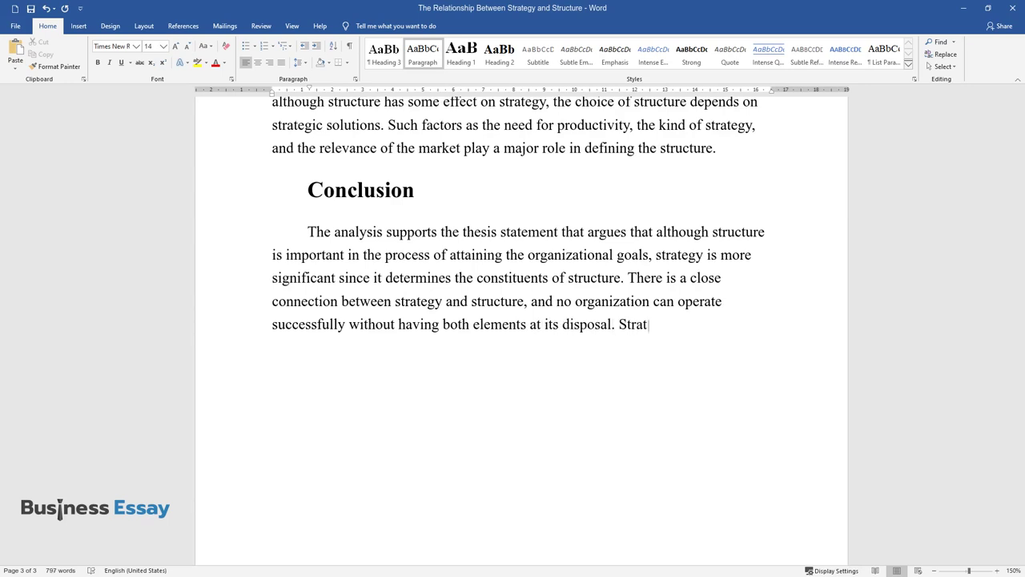
# Step: Continue the conclusion by stating that strategy is established first and is rarely changed in the process of work
pyautogui.write('egy is established first and is ra')
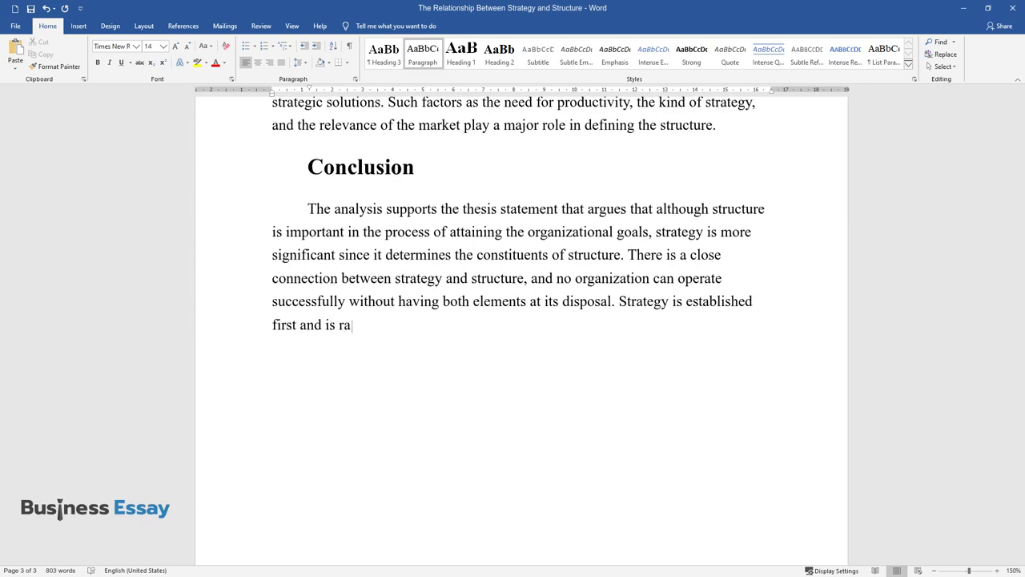
pyautogui.write('rely changed in the process of wor')
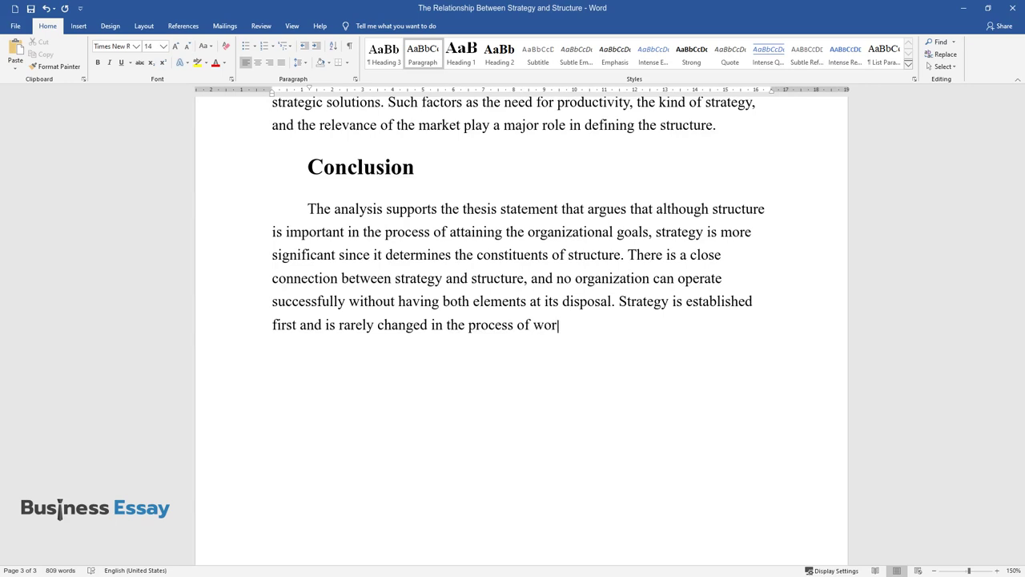
pyautogui.write('k. Structure is also outlined at t')
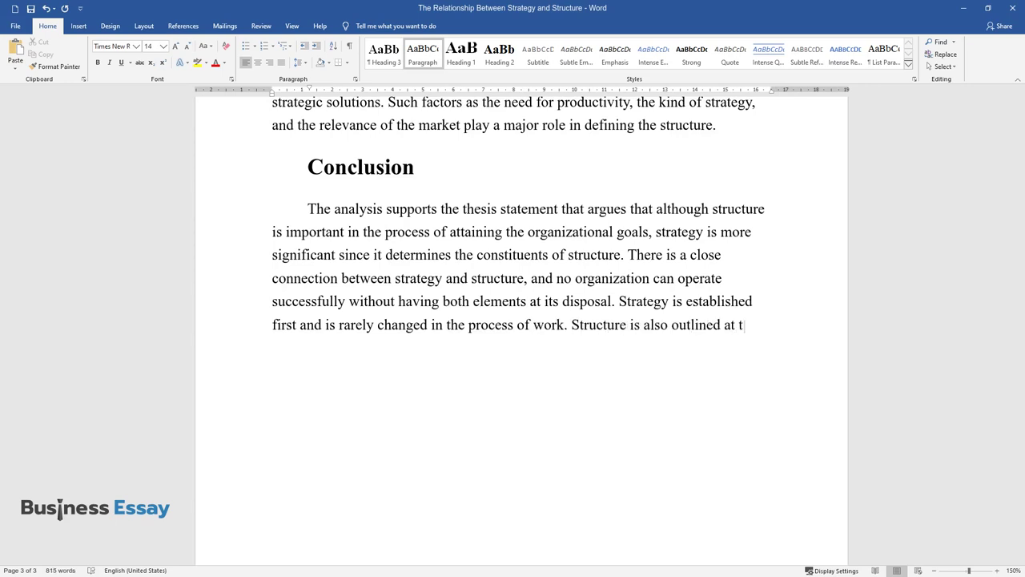
# Step: Add that structure, outlined at a project's beginning, may be altered if aspects hinder strategy implementation, and that strategy may be changed in exceptional cases
pyautogui.write('he beginning of a project, but it')
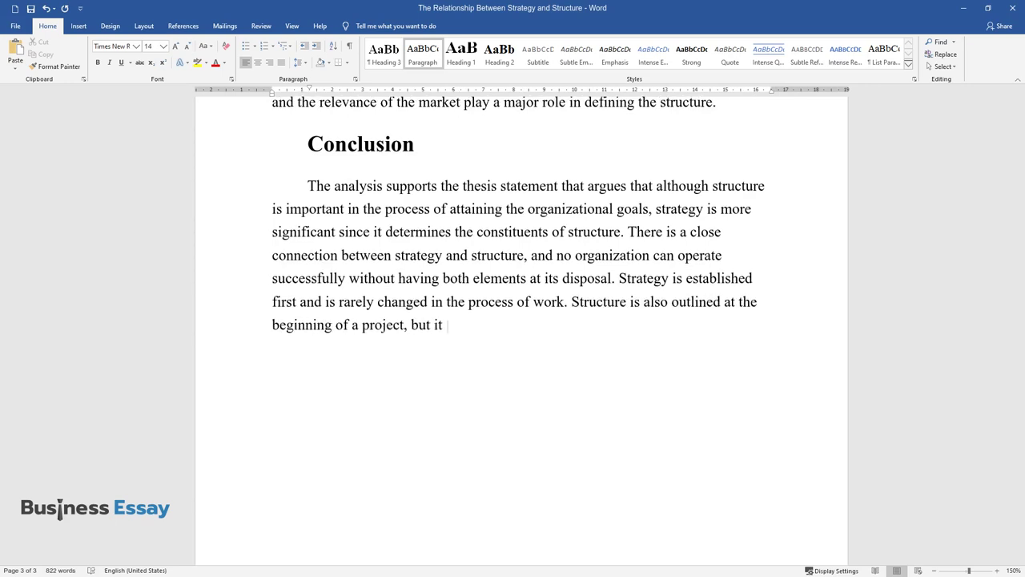
pyautogui.write(' may be altered if a manager notice')
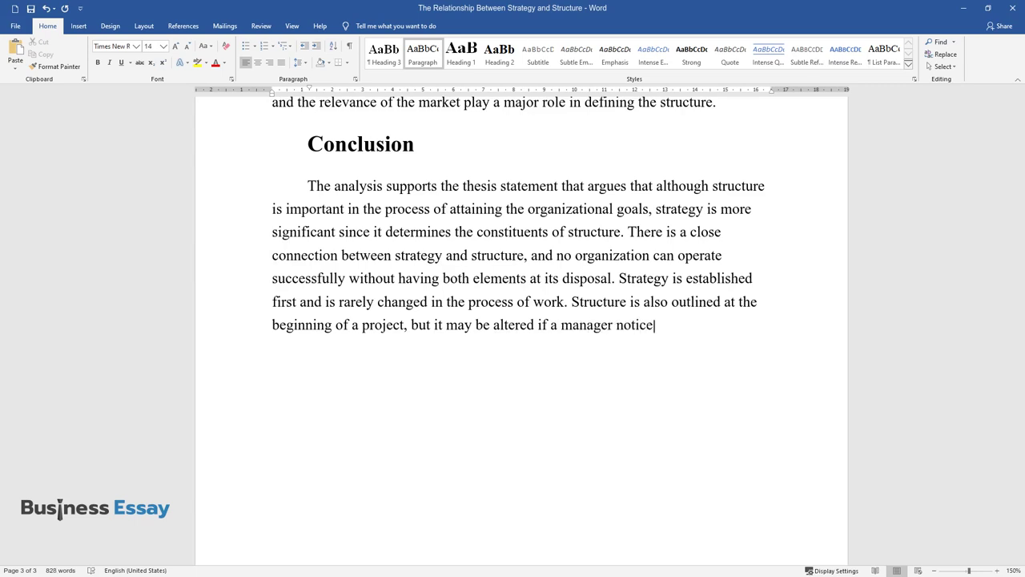
pyautogui.write('s that some structural aspects hin')
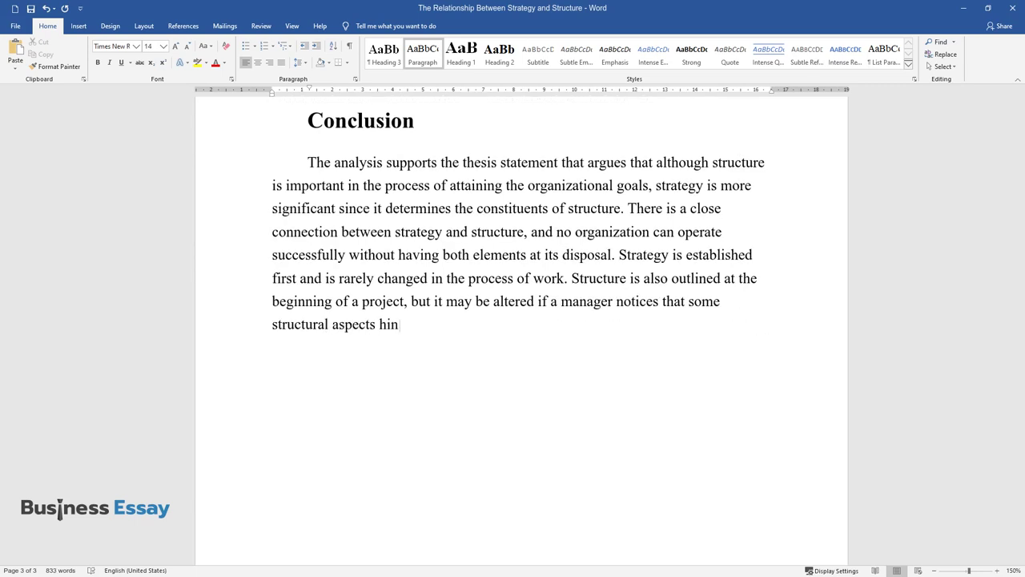
pyautogui.write('der the successful implementation ')
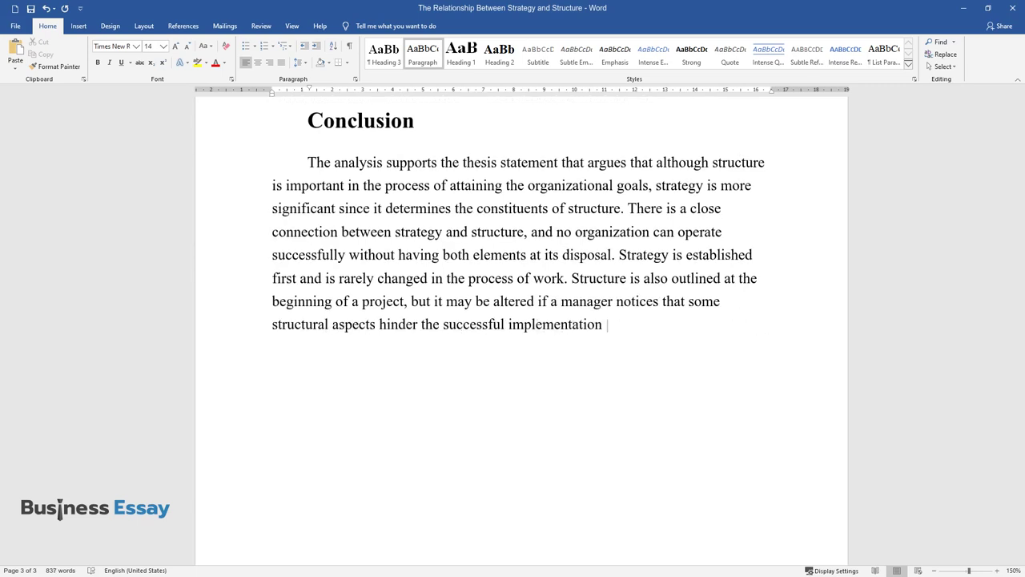
pyautogui.write('of strategy. In some exceptional cases, st')
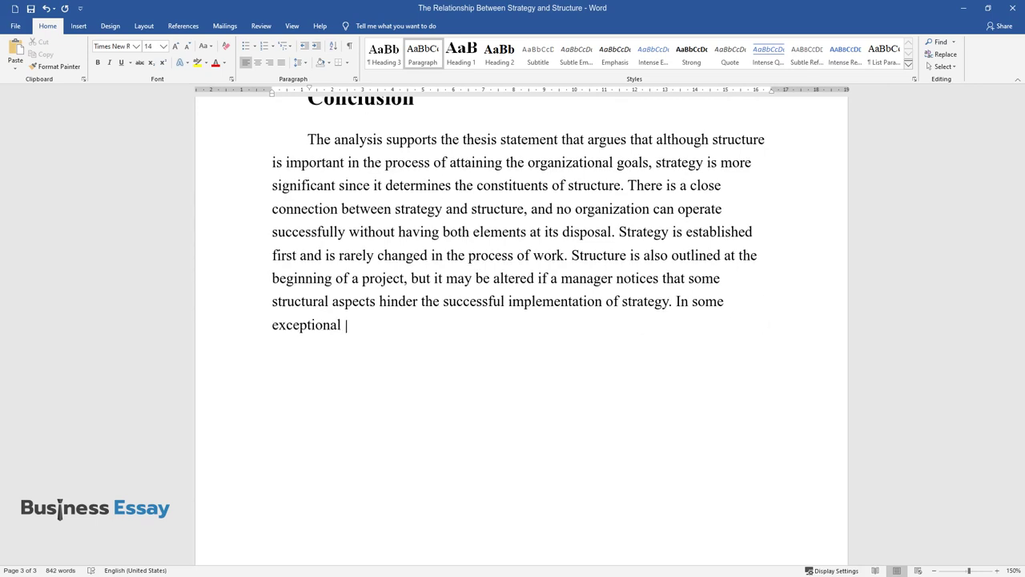
pyautogui.write('rategy may be changed. Wh')
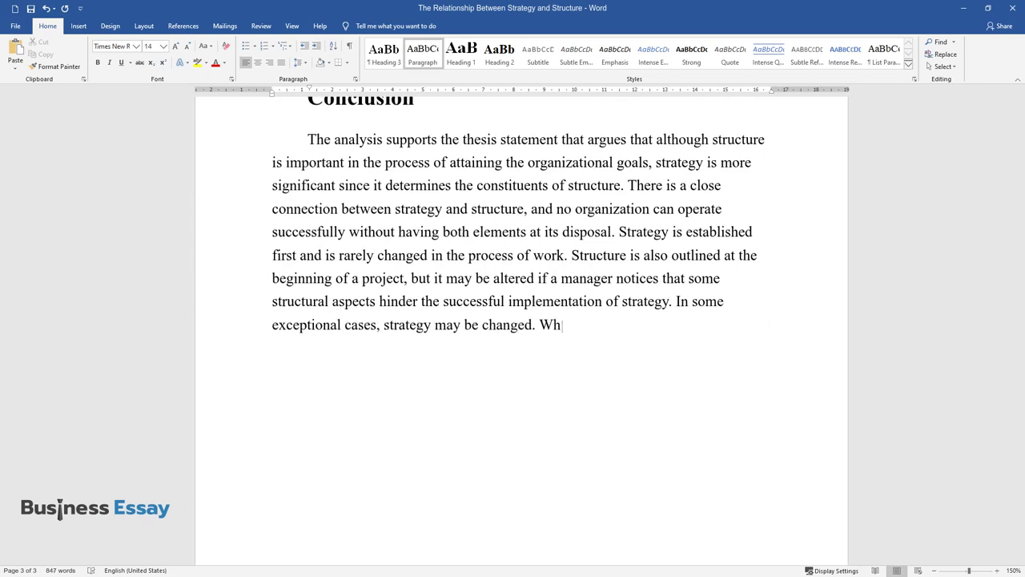
# Step: Add that while strategy plays a more important role, it is influenced by structure because the latter helps to achieve the objectives formulated in structure
pyautogui.write('ile strategy plays a more importan')
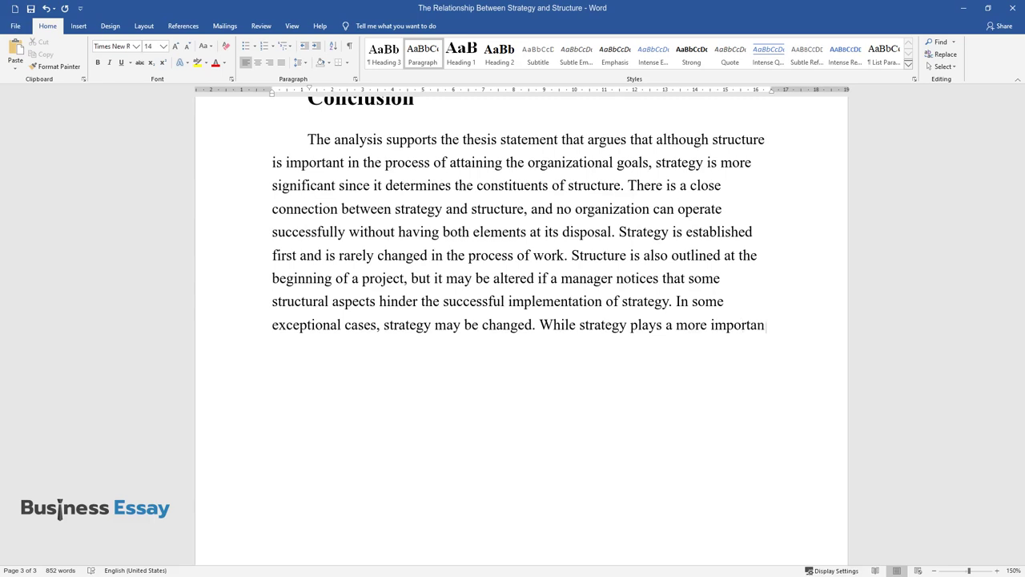
pyautogui.write('t role, it is influenced by struct')
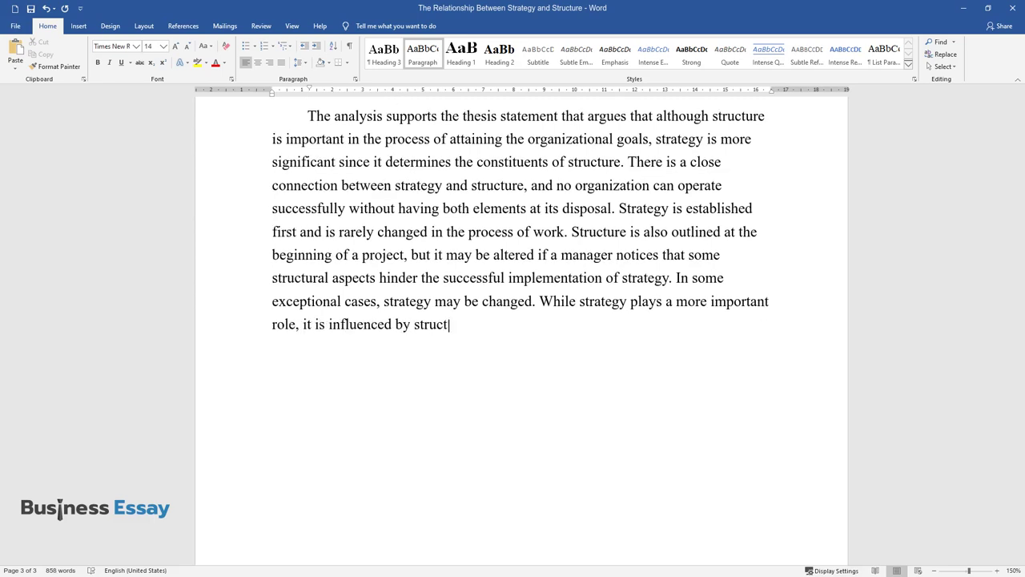
pyautogui.write('ure because the latter helps to ac')
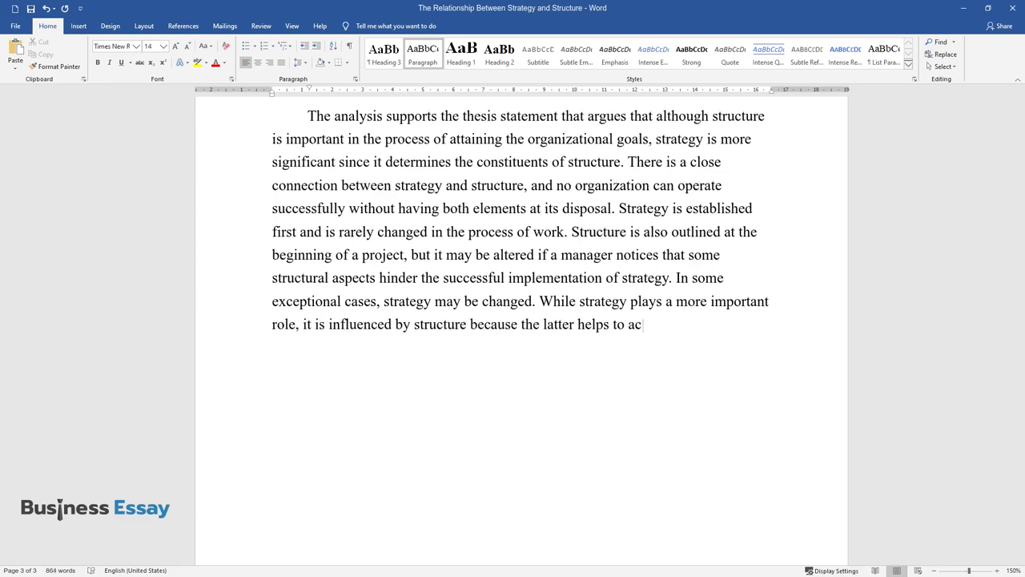
pyautogui.write('hieve the objectives formulated in structur')
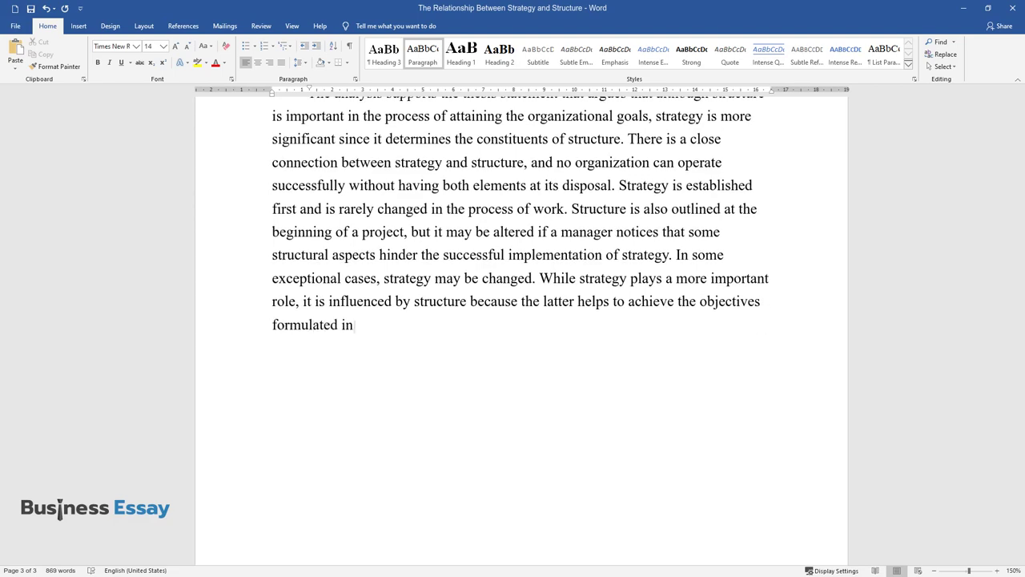
# Step: End the conclusion by saying structure includes a company's people, technology, operations, and processes, and helps coordinate and supervise work at the most beneficial level
pyautogui.write('e. Structure includes all')
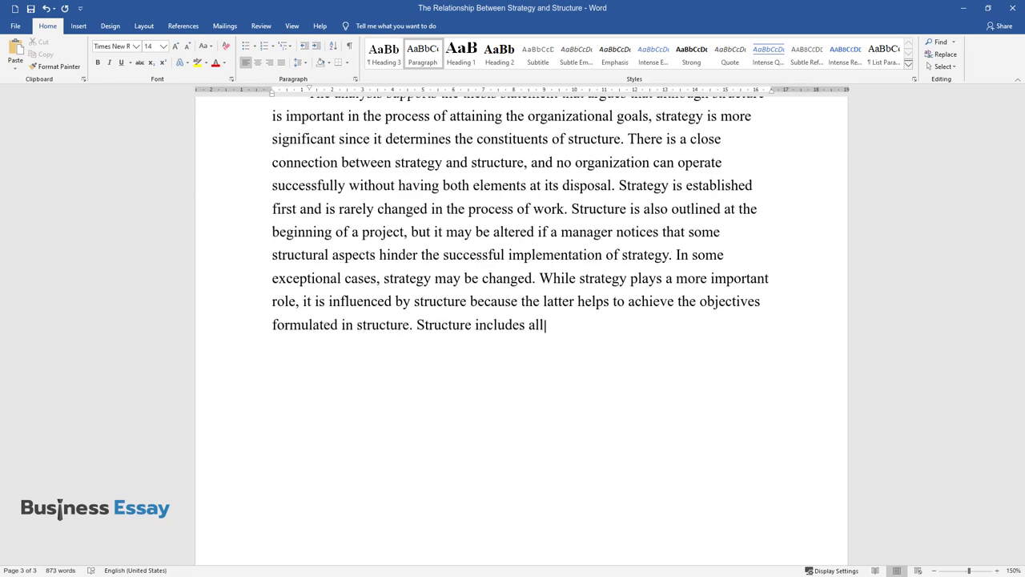
pyautogui.write(' the people working in a company,')
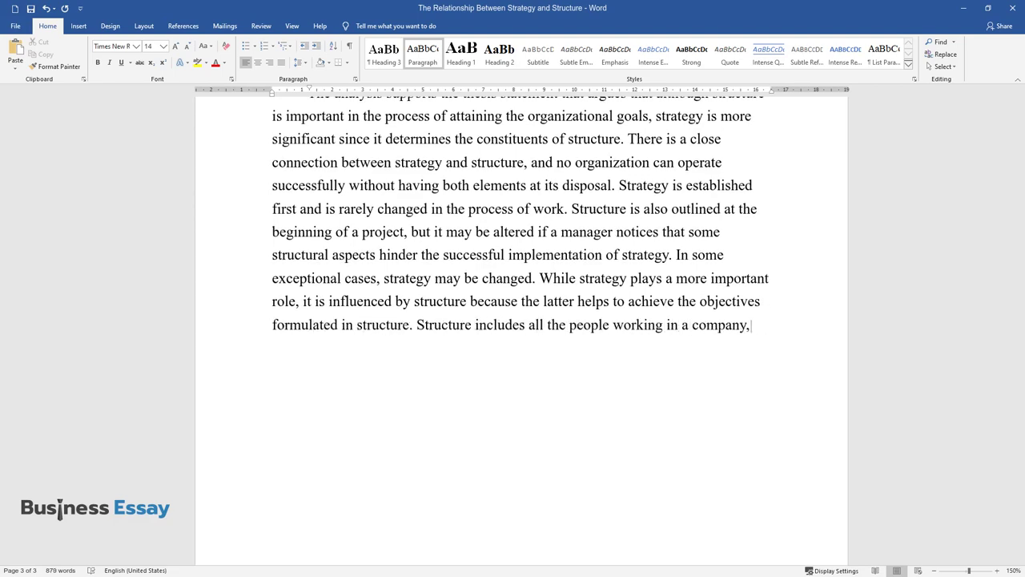
pyautogui.write(' as well as technology, operations')
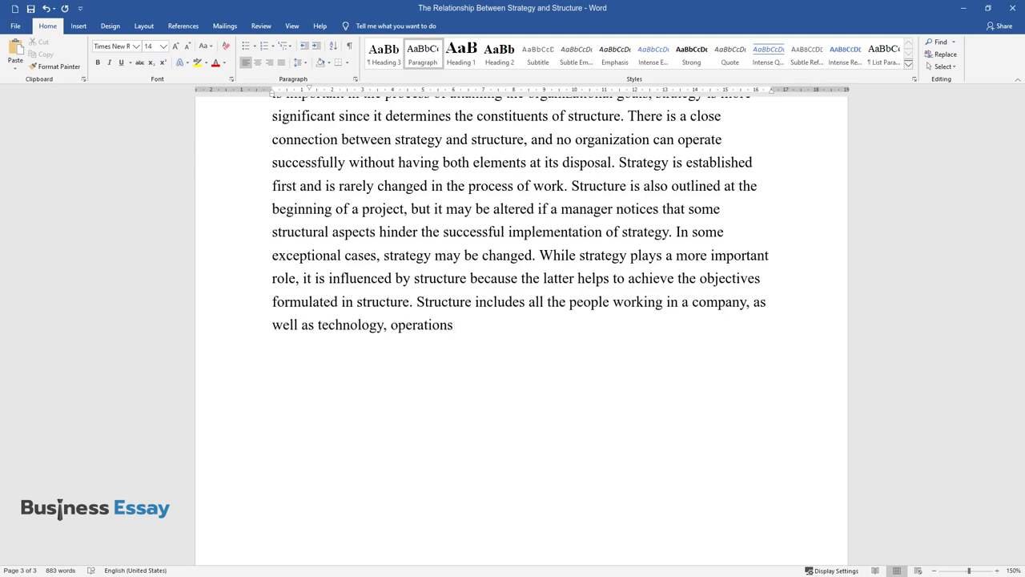
pyautogui.write(', and processes. With the help of s')
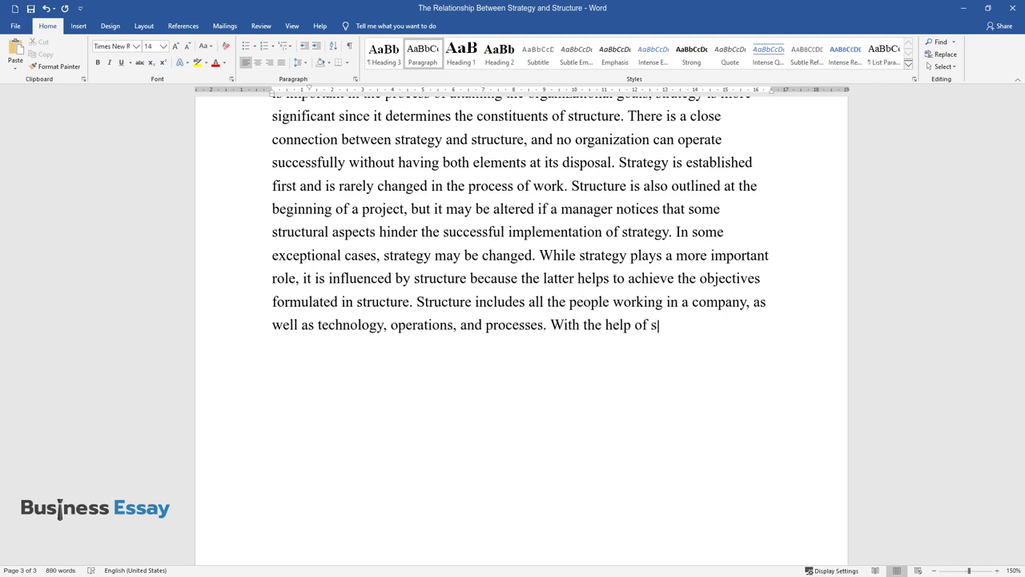
pyautogui.write('tructure, the work is coordinated and supervised a')
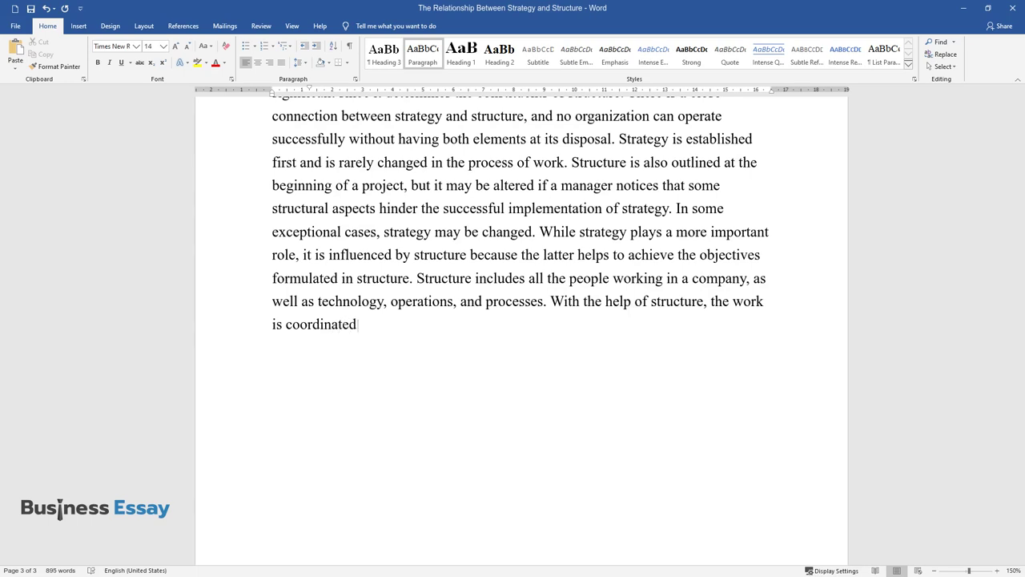
pyautogui.write('t the most beneficial level.')
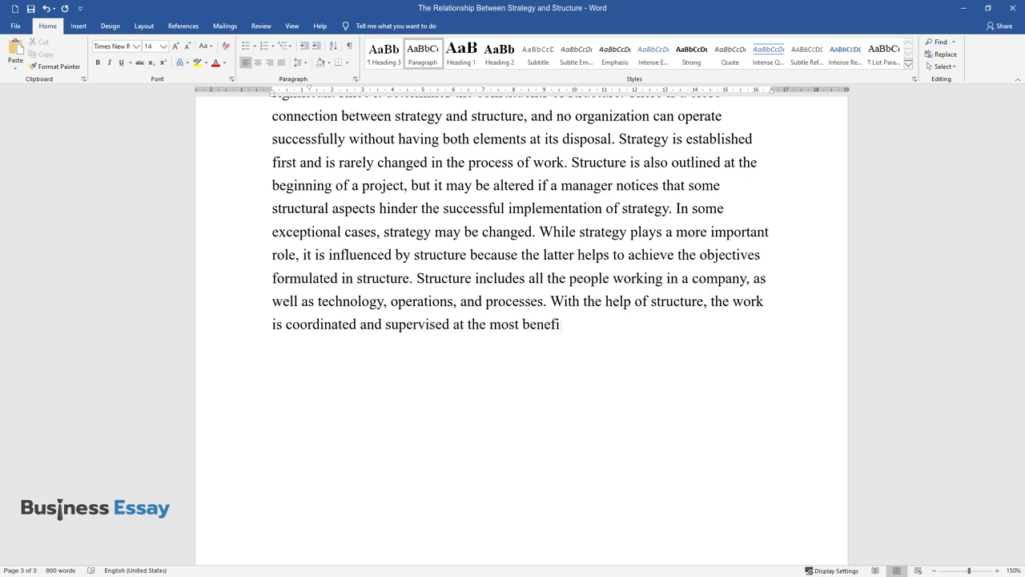
# Step: Add the Heading 2 section title "Lessons Learned and Recommendations" below the conclusion paragraph
pyautogui.press('Return')
pyautogui.write('Lesso')
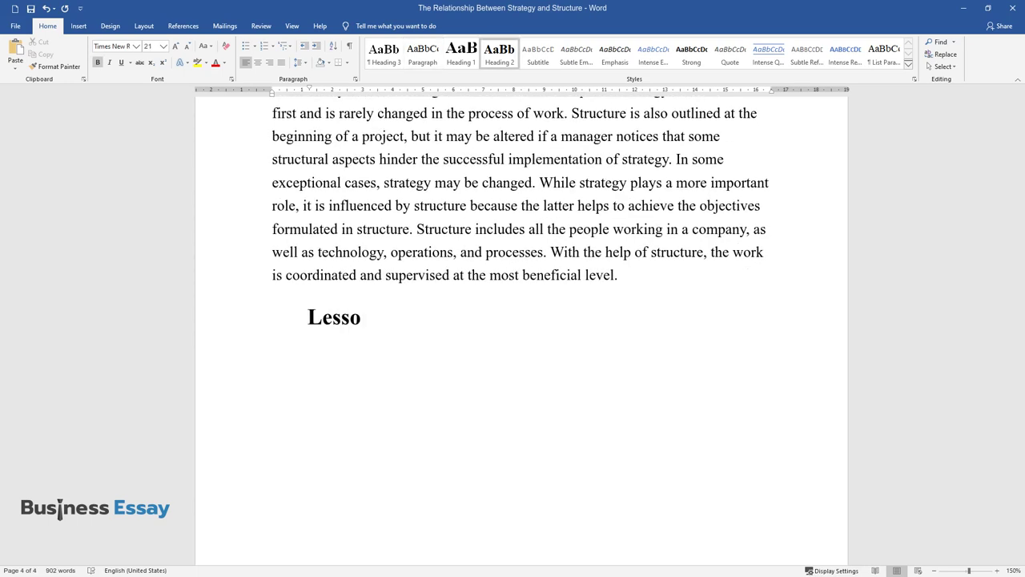
pyautogui.write('ns Learned and Recommendations')
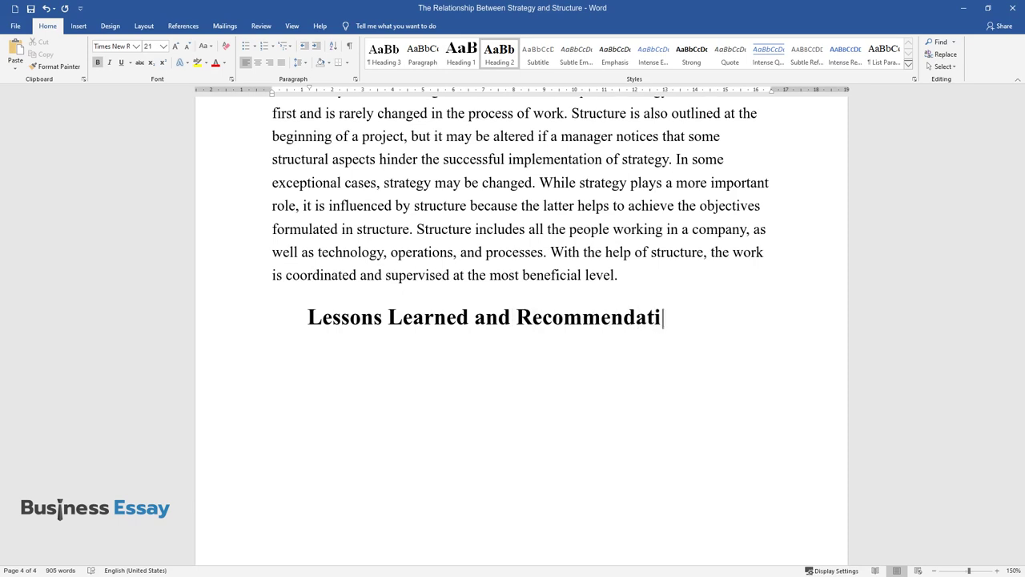
# Step: Introduce the section with "The investigation of the relationship between strategy and structure helps to realize the following issues:"
pyautogui.press('Return')
pyautogui.write('The investiga')
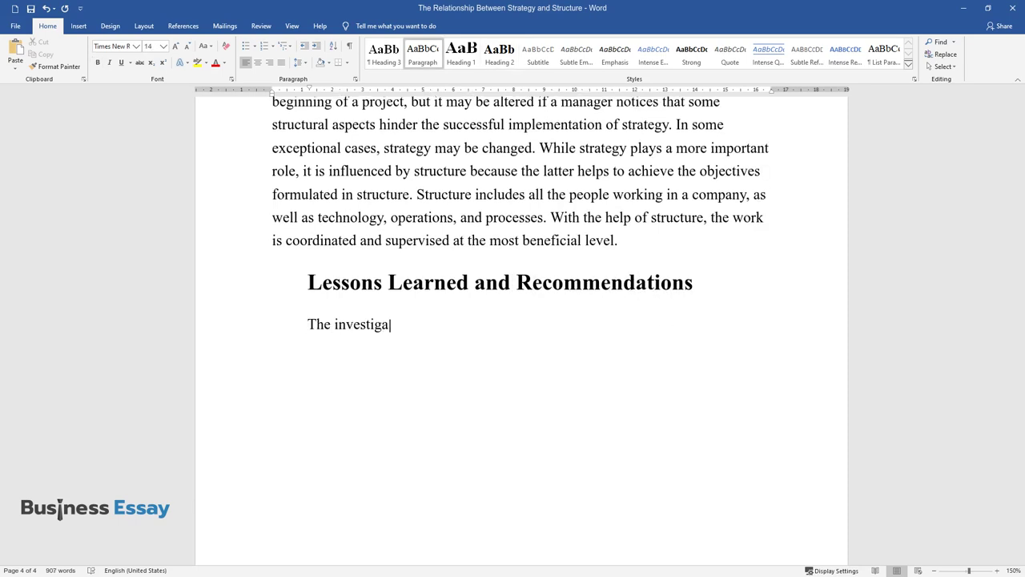
pyautogui.write('tion of the relationship between str')
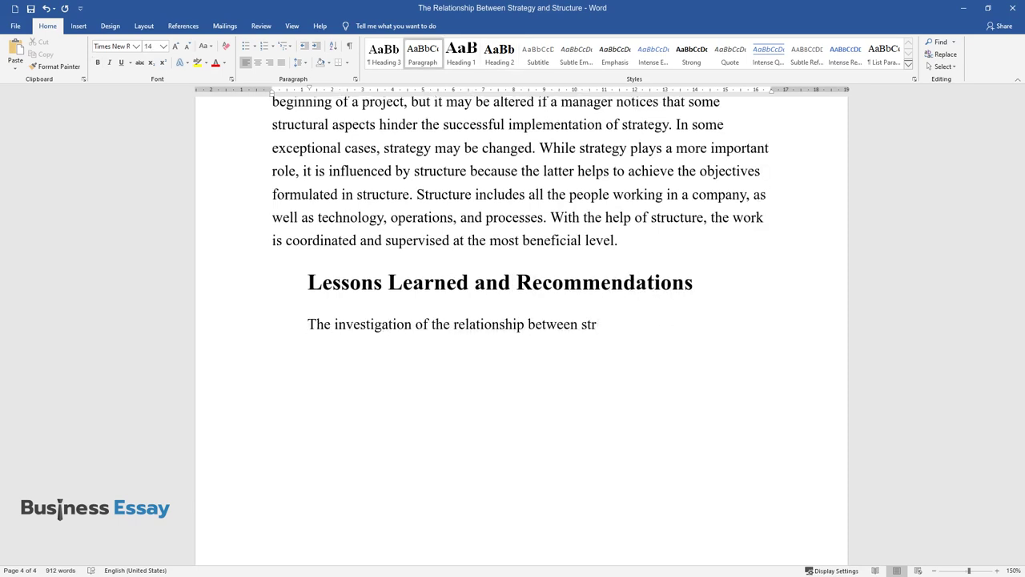
pyautogui.write('ategy and structure helps to realize ')
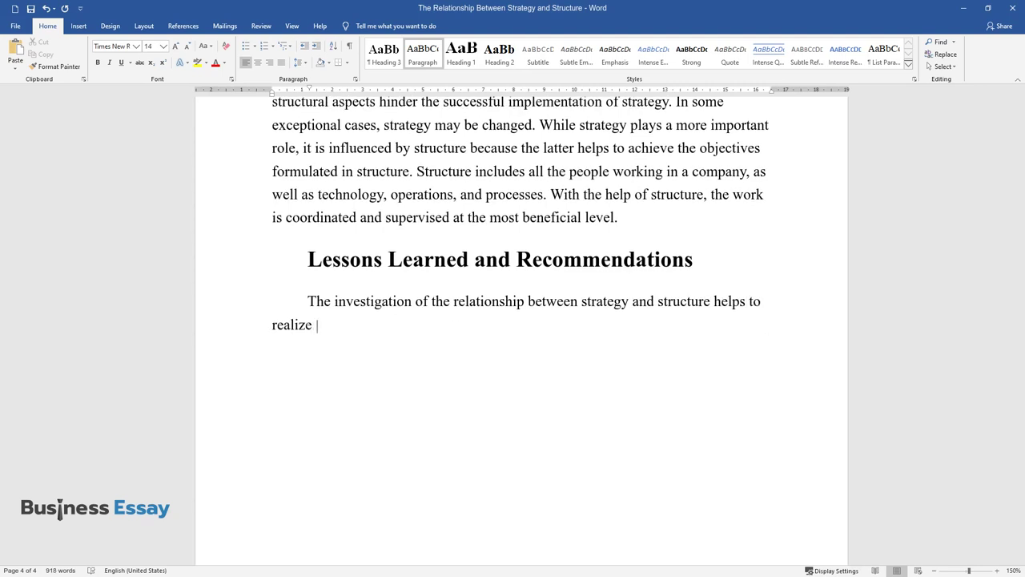
pyautogui.write('the following issues:')
# Step: Start a bulleted list with "it is crucial to thoroughly consider strategy and structure of an organization since they determine the success of all operations;"
pyautogui.press('Return')
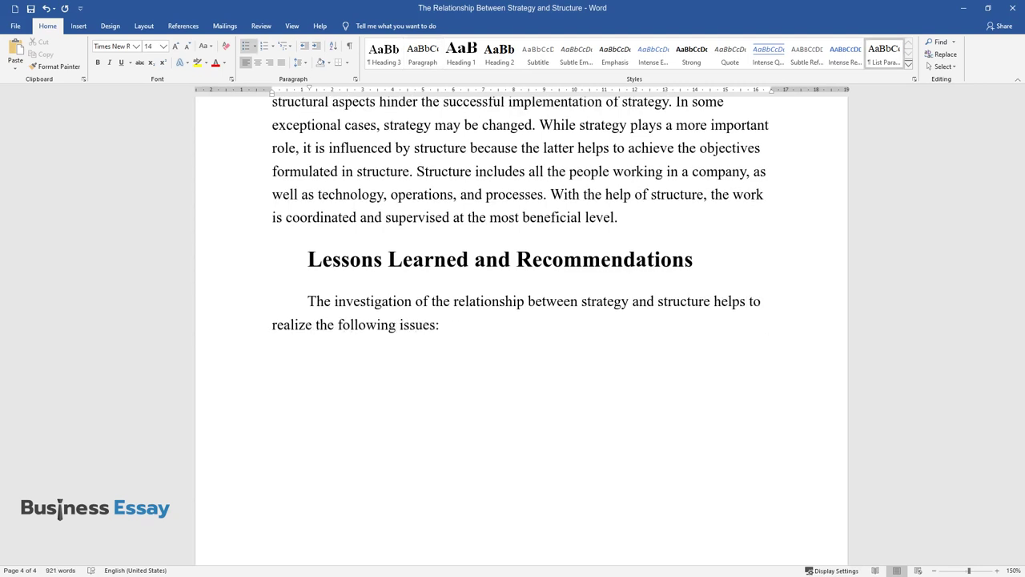
pyautogui.write('it is crucial to thoroughly consi')
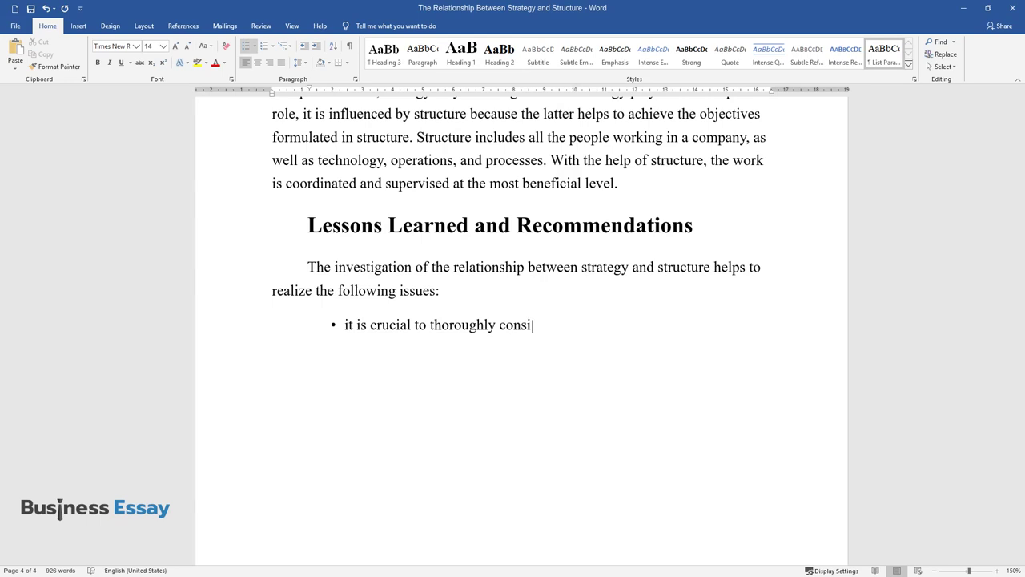
pyautogui.write('der strategy and structure of an organ')
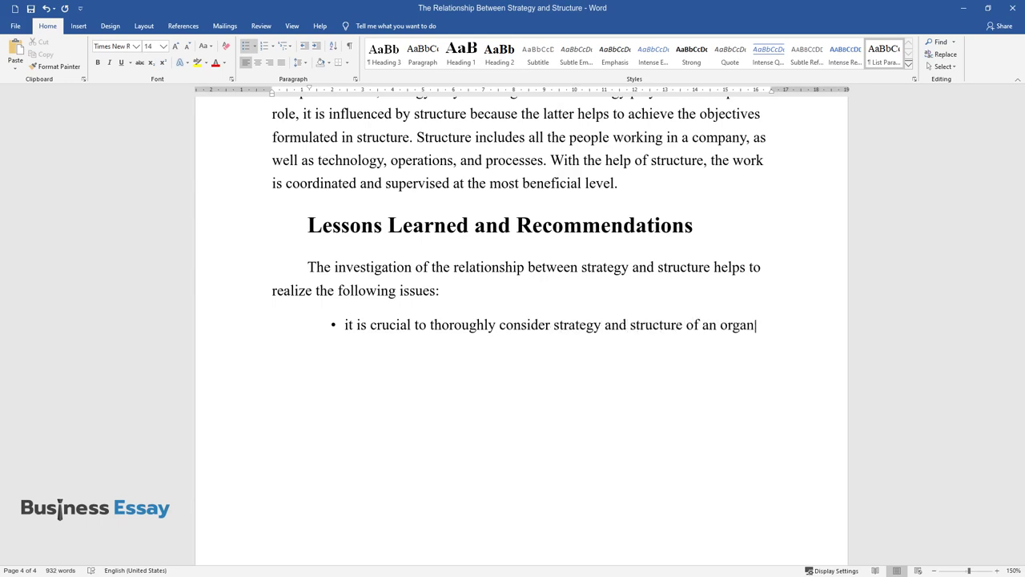
pyautogui.write('ization since they determine the succe')
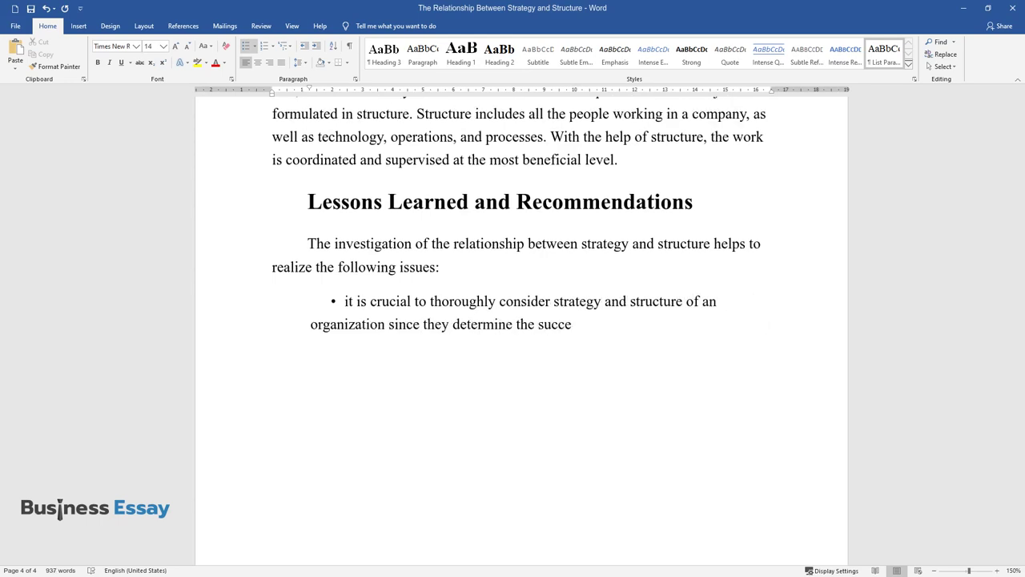
pyautogui.write('ss of all operations;')
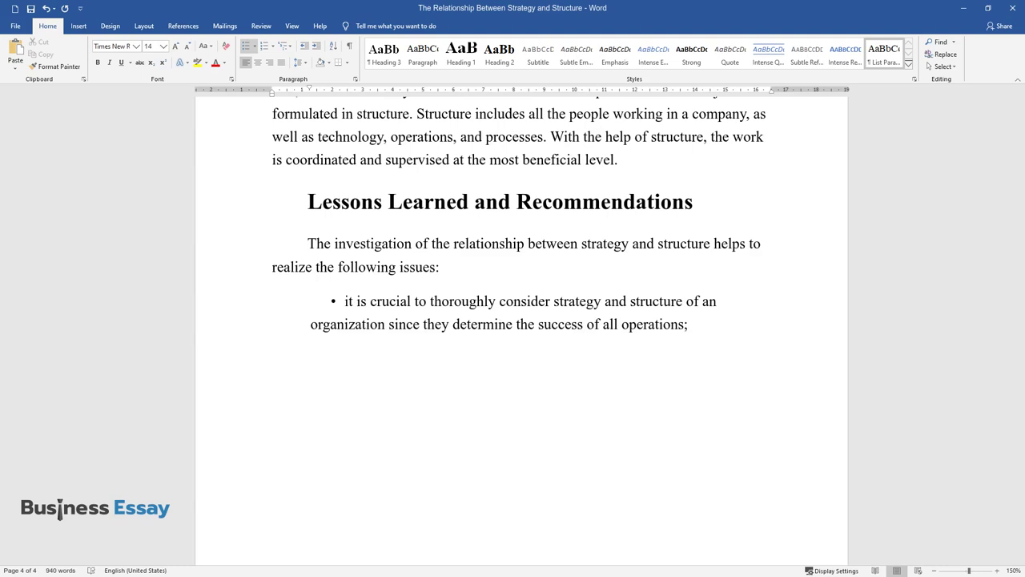
# Step: Add a second bullet reading "a company's mission cannot be accomplished without structure and strategy;"
pyautogui.press('Return')
pyautogui.write("a company's mission cannot be a")
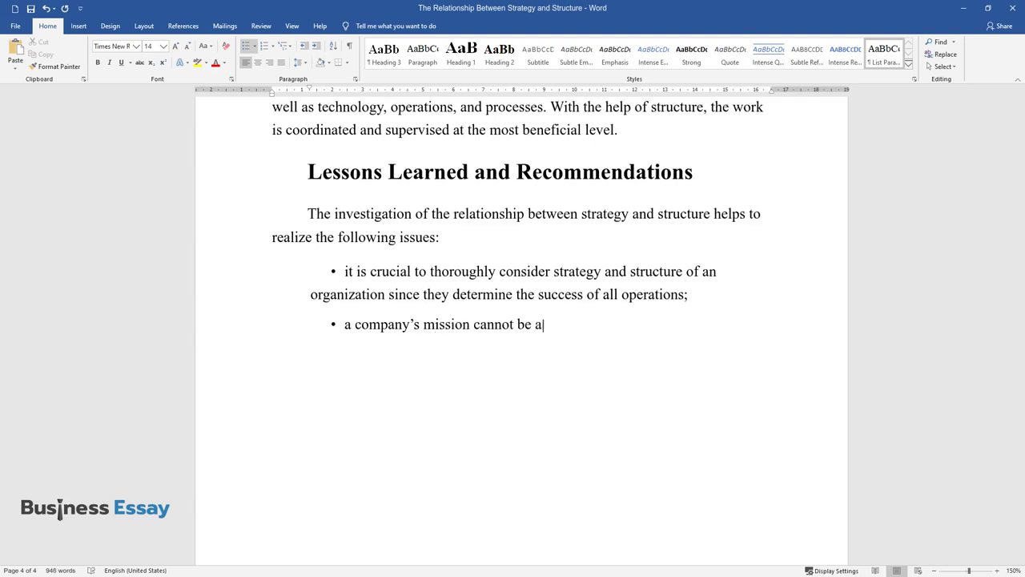
pyautogui.write('ccomplished without structure and s')
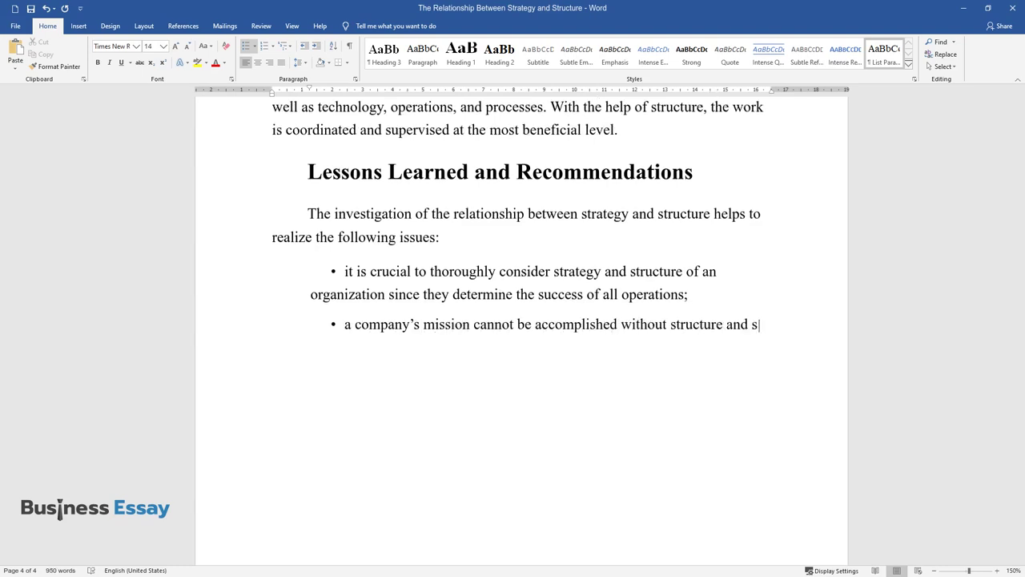
pyautogui.write('trategy;')
# Step: Add a third bullet reading "the role of strategy is more significant than that of structure;"
pyautogui.press('Return')
pyautogui.write('the role')
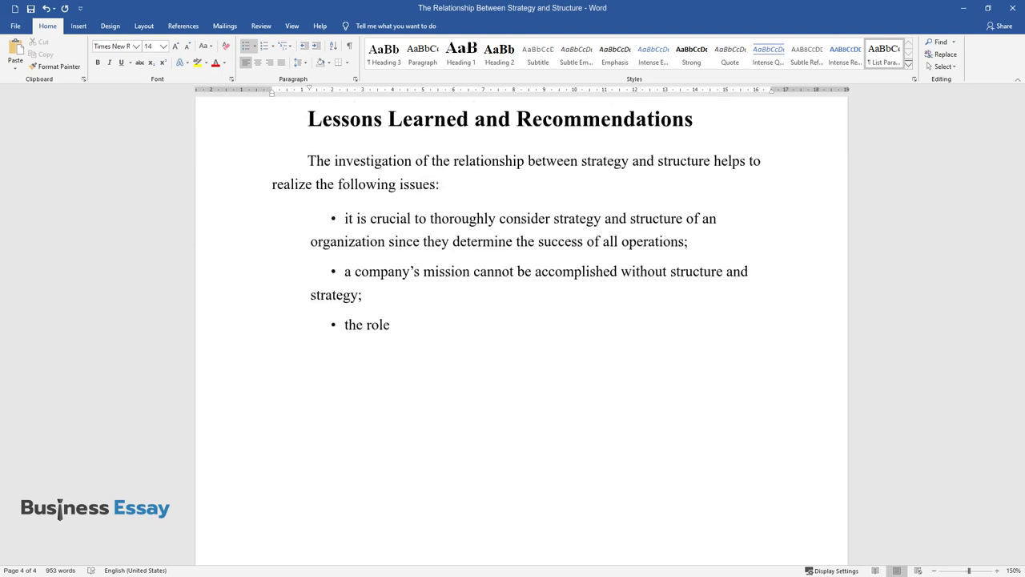
pyautogui.write(' of strategy is more significant th')
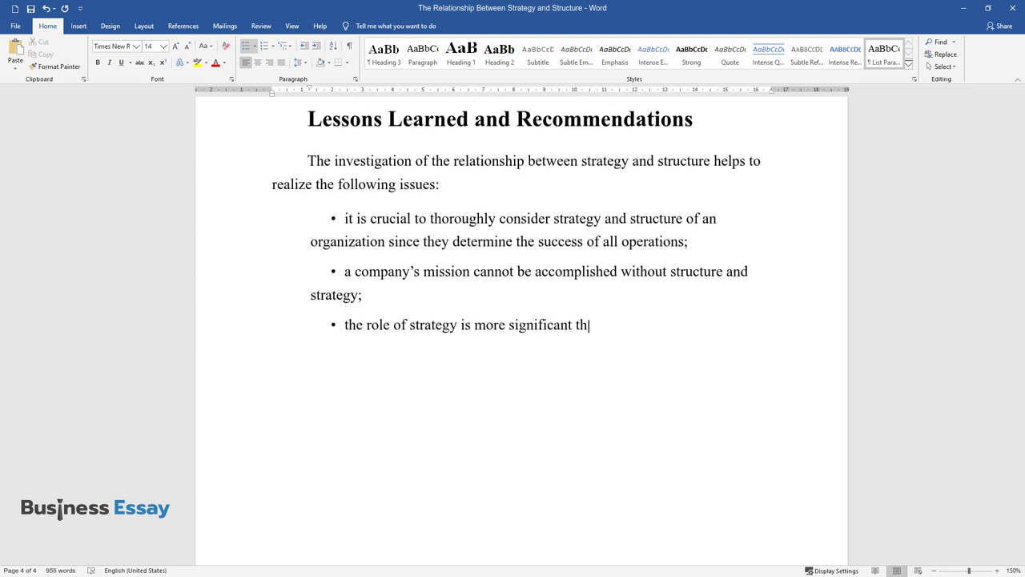
pyautogui.write('an that of structure;')
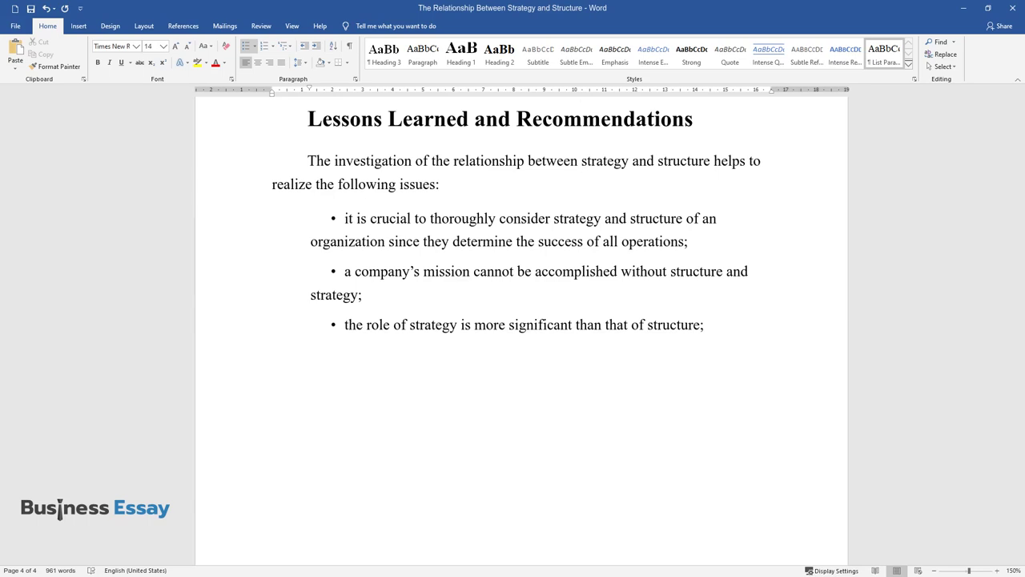
# Step: Add a fourth bullet reading "the importance of structure, though secondary, should not be underestimated;"
pyautogui.press('Return')
pyautogui.write('the importance of structure, ')
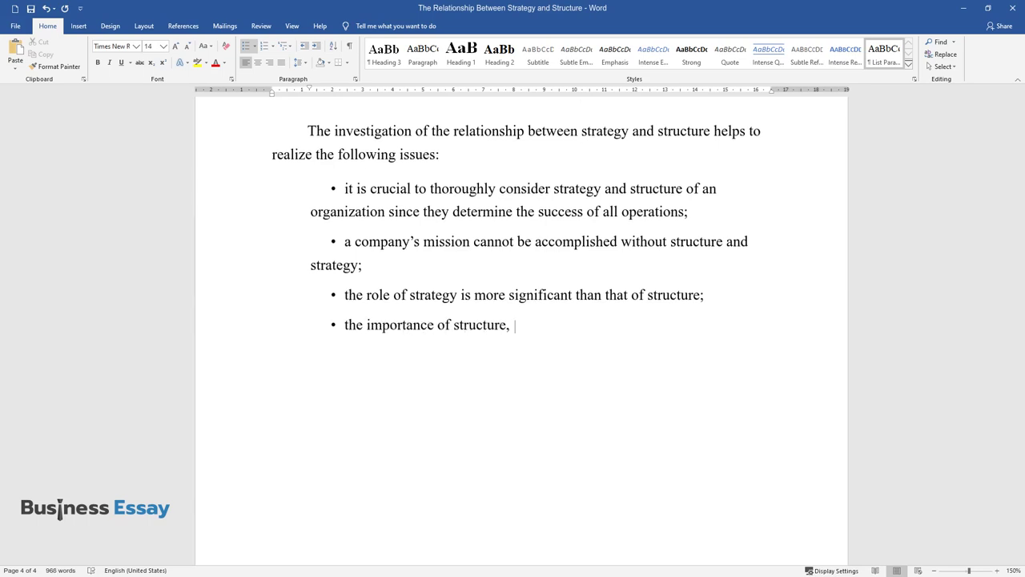
pyautogui.write('though secondary, should not be un')
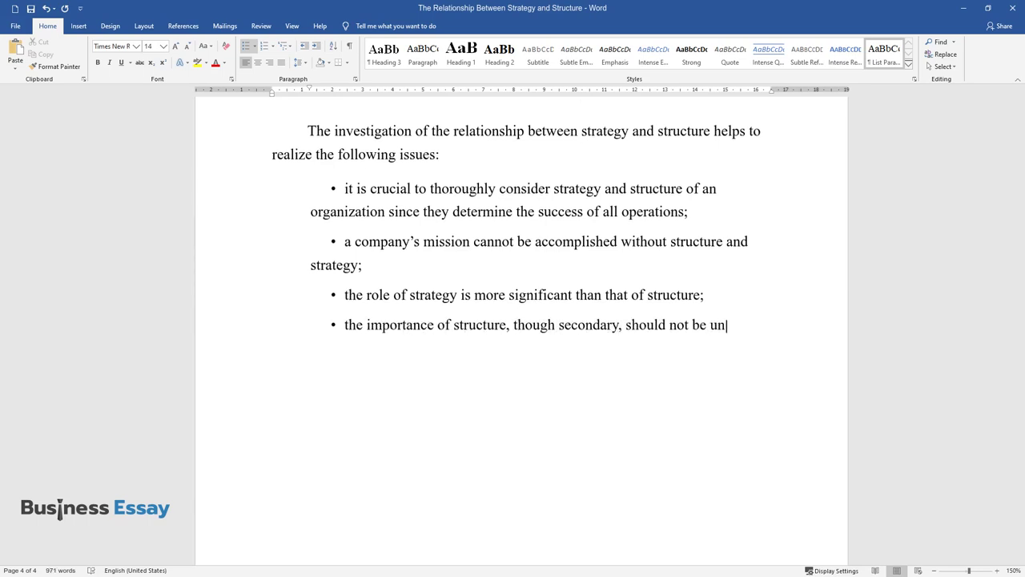
pyautogui.write('derestimated;')
# Step: Add the bullet "sometimes, it is necessary to change structure (more frequently) or strategy (more rarely) in order to reach the project's objectives in the most efficient way."
pyautogui.press('Return')
pyautogui.write('som')
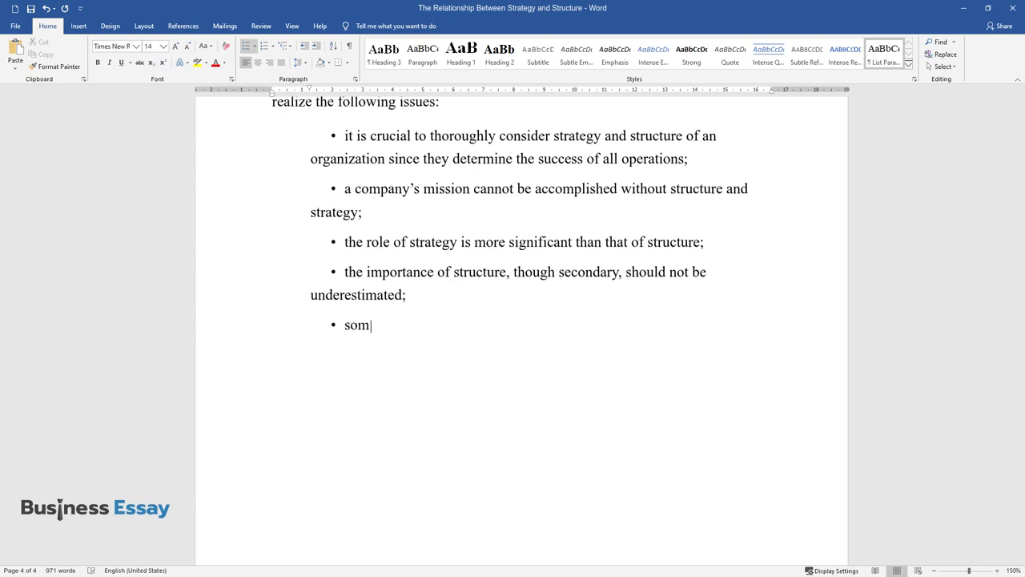
pyautogui.write('etimes, it is necessary to change ')
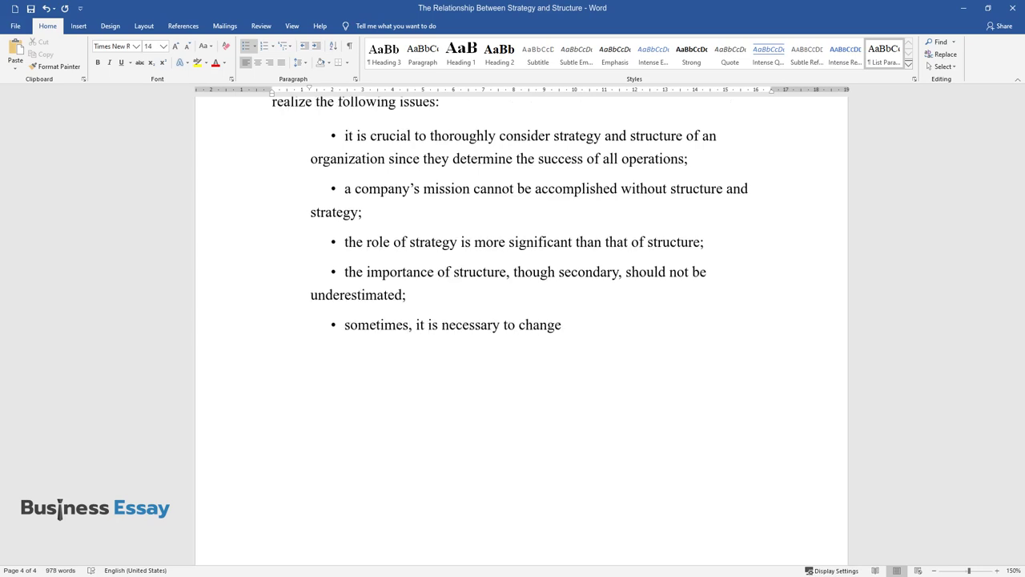
pyautogui.write('structure (more frequently) or s')
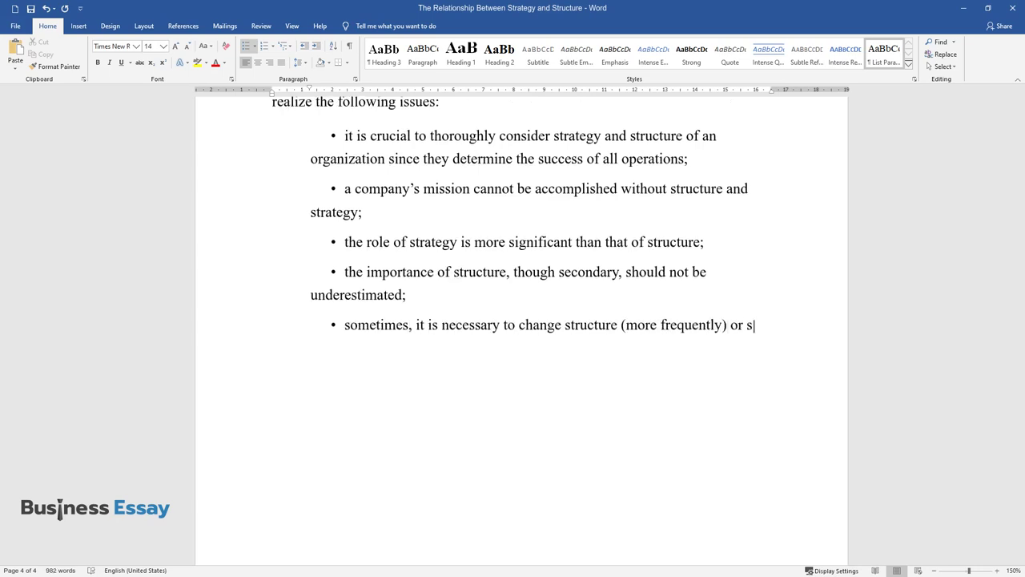
pyautogui.write('trategy (more rarely) in order to')
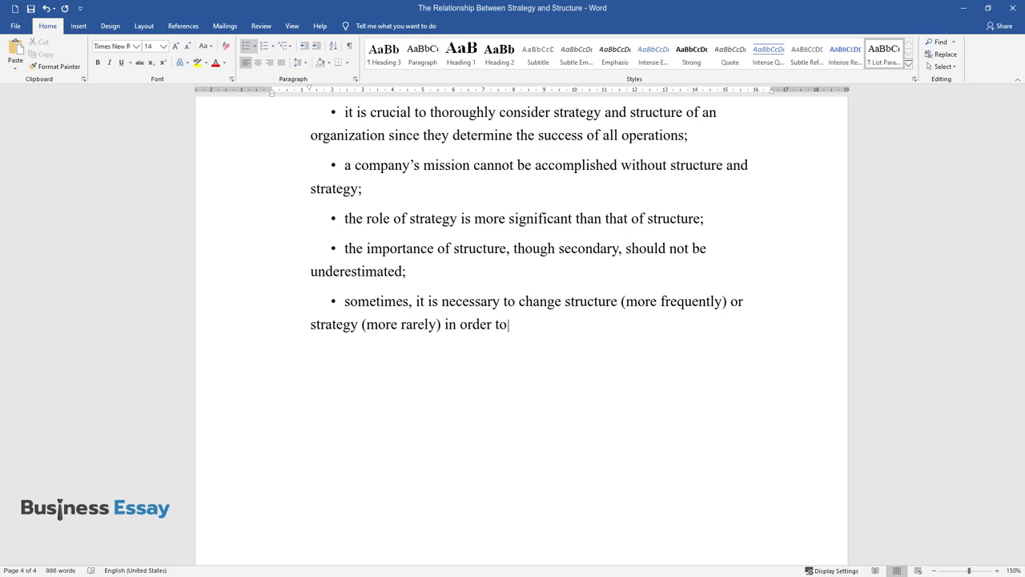
pyautogui.write(" reach the project's objectives")
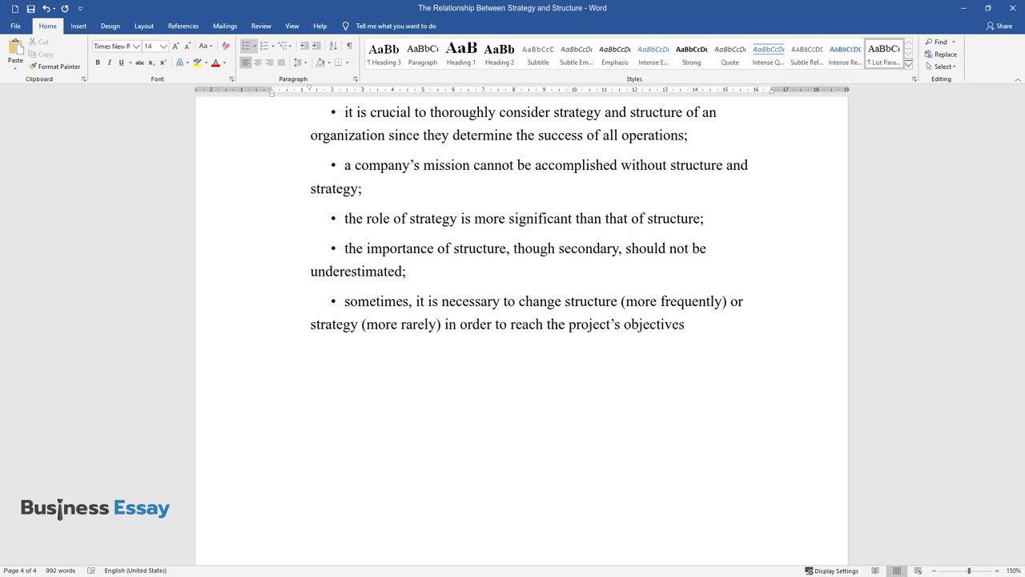
pyautogui.write(' in the most efficient way.')
# Step: End the bulleted list and add a plain paragraph reading "The following recommendation may be suggested:"
pyautogui.press('Return')
pyautogui.press('Return')
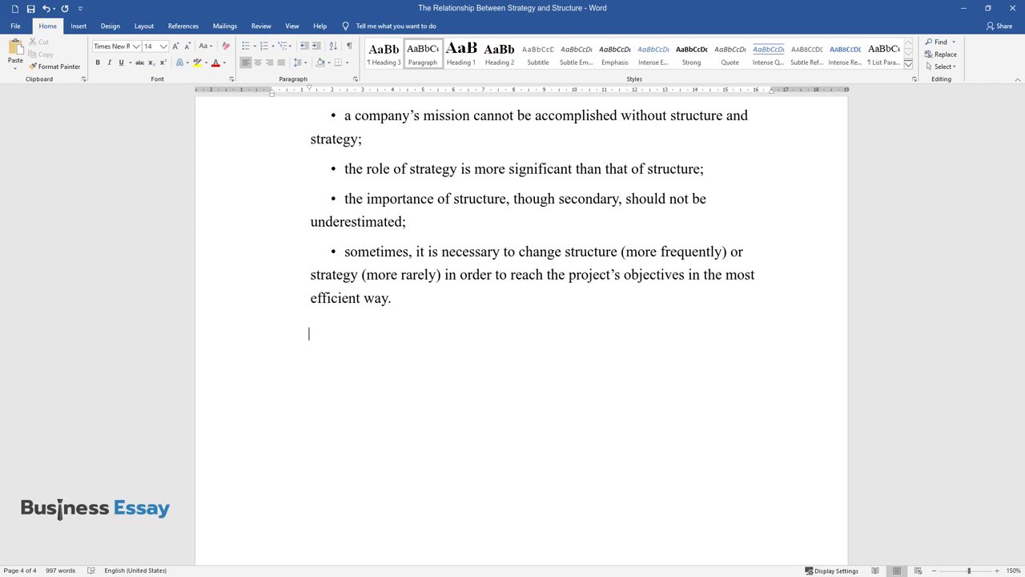
pyautogui.write('The following recommend')
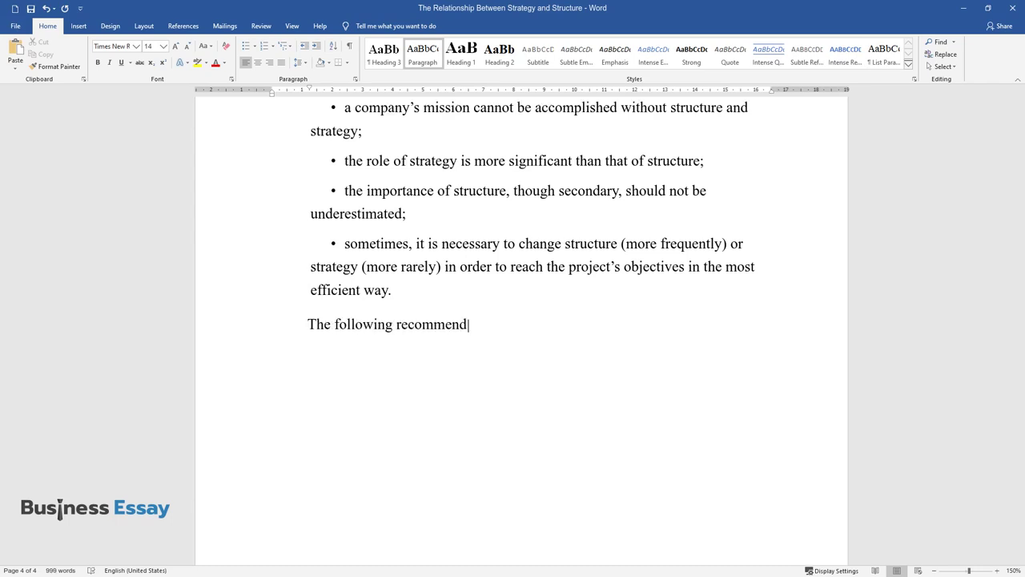
pyautogui.write('ation may be suggested:')
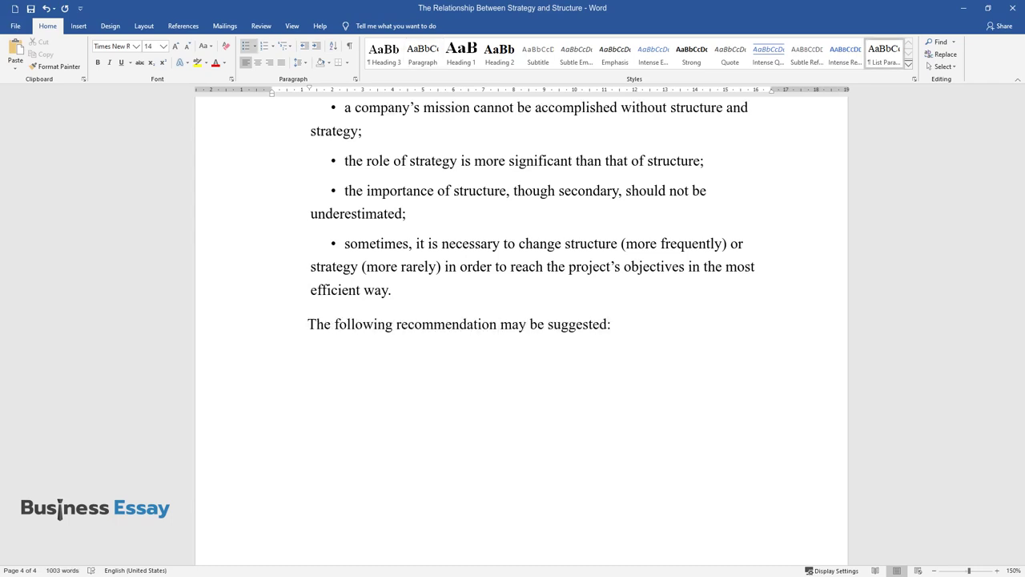
# Step: Start a bulleted list of recommendations with "companies should pay equal attention to formulating strategy and structure;"
pyautogui.press('Return')
pyautogui.write('companies should pay equal ')
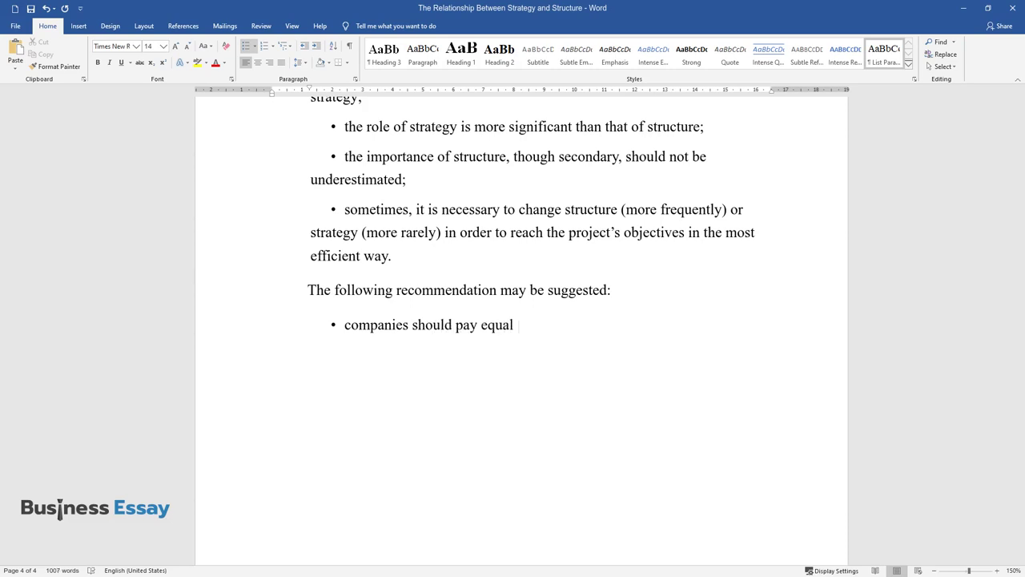
pyautogui.write('attention to formulating strategy an')
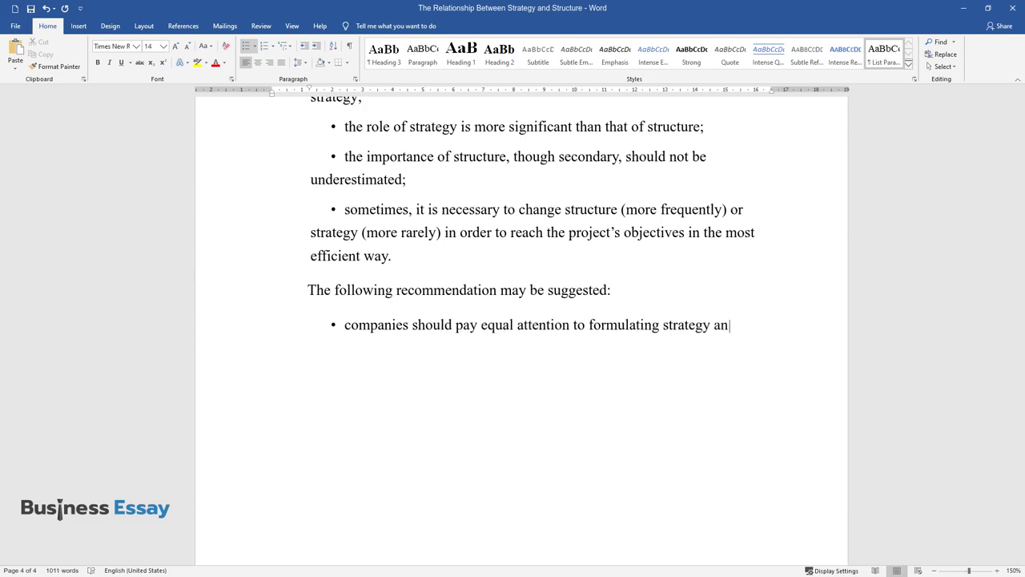
pyautogui.write('d structure;')
# Step: Add a second recommendation bullet reading "managers should control the two elements at every stage of work and make necessary adjustments if necessary;"
pyautogui.press('Return')
pyautogui.write('mana')
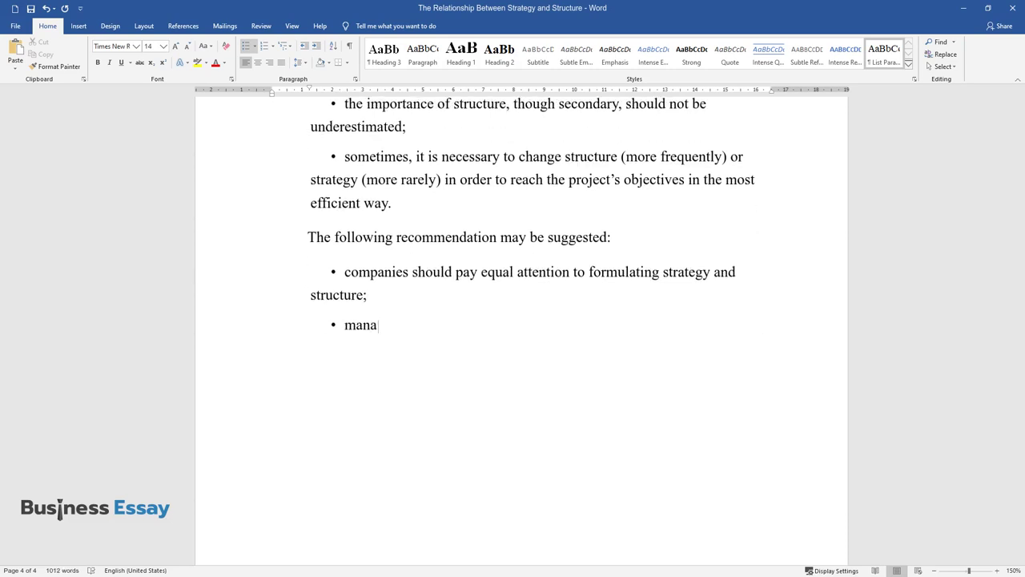
pyautogui.write('gers should control the two element')
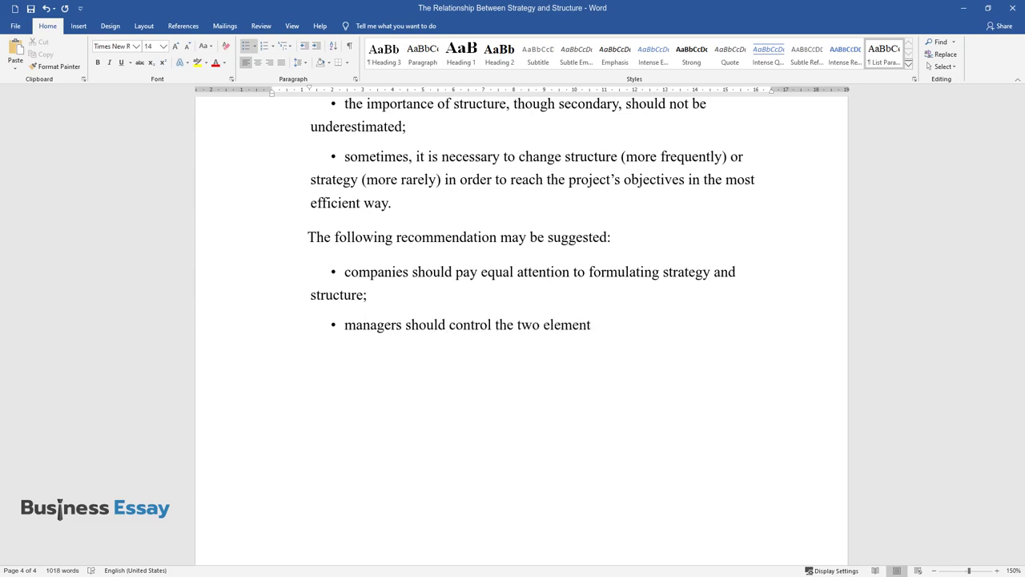
pyautogui.write('s at every stage of work and make ne')
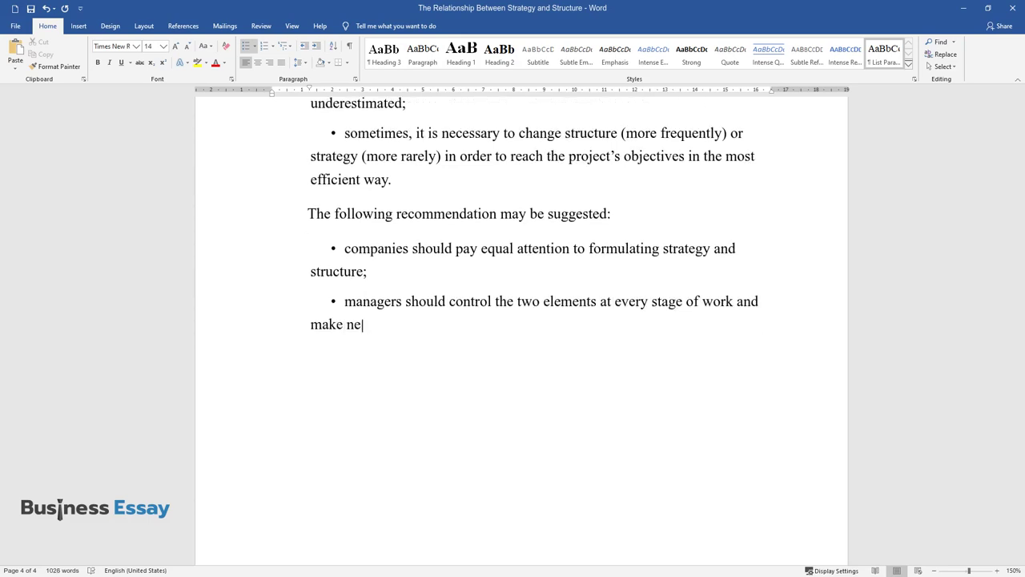
pyautogui.write('cessary adjustments if necessary;')
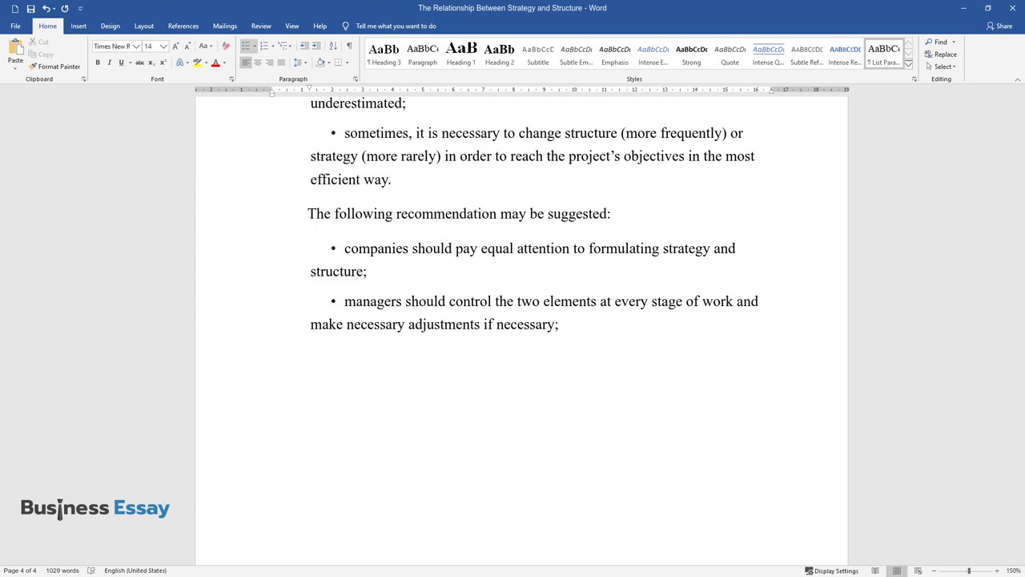
# Step: Bullet "in order to reach the best outcomes, it is necessary to inform each employee about the strategy and encourage people to do their best to implement it;"
pyautogui.press('Return')
pyautogui.write('in order to reach th')
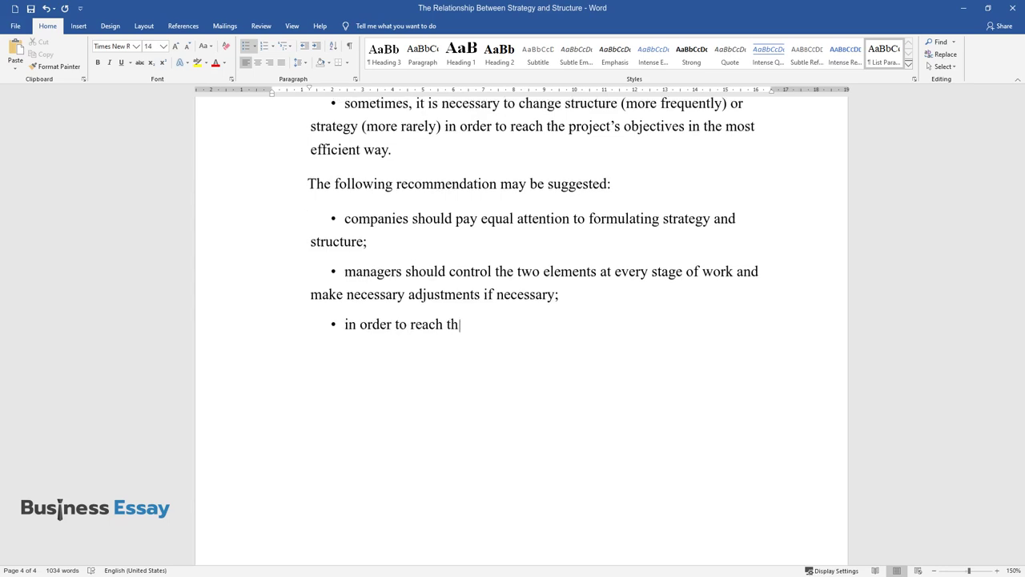
pyautogui.write('e best outcomes, it is necessary to ')
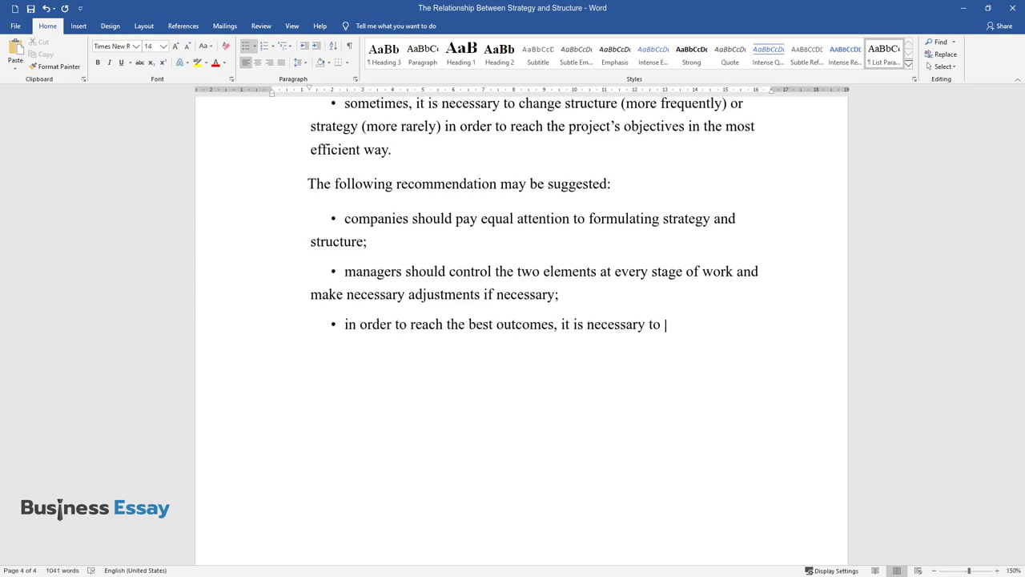
pyautogui.write('inform each employee about the strategy and encourage people to do their')
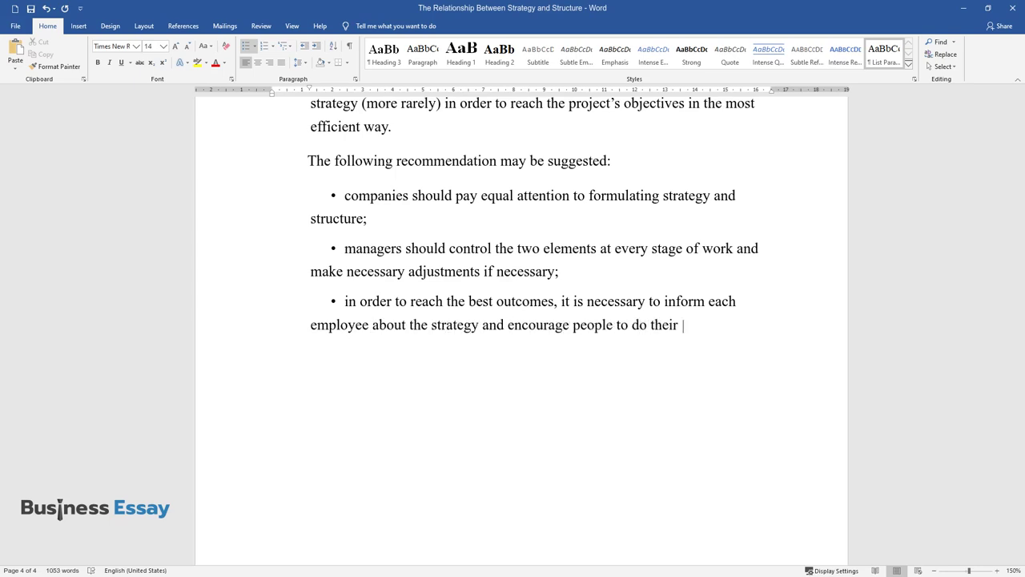
pyautogui.write(' best to implement it;')
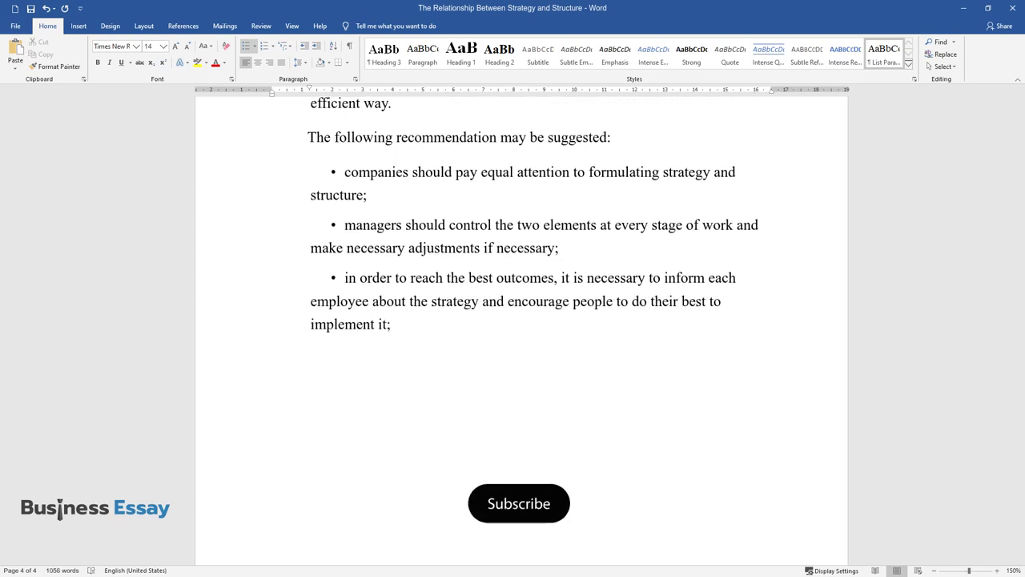
# Step: Add a fourth bullet "managers should view work as an integral process and pay attention to any inconsistencies with the initial strategy so as to prevent a failure."
pyautogui.press('Return')
pyautogui.write('managers should view work as an i')
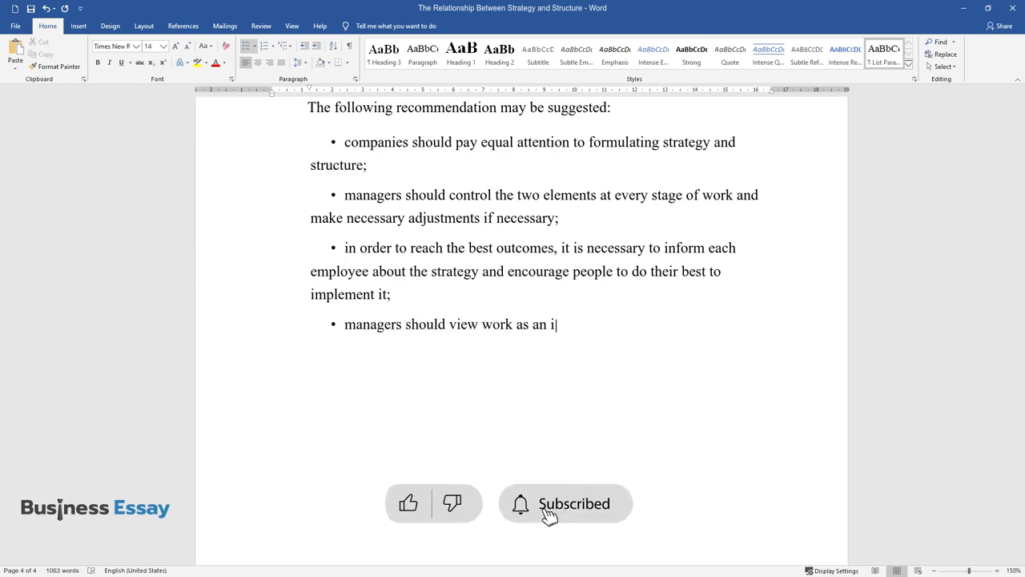
pyautogui.write('ntegral process and pay attention to')
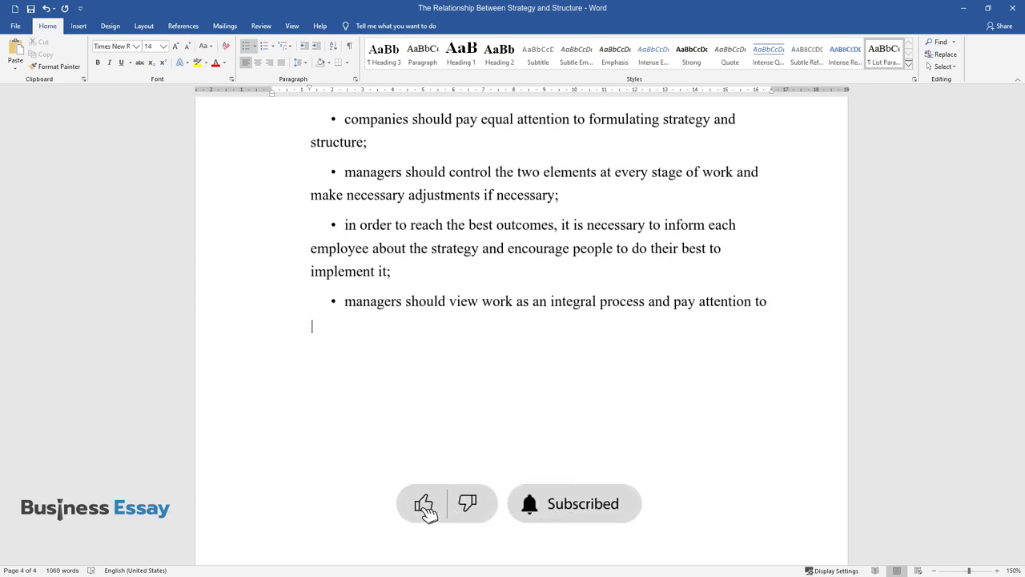
pyautogui.write(' any inconsistencies with the initial')
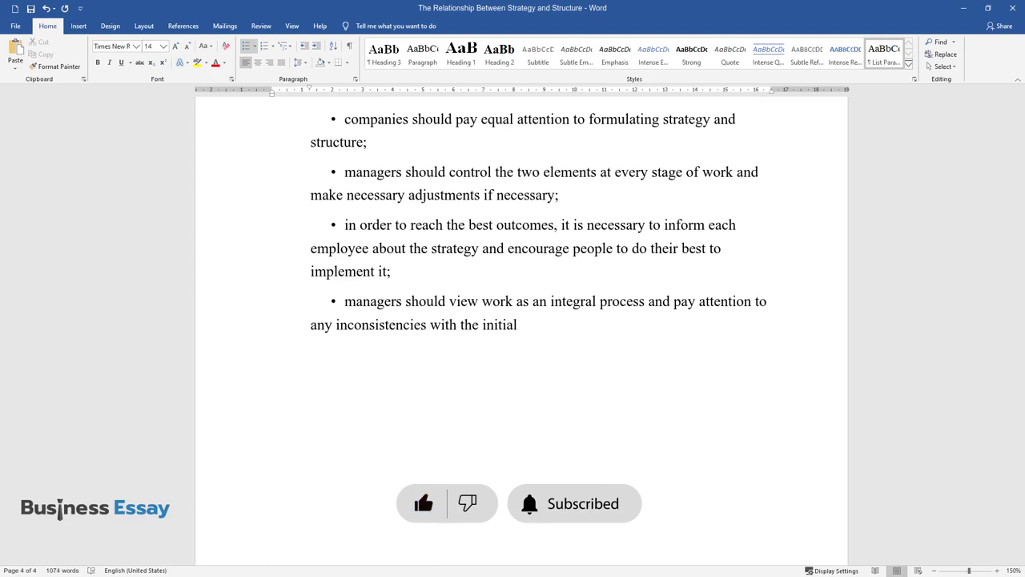
pyautogui.write(' strategy so as to prevent a failure.')
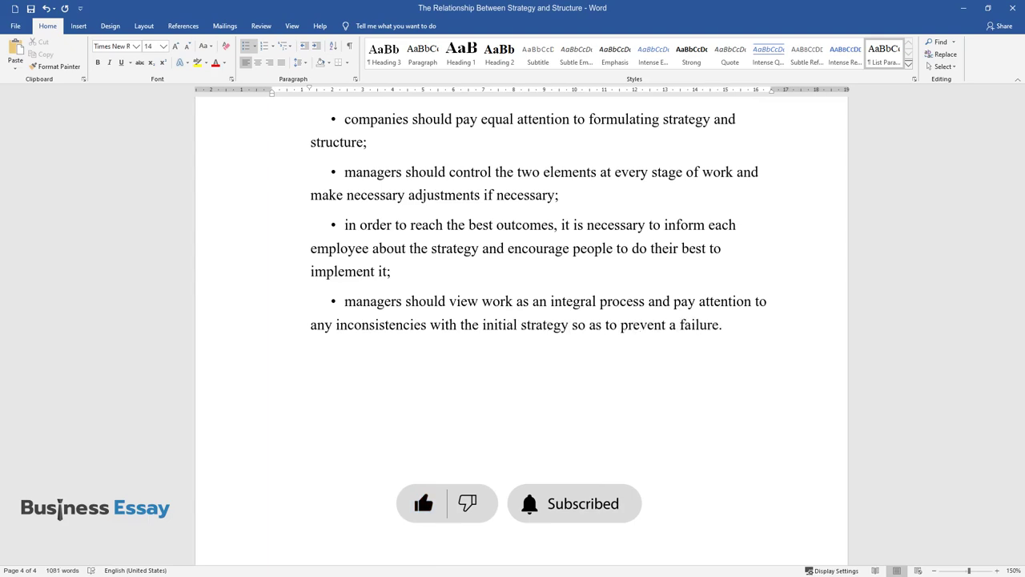